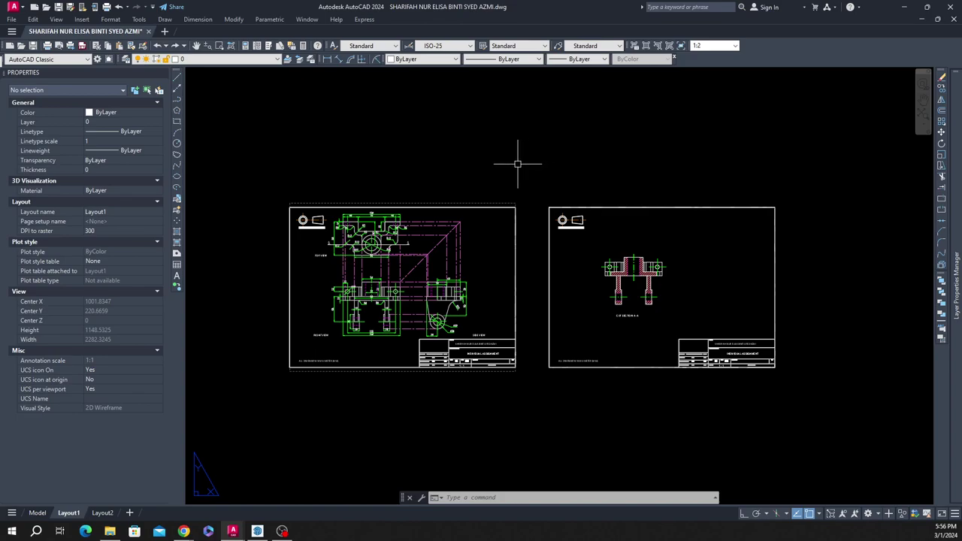
Step: Open the title block's name text for editing and exit without changing it
scroll(459, 358, "up", 5)
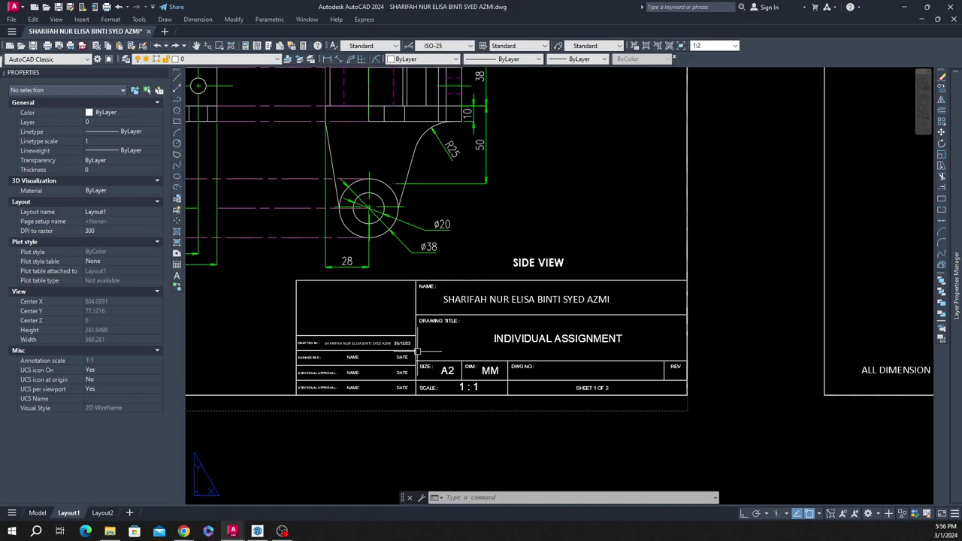
scroll(387, 347, "up", 3)
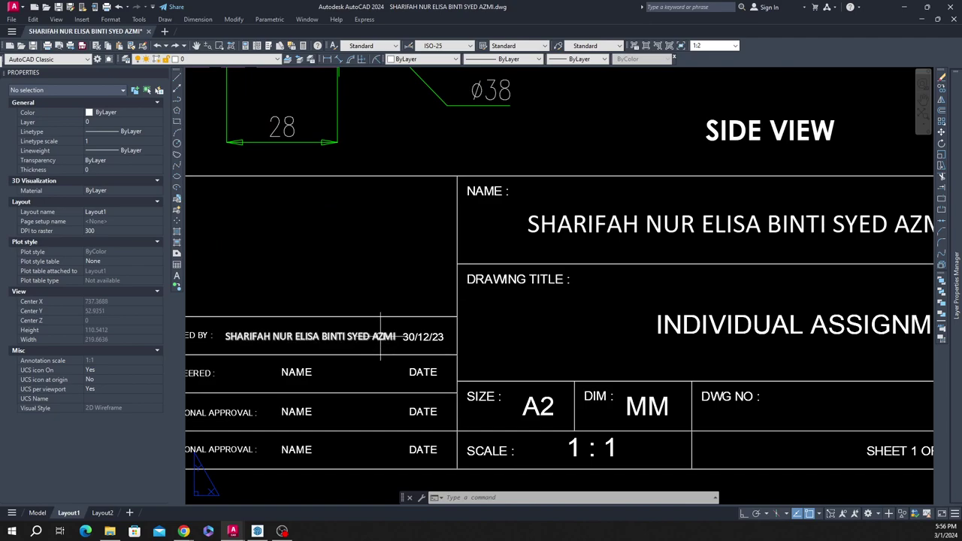
double_click(565, 224)
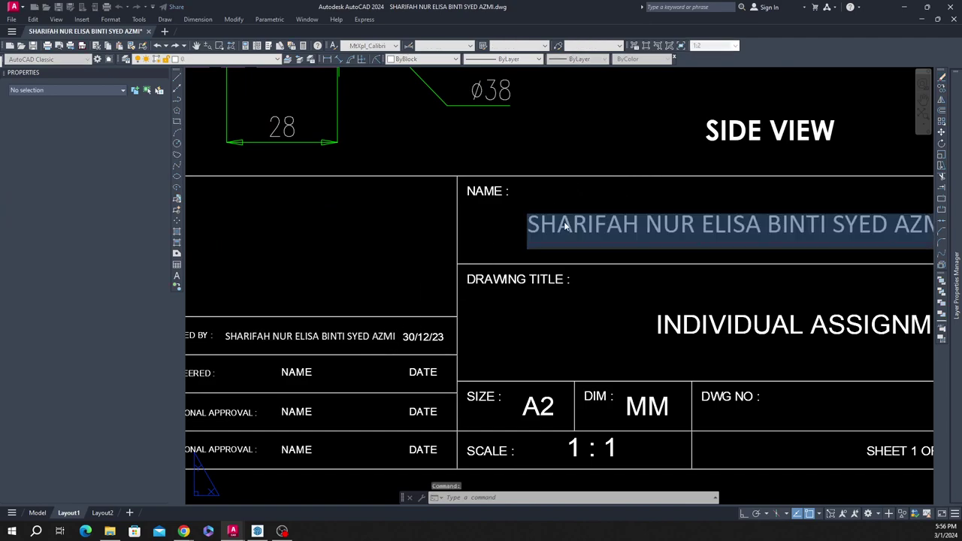
left_click(484, 323)
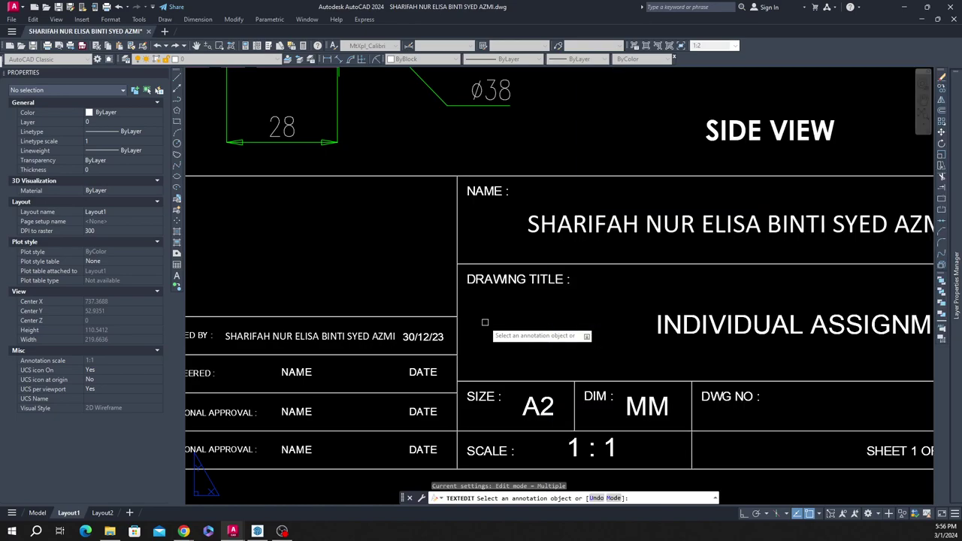
key("Escape")
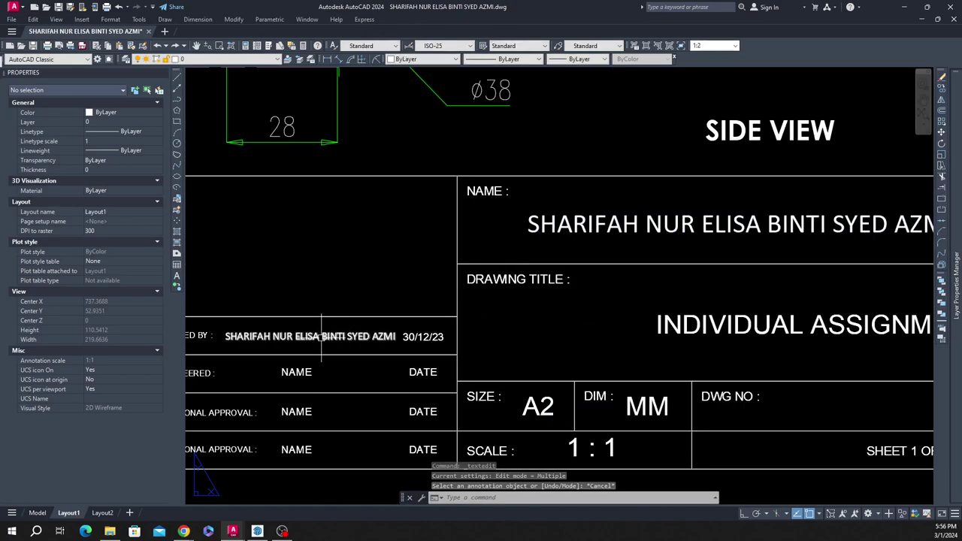
Step: Edit the drafted date text, replacing 30 with 29 so it reads 29/12/23
scroll(406, 347, "up", 2)
scroll(405, 347, "up", 2)
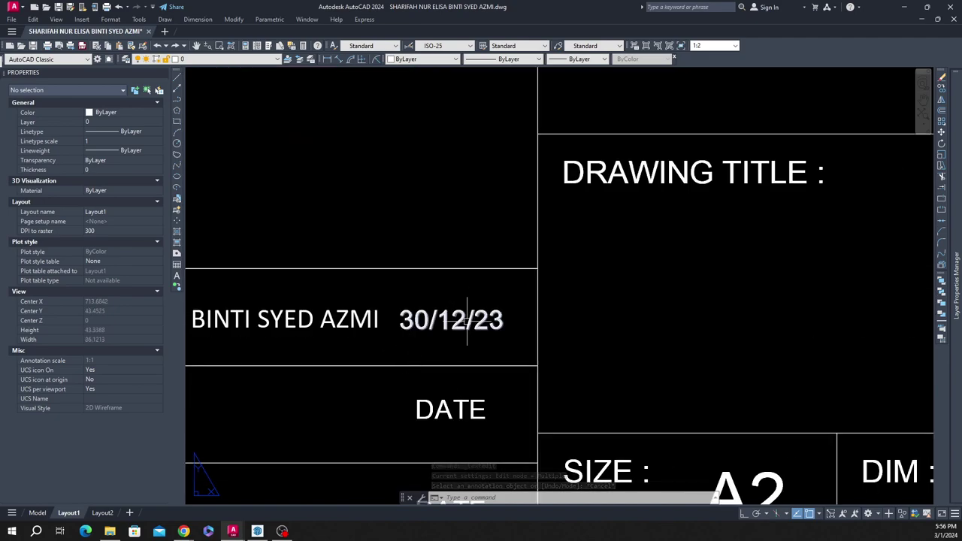
left_click(461, 323)
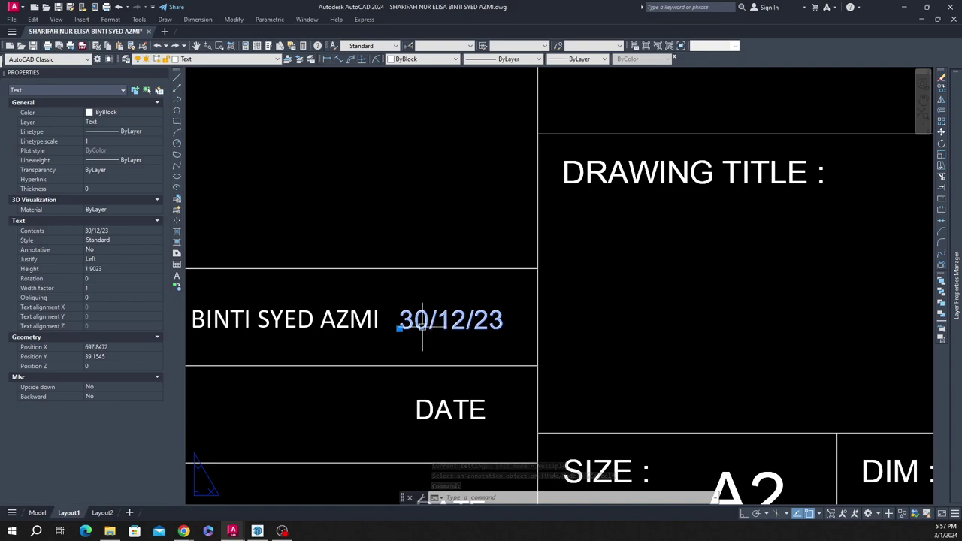
mouse_move(423, 321)
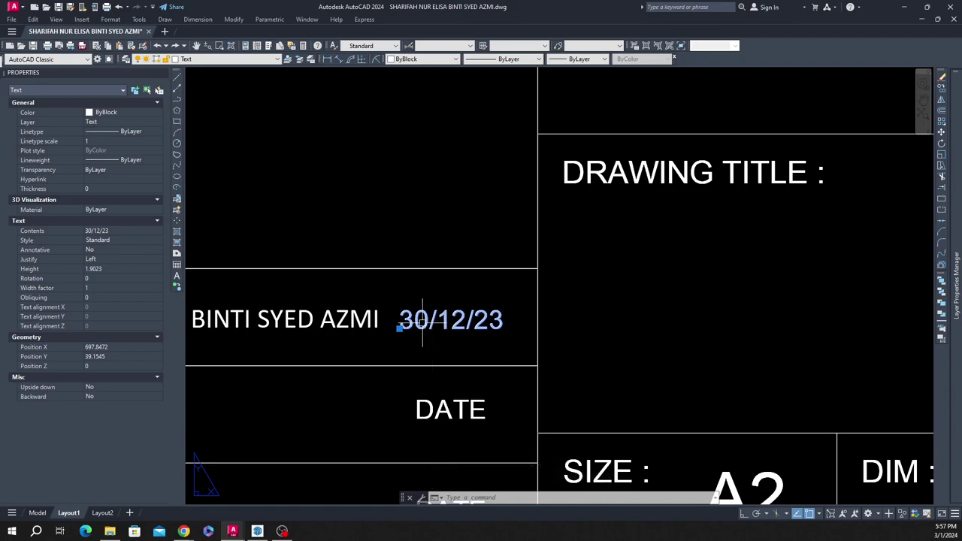
double_click(422, 322)
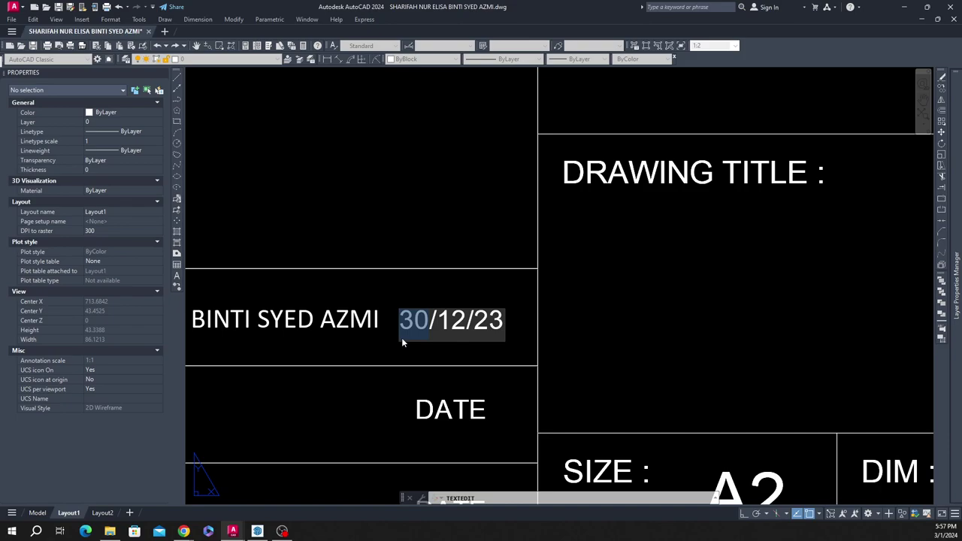
type("29")
left_click(520, 373)
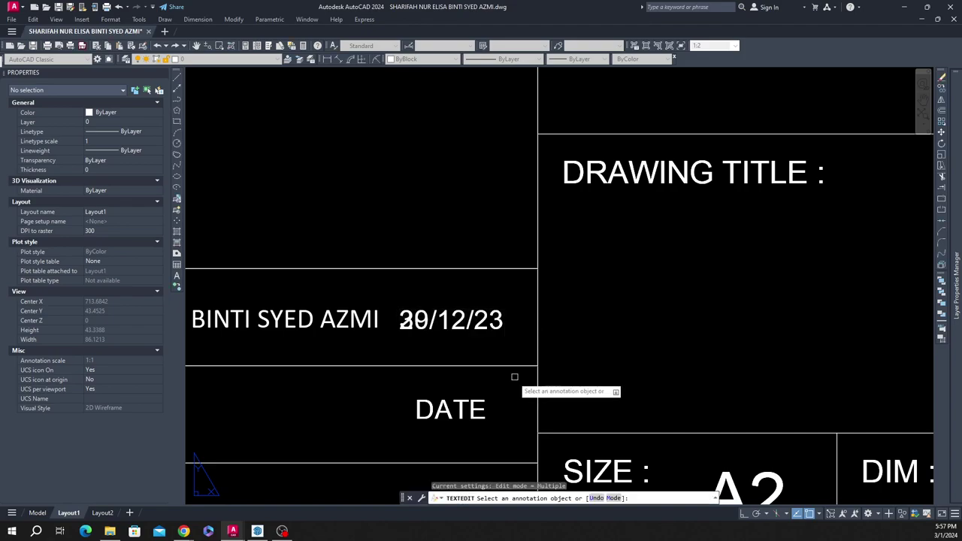
key("Escape")
Step: Select and erase the leftover overlapping 30/12/23 date text
scroll(384, 337, "up", 3)
scroll(384, 338, "up", 3)
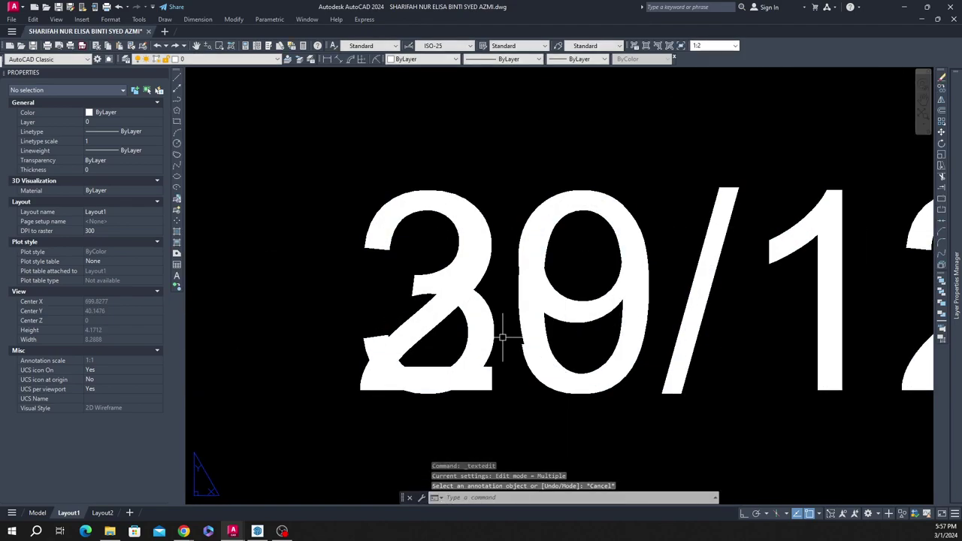
left_click(514, 336)
left_click(489, 327)
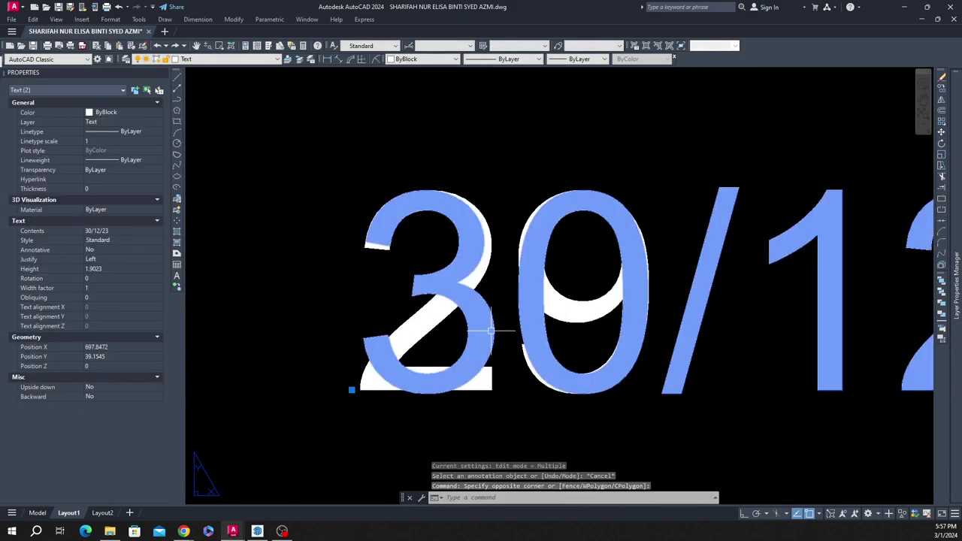
left_click(498, 339)
left_click(483, 313)
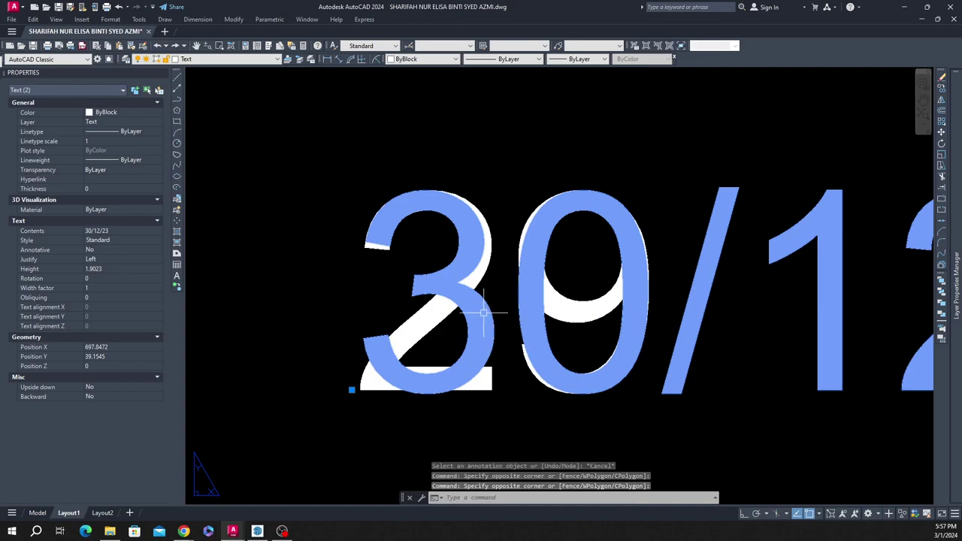
key("Delete")
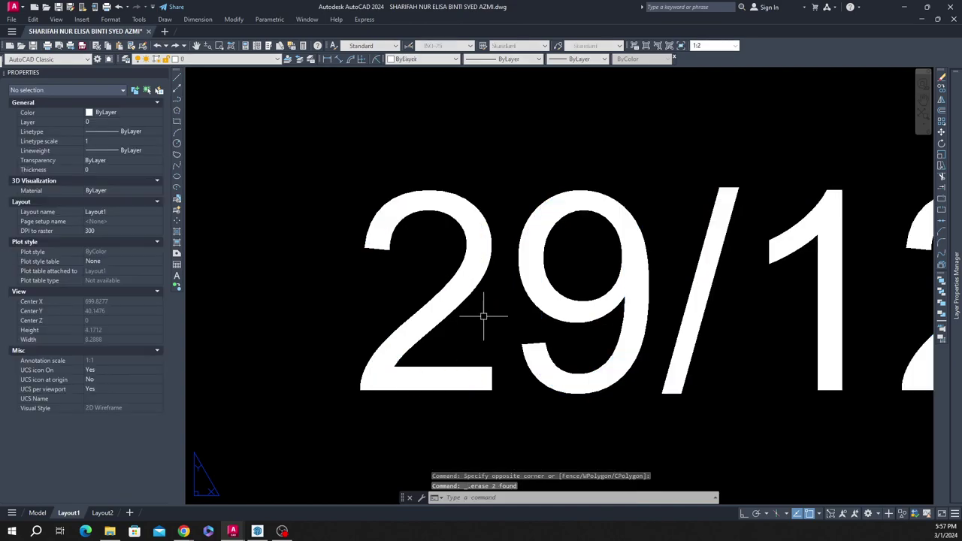
scroll(483, 314, "down", 5)
scroll(483, 314, "down", 4)
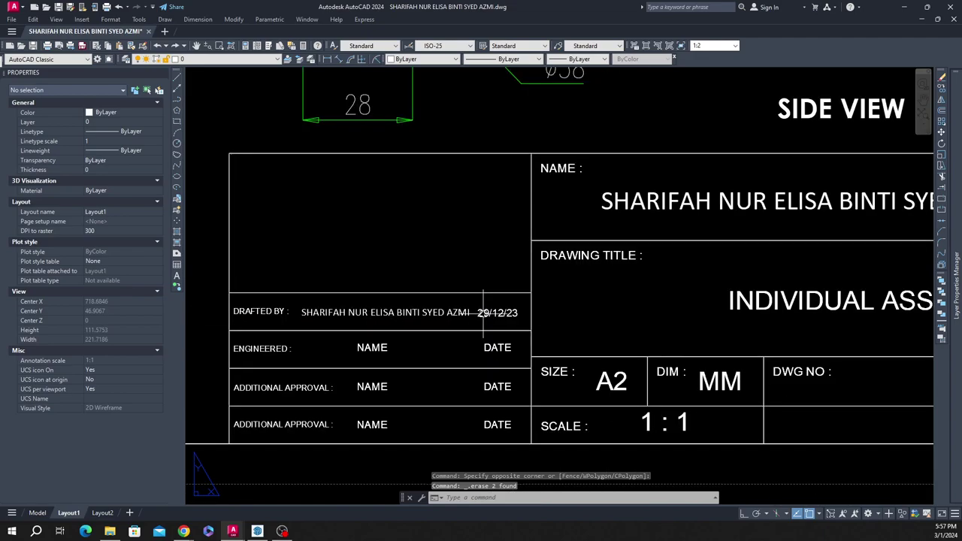
scroll(327, 339, "down", 2)
scroll(772, 284, "up", 2)
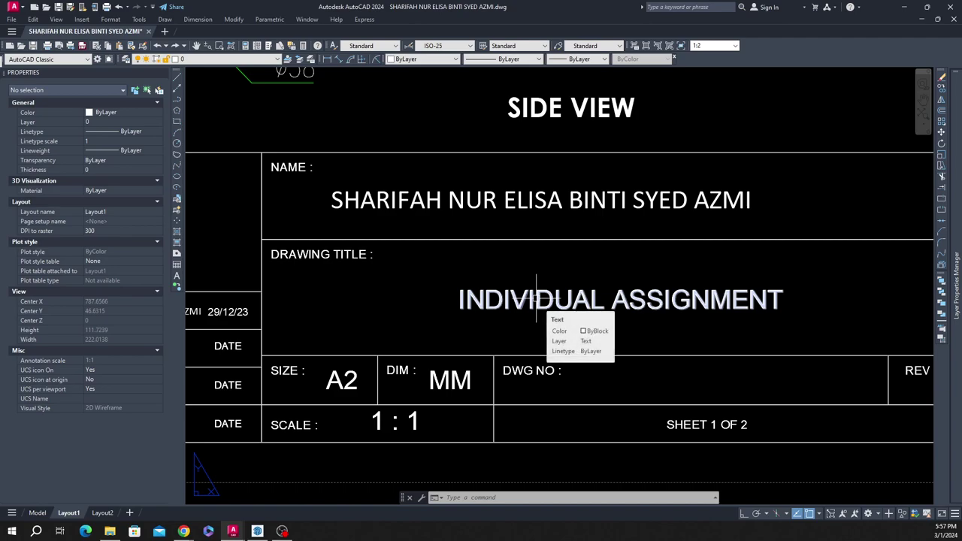
Step: Overwrite the INDIVIDUAL ASSIGNMENT title text with 1234
double_click(537, 299)
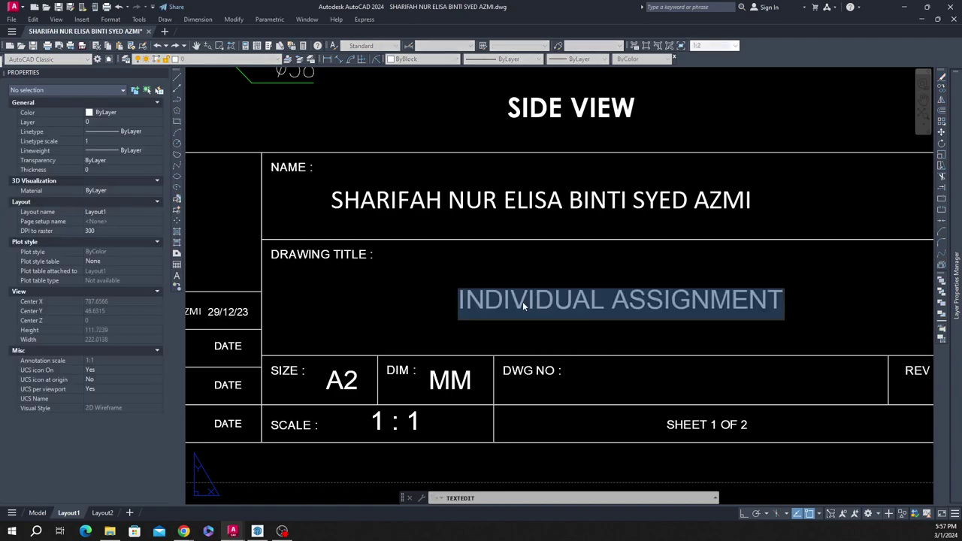
type("1234")
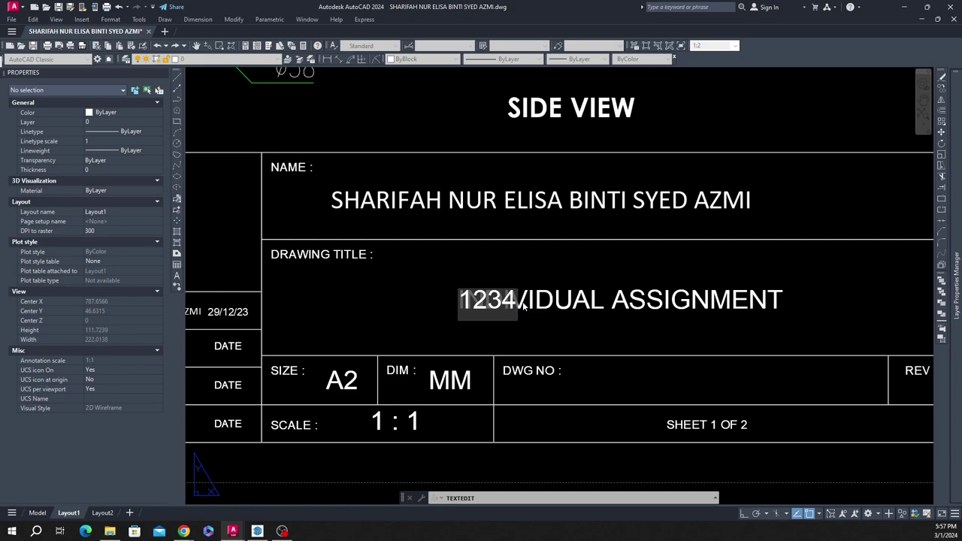
left_click(655, 373)
key("Escape")
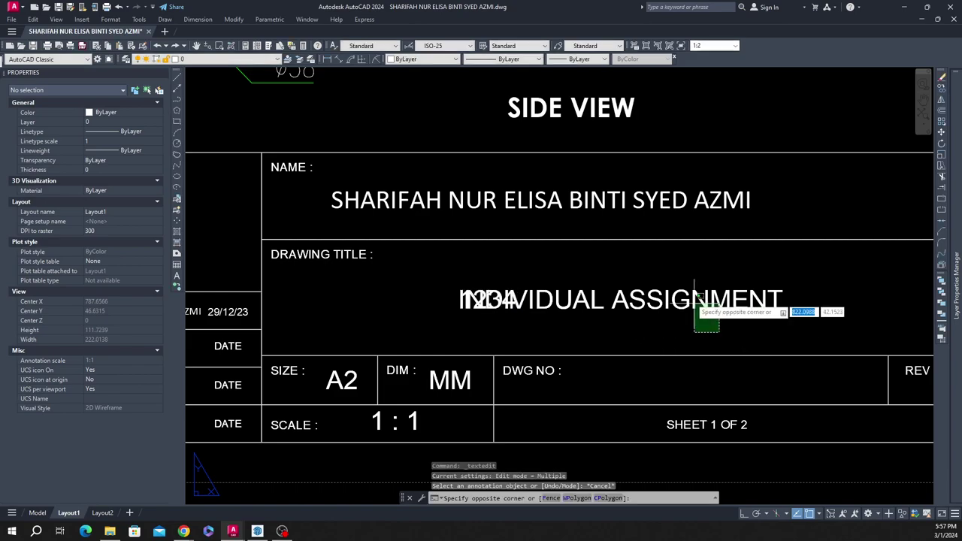
Step: Window-select and erase the leftover INDIVIDUAL ASSIGNMENT text
left_click_drag(789, 332, 661, 263)
key("Delete")
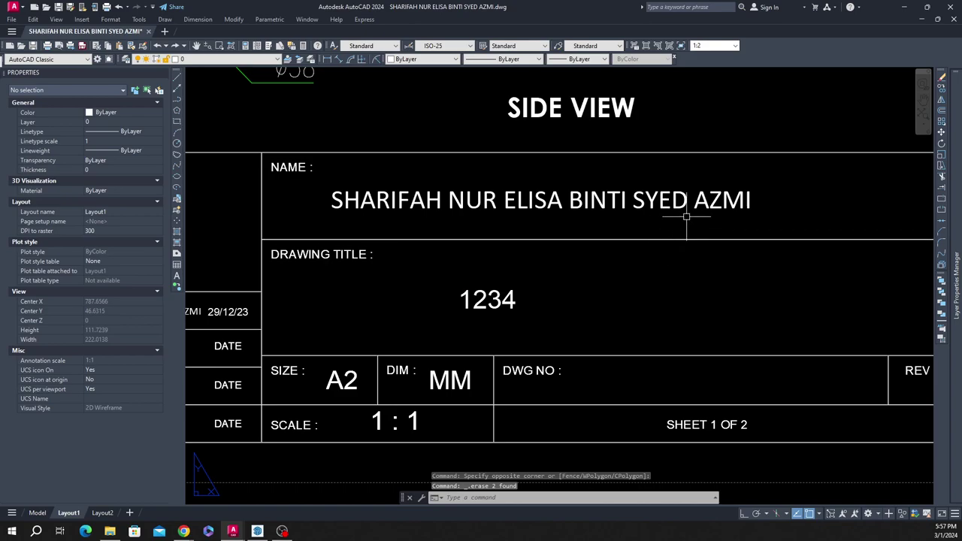
left_click(706, 286)
key("Escape")
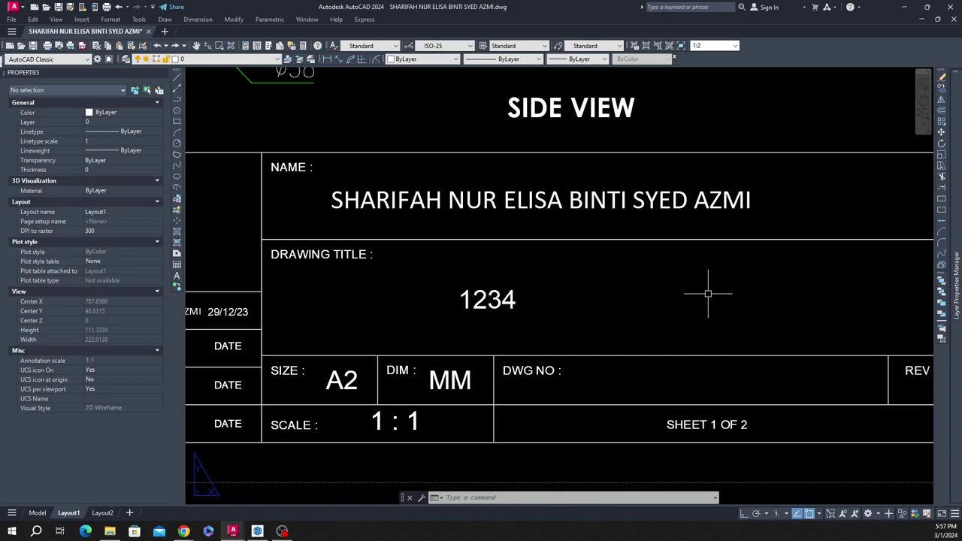
Step: Change the 1234 title text to TAJUK LUKISAN
double_click(499, 300)
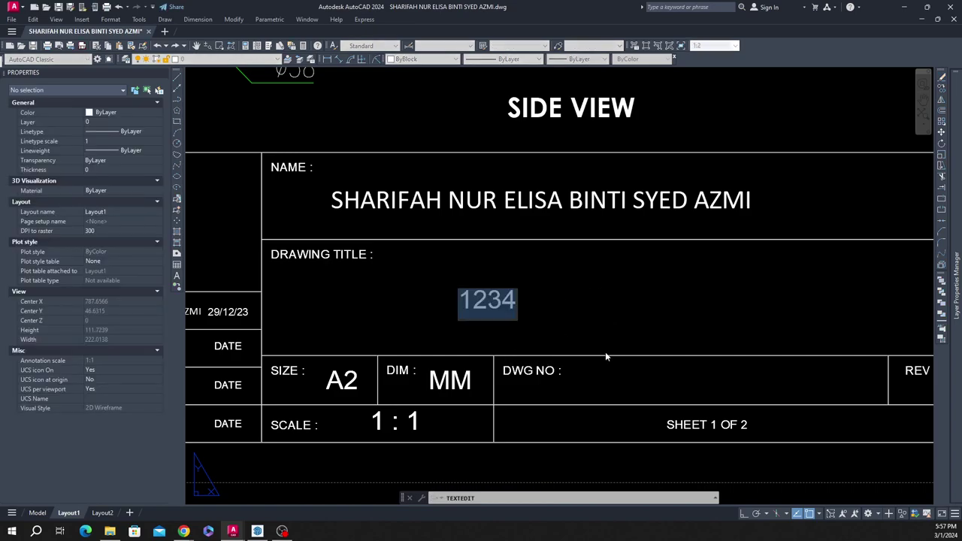
type("tajuk")
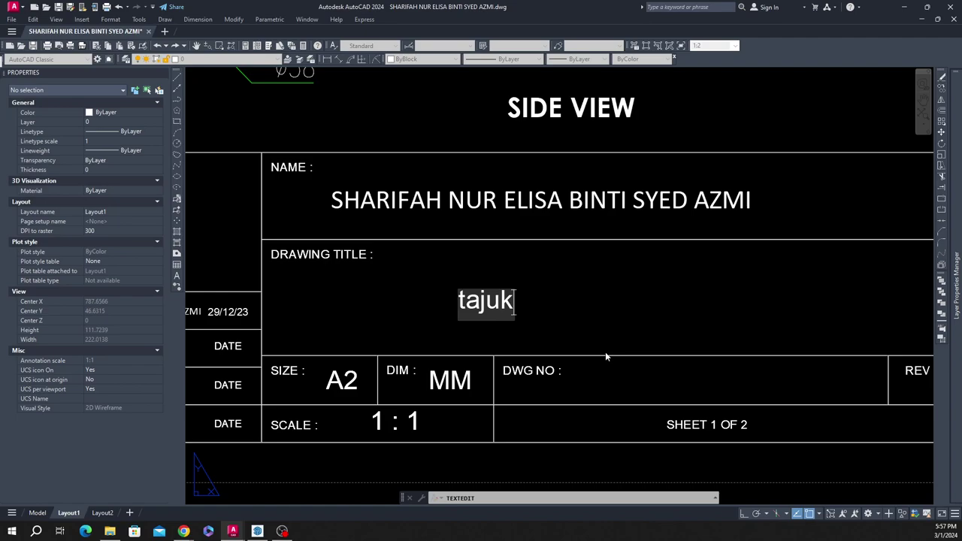
key("BackSpace")
key("BackSpace")
key("BackSpace")
key("BackSpace")
key("BackSpace")
type("T")
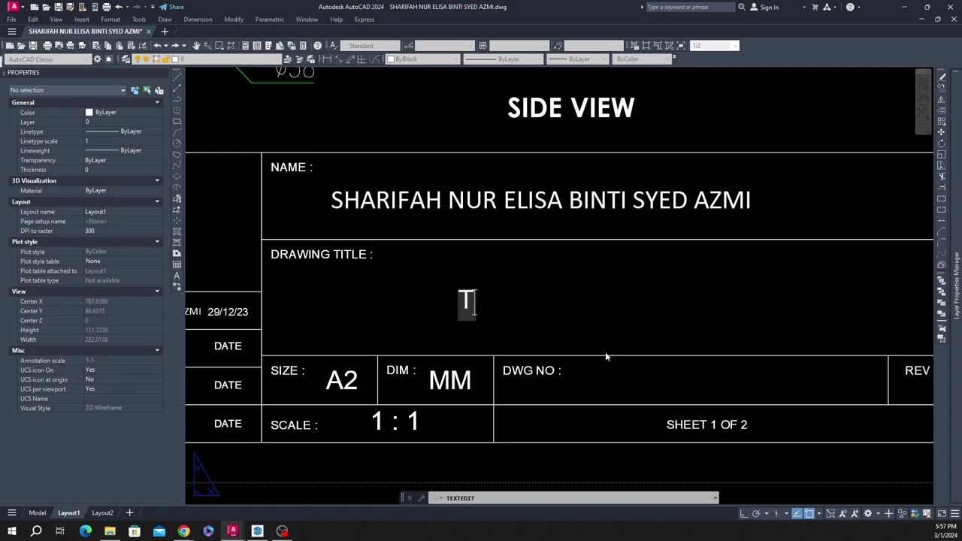
type("AJUK LUK")
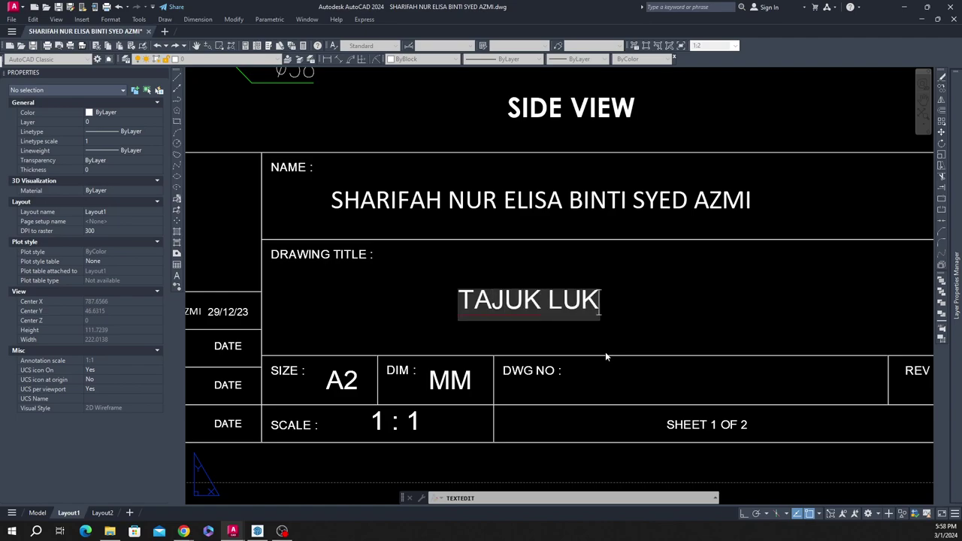
type("ISAN")
left_click(676, 312)
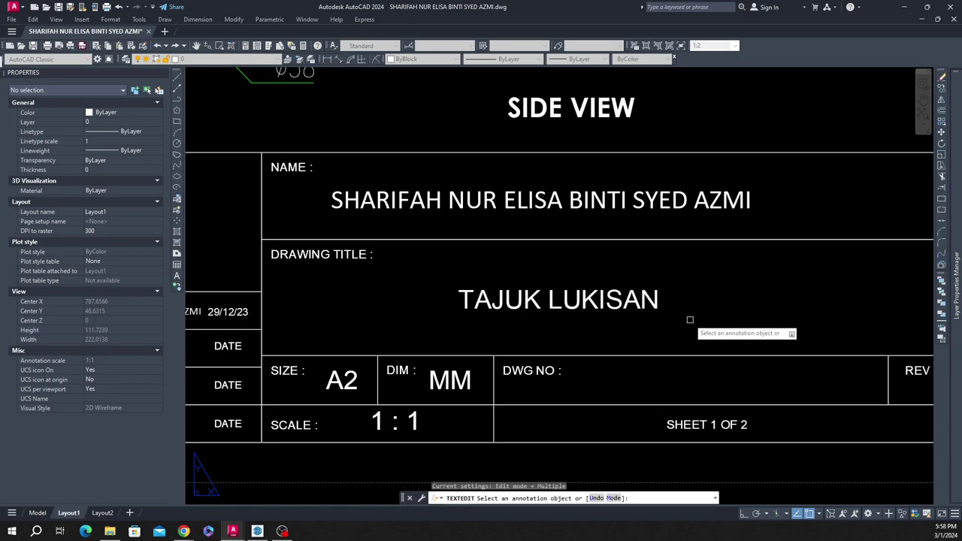
key("Escape")
key("Escape")
Step: Zoom in and out around the sheets and title block to review the drawing
scroll(689, 298, "down", 3)
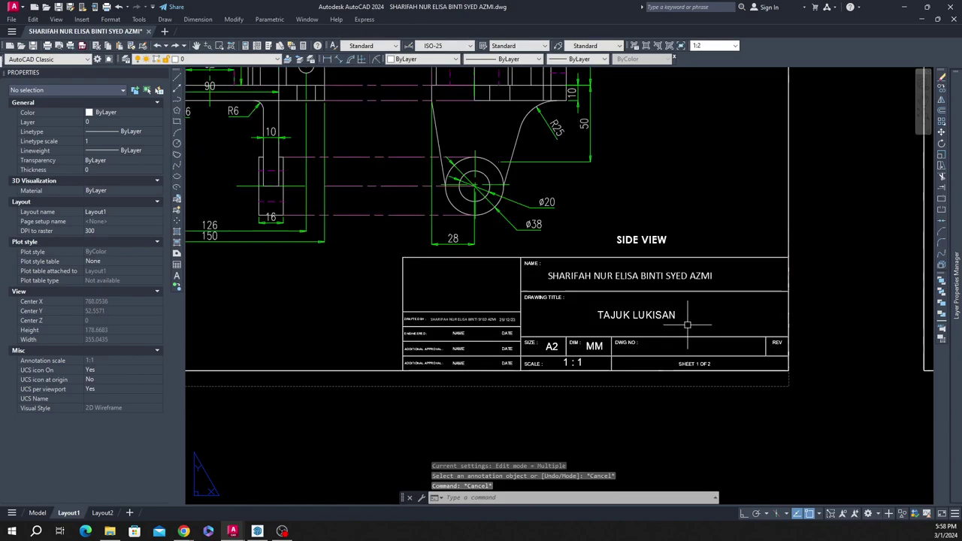
scroll(689, 298, "down", 2)
scroll(472, 286, "down", 2)
scroll(522, 260, "up", 2)
scroll(275, 328, "down", 2)
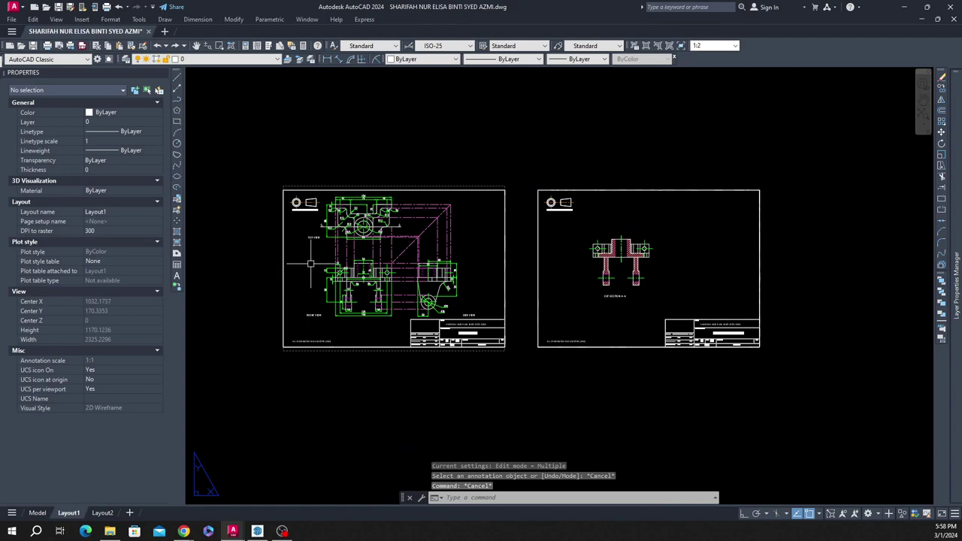
scroll(311, 263, "up", 2)
scroll(351, 252, "down", 2)
scroll(499, 238, "up", 2)
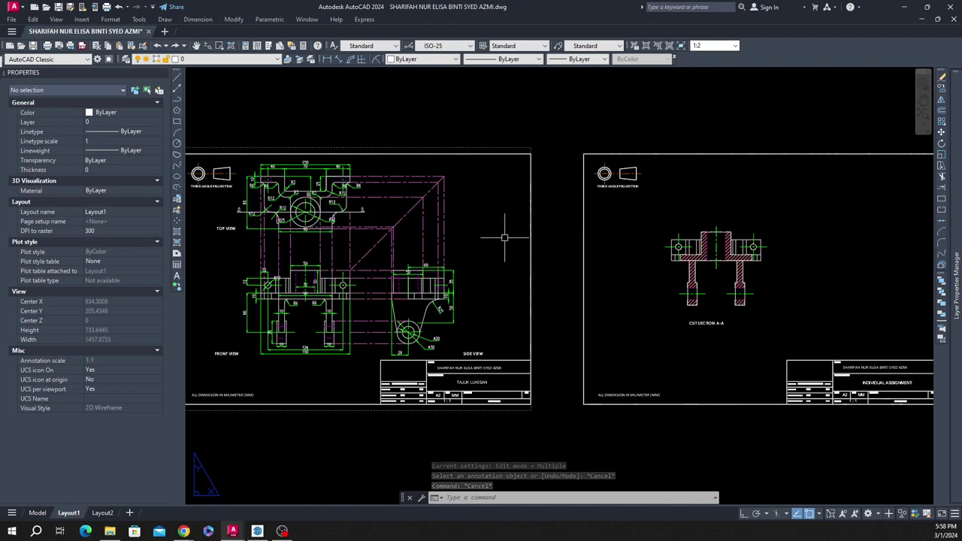
scroll(453, 431, "up", 3)
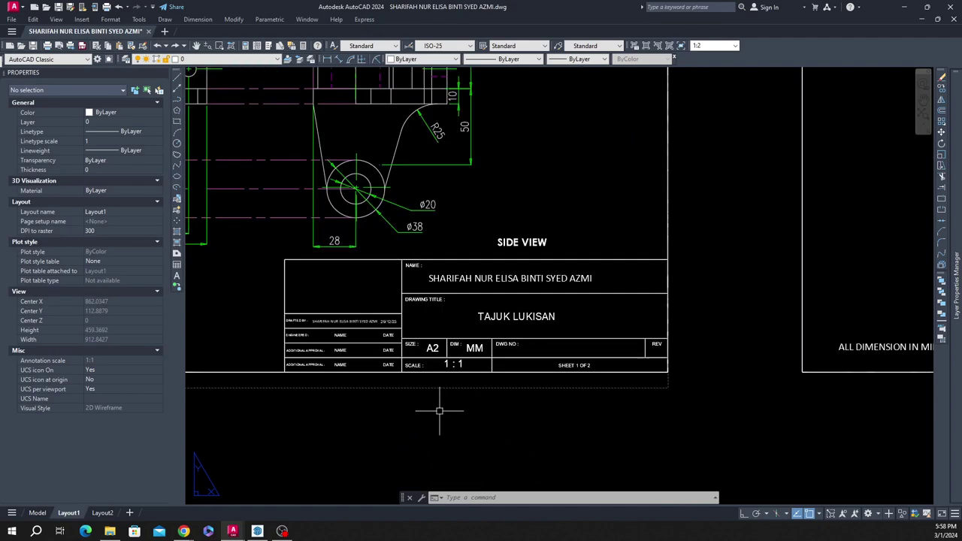
scroll(442, 330, "up", 2)
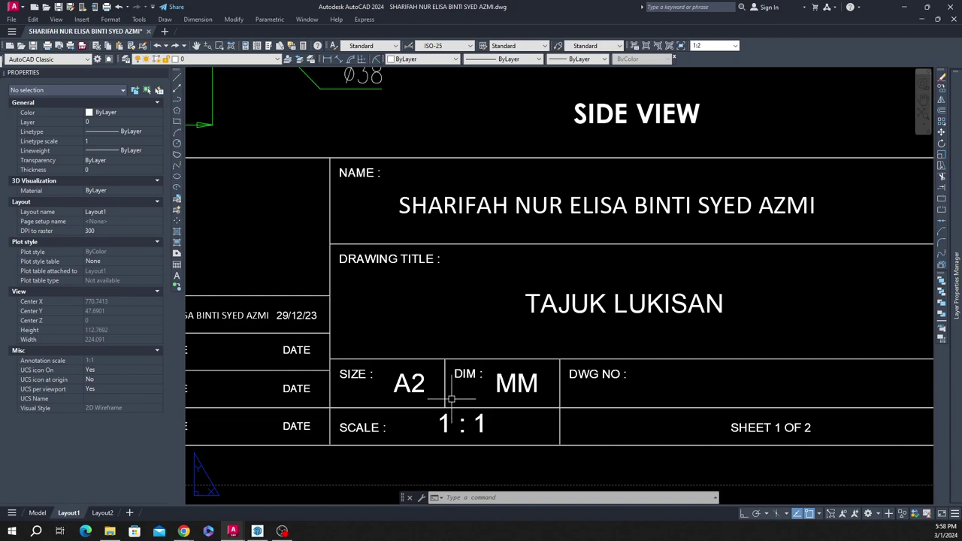
scroll(398, 451, "up", 2)
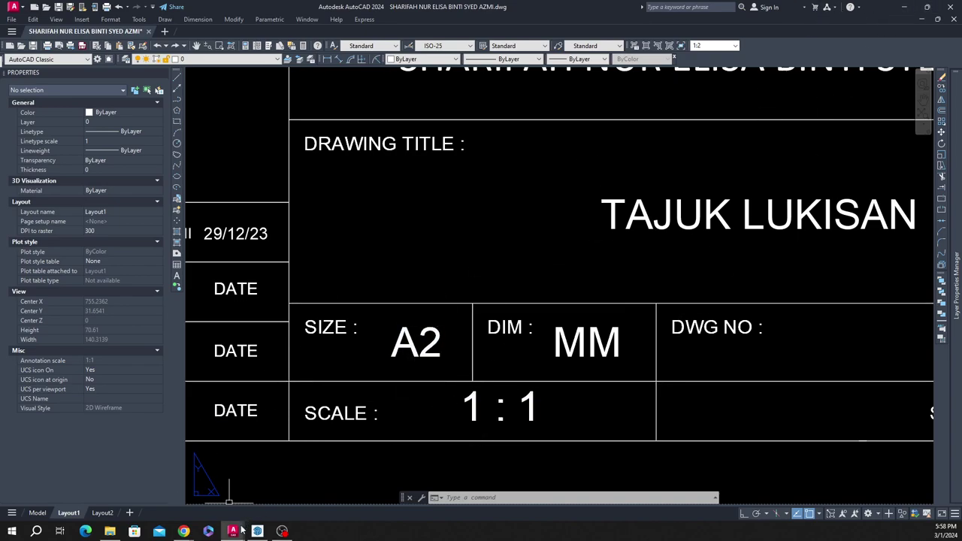
mouse_move(232, 531)
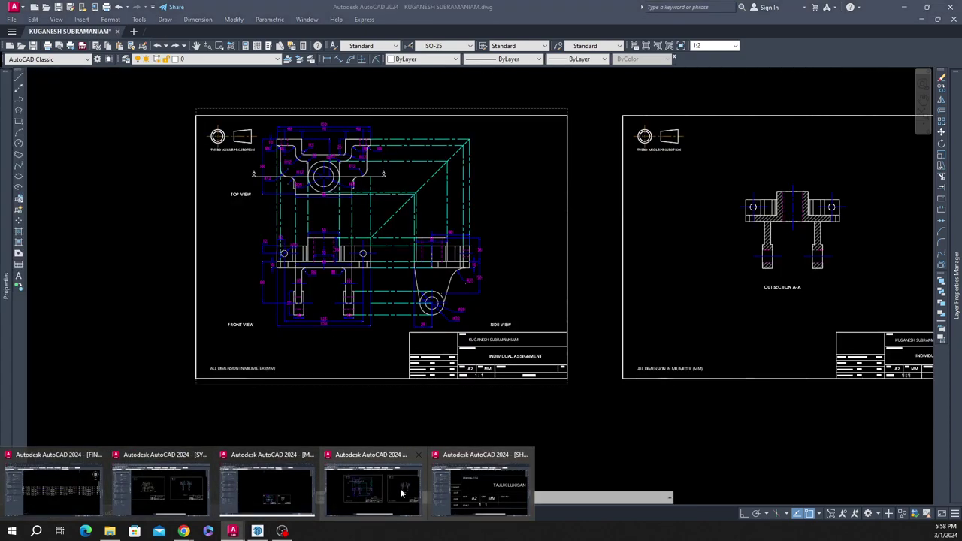
Step: Switch to the other open drawing that has the A3 title-block sheets
left_click(400, 492)
scroll(425, 367, "up", 8)
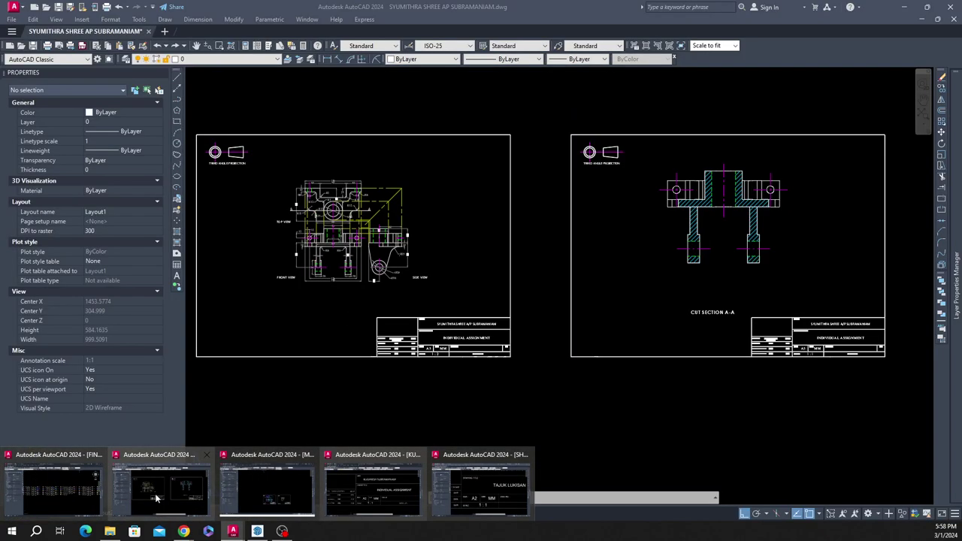
left_click(155, 493)
scroll(429, 354, "up", 5)
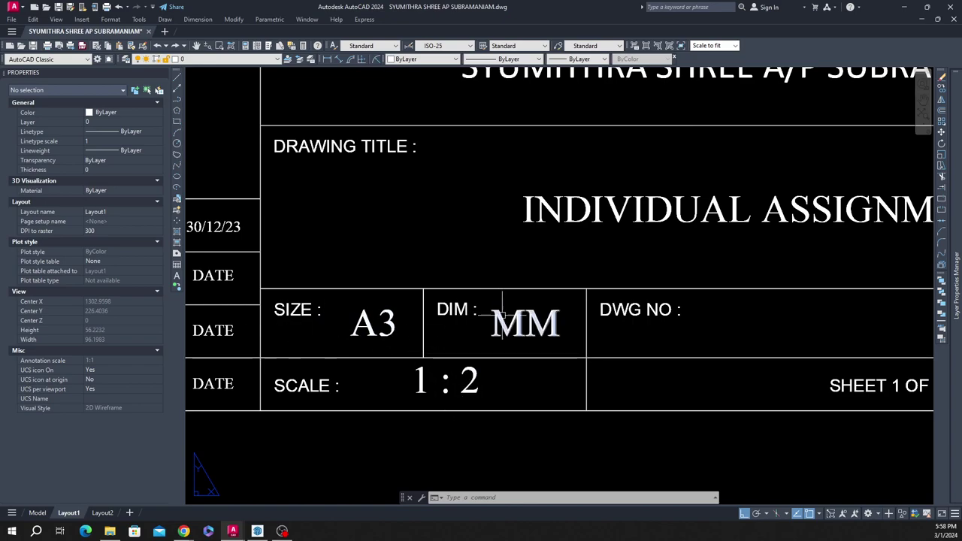
Step: Zoom into the title block's 1:2 SCALE field, then out to show both sheets
scroll(521, 339, "down", 3)
scroll(520, 339, "down", 3)
scroll(498, 297, "down", 3)
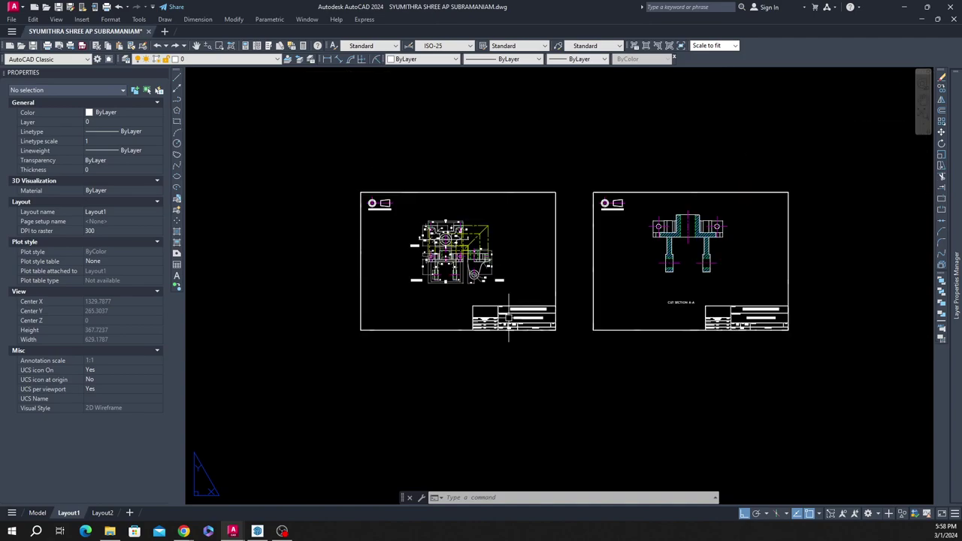
scroll(536, 231, "up", 2)
scroll(461, 392, "up", 4)
scroll(526, 384, "up", 3)
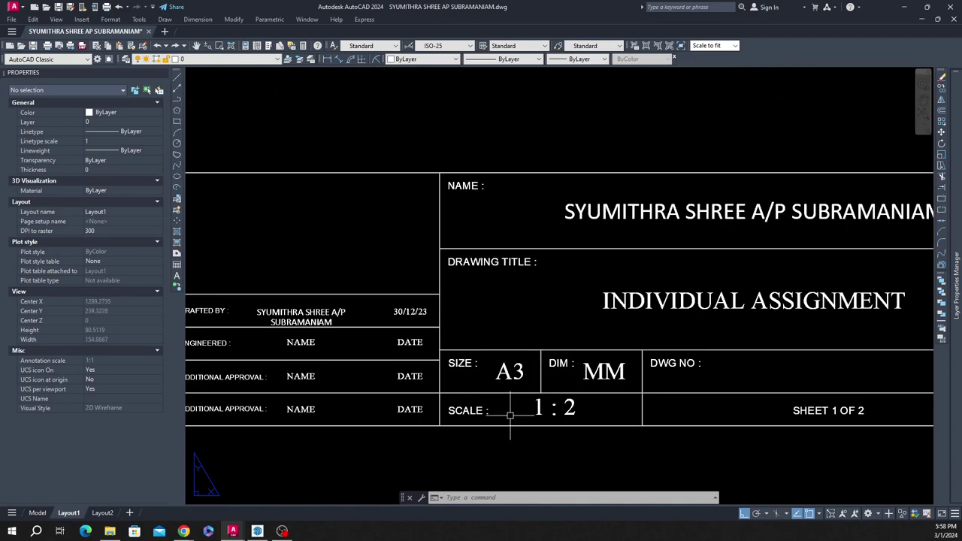
scroll(563, 410, "down", 3)
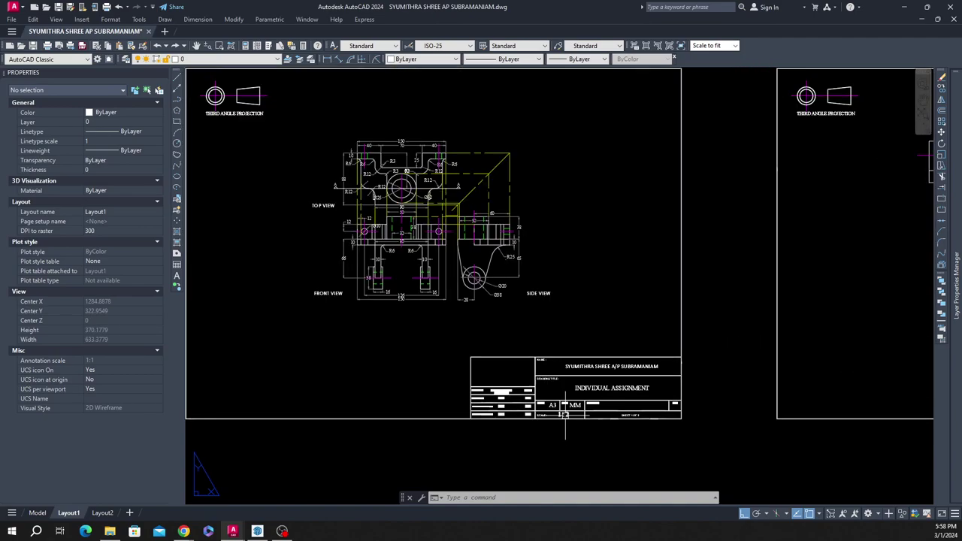
scroll(563, 398, "down", 1)
scroll(549, 280, "up", 1)
scroll(548, 280, "down", 1)
scroll(517, 126, "up", 1)
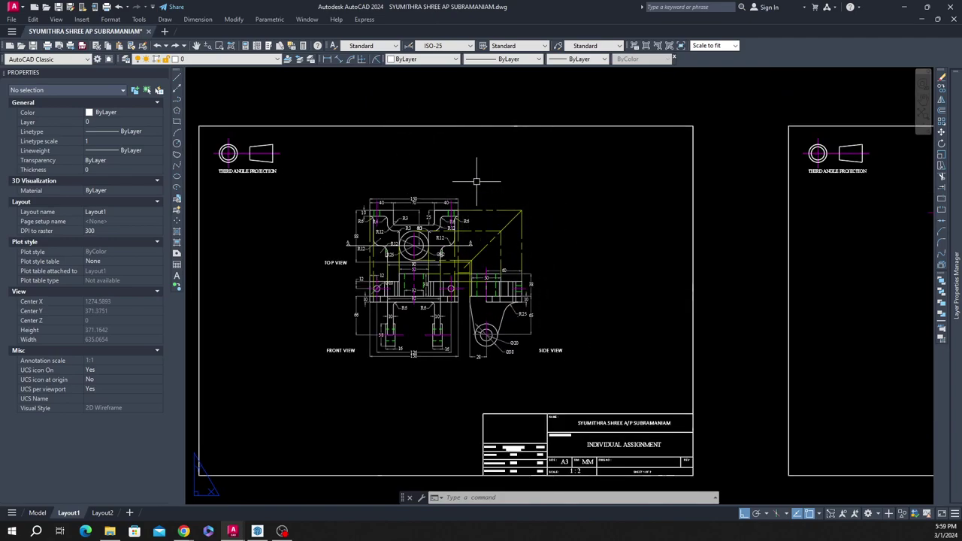
scroll(617, 171, "down", 2)
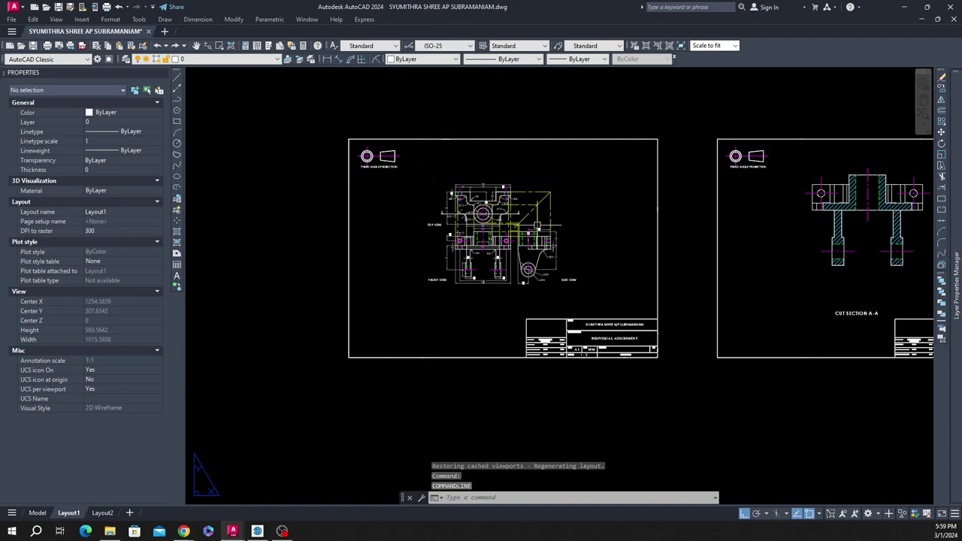
Step: Compare Model space with Layout1, ending back on Layout1
left_click(37, 512)
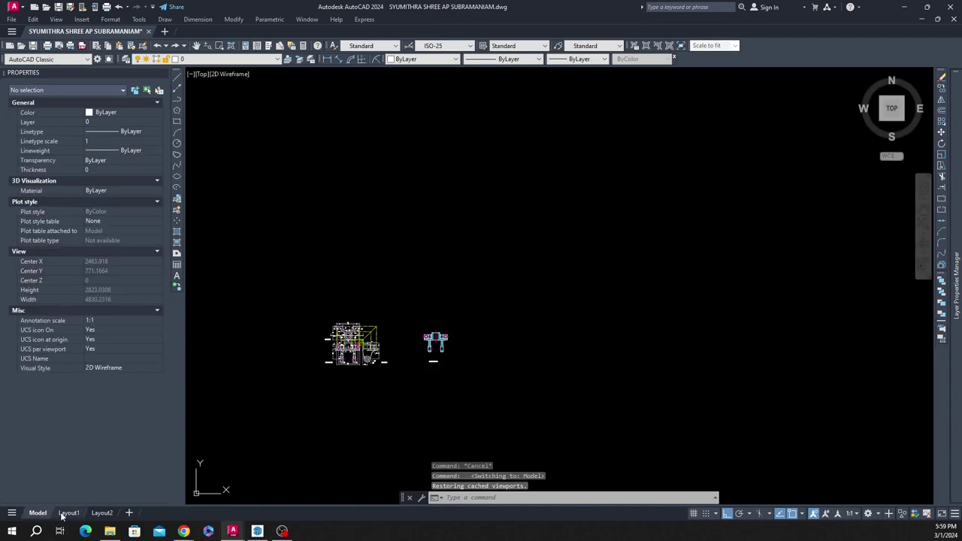
left_click(68, 512)
left_click(37, 513)
left_click(75, 513)
left_click(37, 513)
left_click(72, 513)
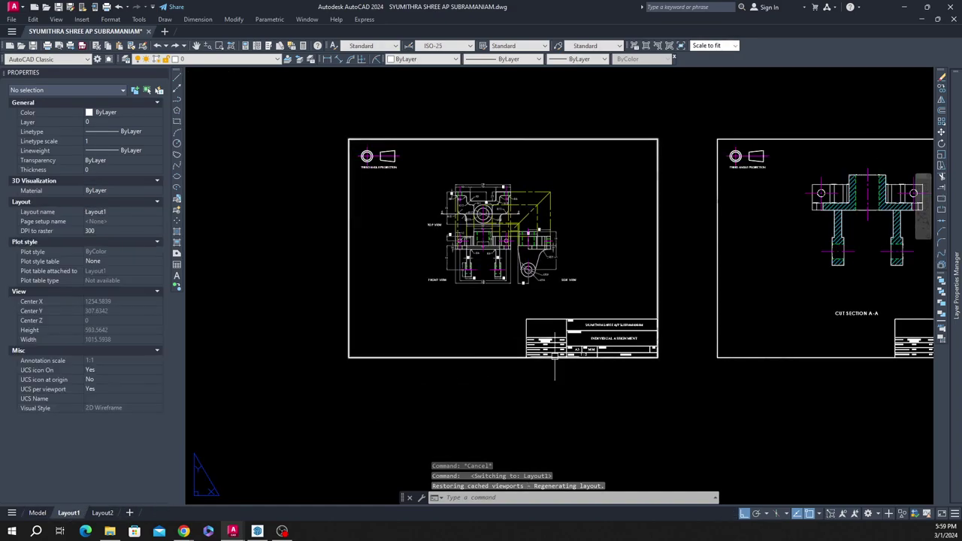
Step: Window-select the first sheet's 245 objects and copy them to the clipboard
left_click(683, 387)
left_click(321, 109)
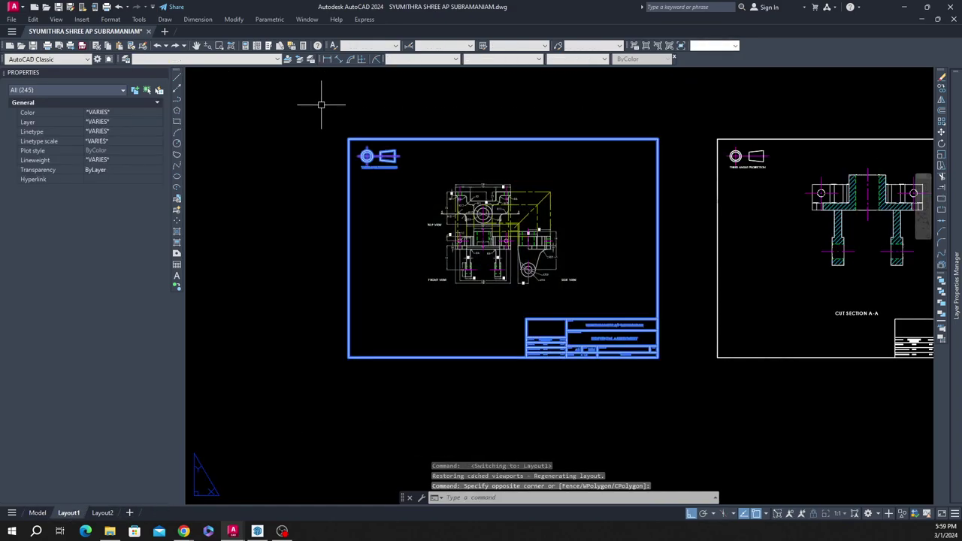
key("Escape")
left_click(38, 512)
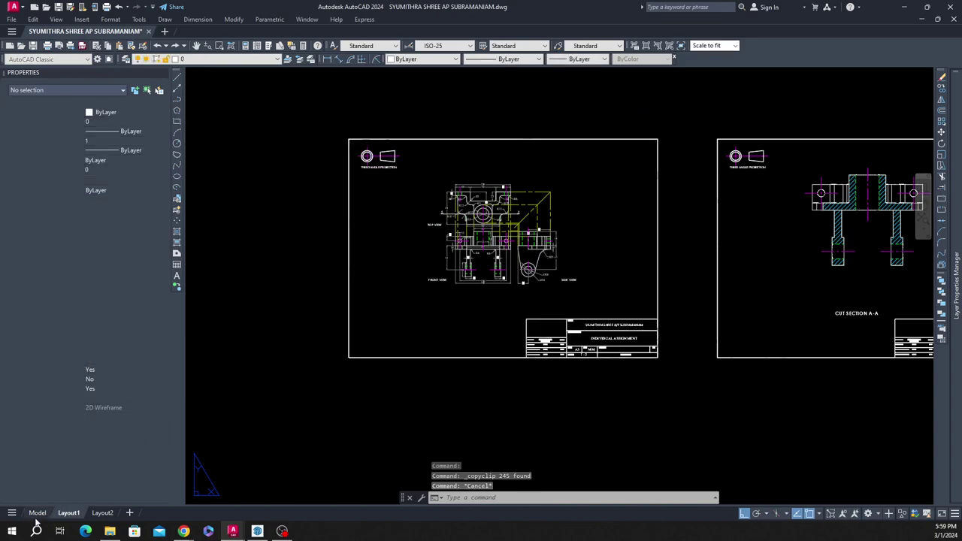
key("ctrl+v")
scroll(421, 380, "up", 3)
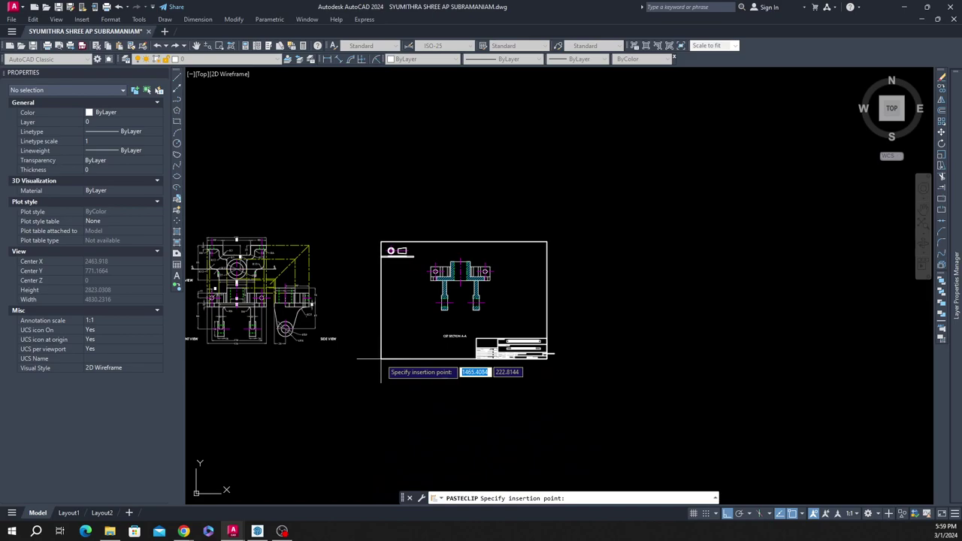
scroll(677, 481, "down", 2)
scroll(343, 418, "up", 4)
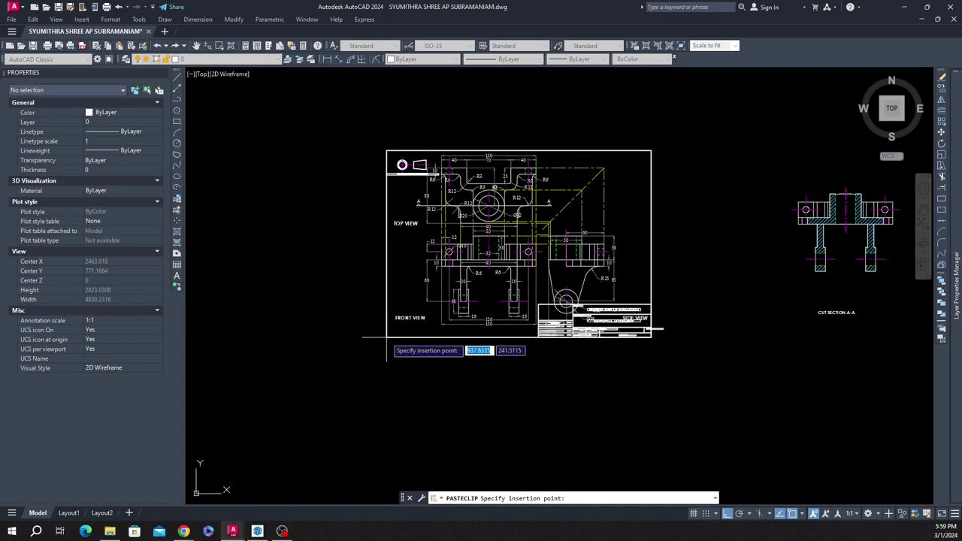
key("Escape")
left_click(67, 513)
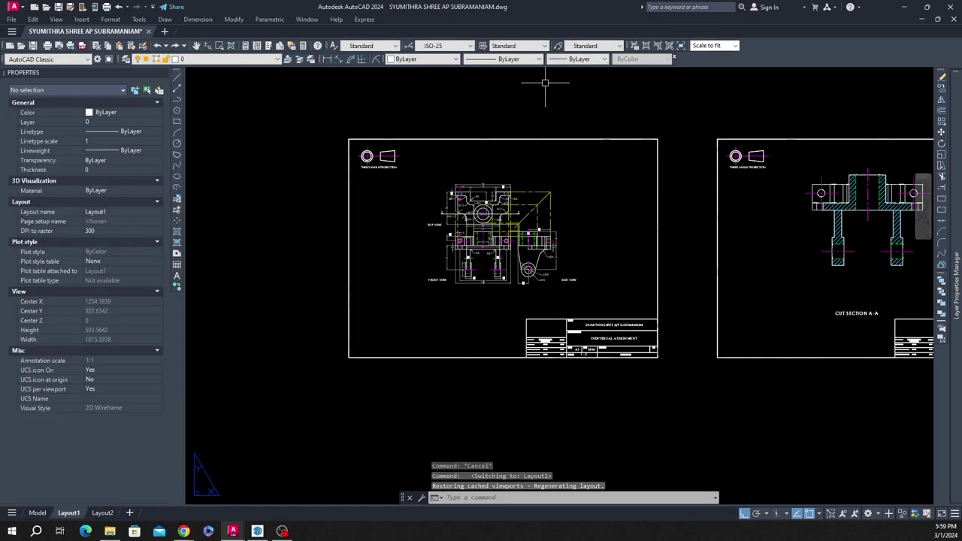
Step: Start a Linear dimension from the Dimension toolbar on the first sheet
right_click(830, 48)
mouse_move(864, 52)
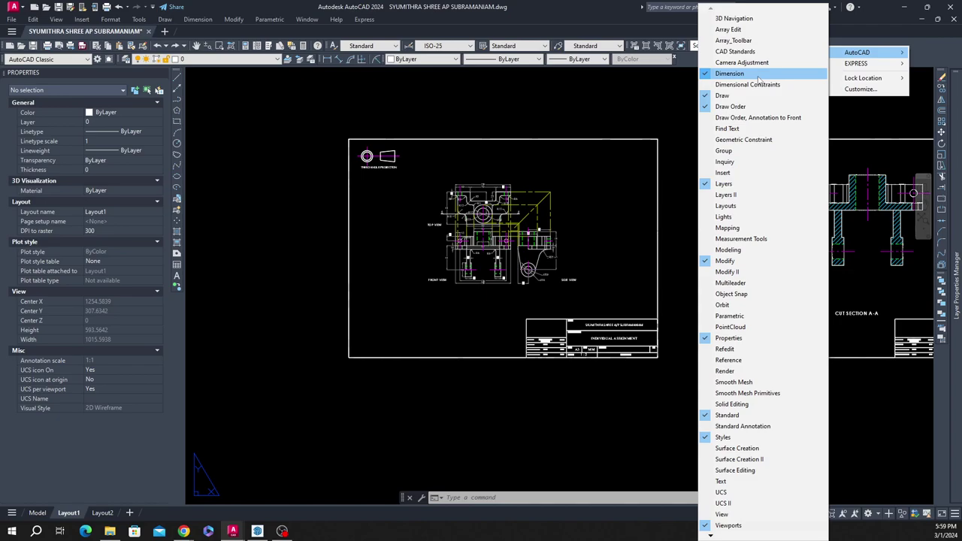
left_click(757, 74)
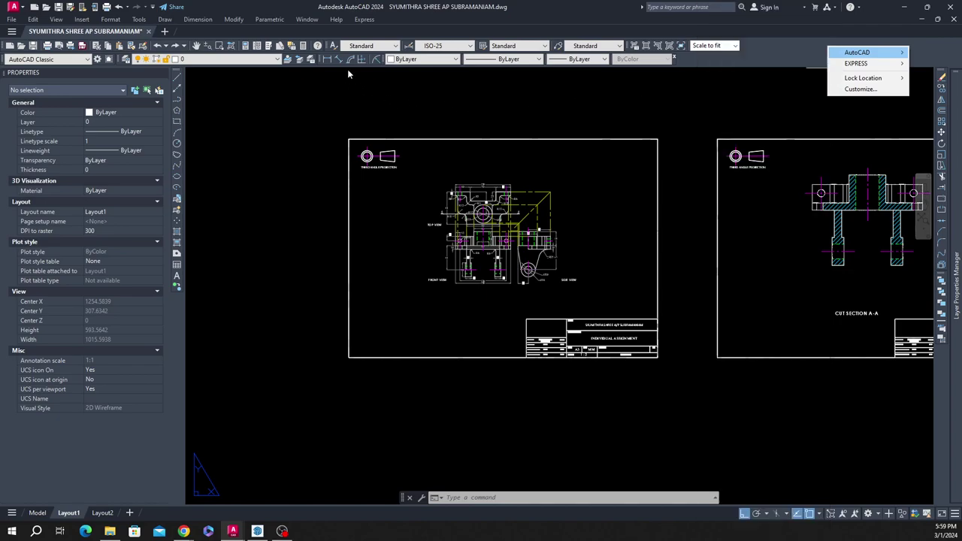
left_click(331, 62)
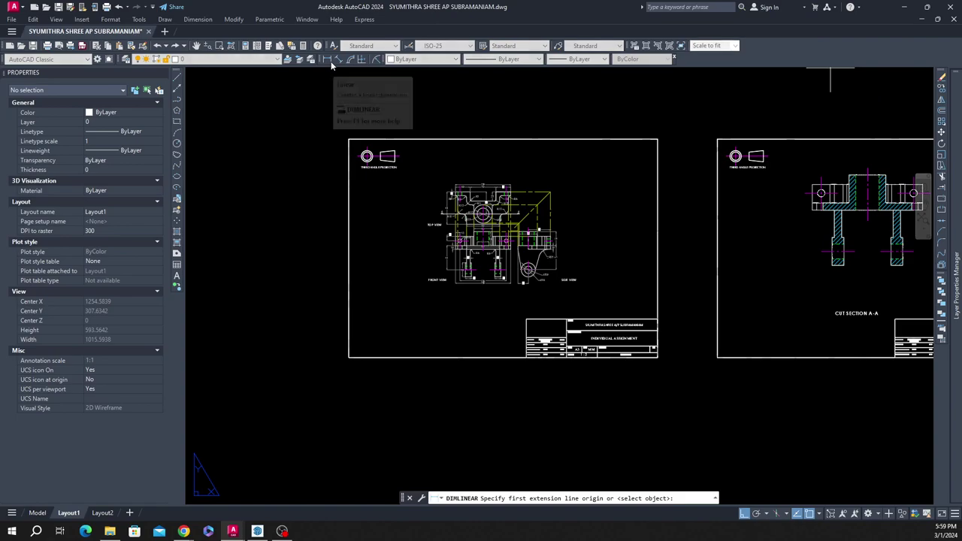
Step: Place a 419.66 horizontal dimension across the sheet's top edge
left_click(348, 138)
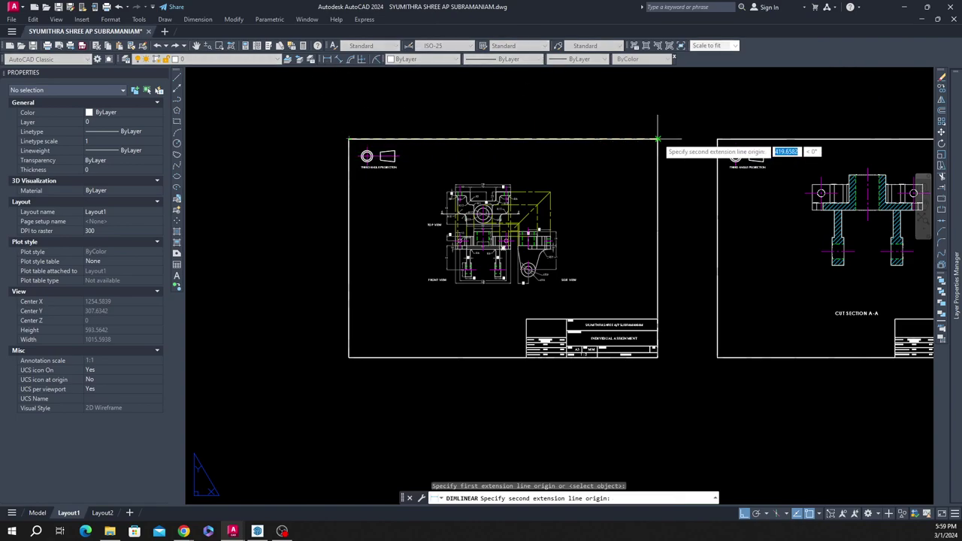
left_click(657, 138)
scroll(533, 90, "up", 5)
scroll(606, 148, "down", 2)
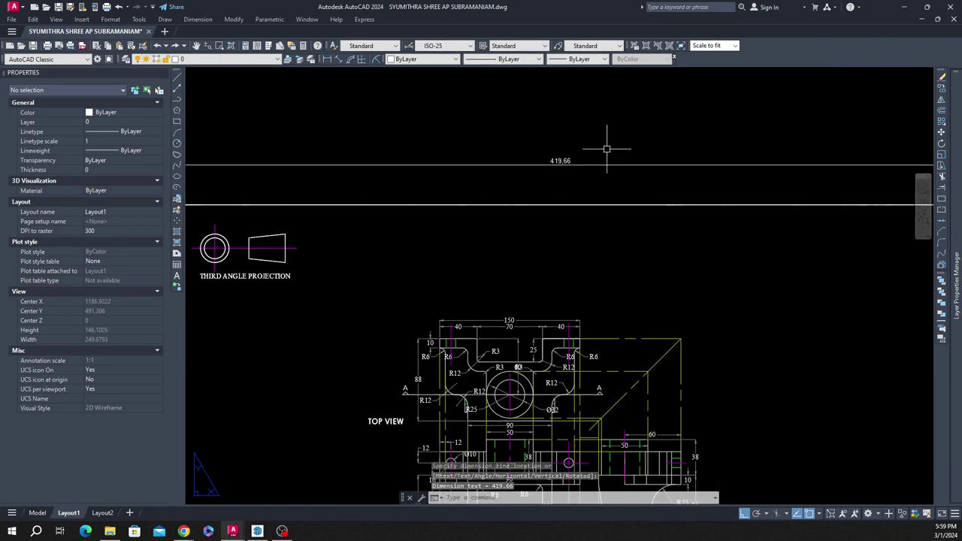
middle_click_drag(625, 177, 610, 180)
left_click(617, 178)
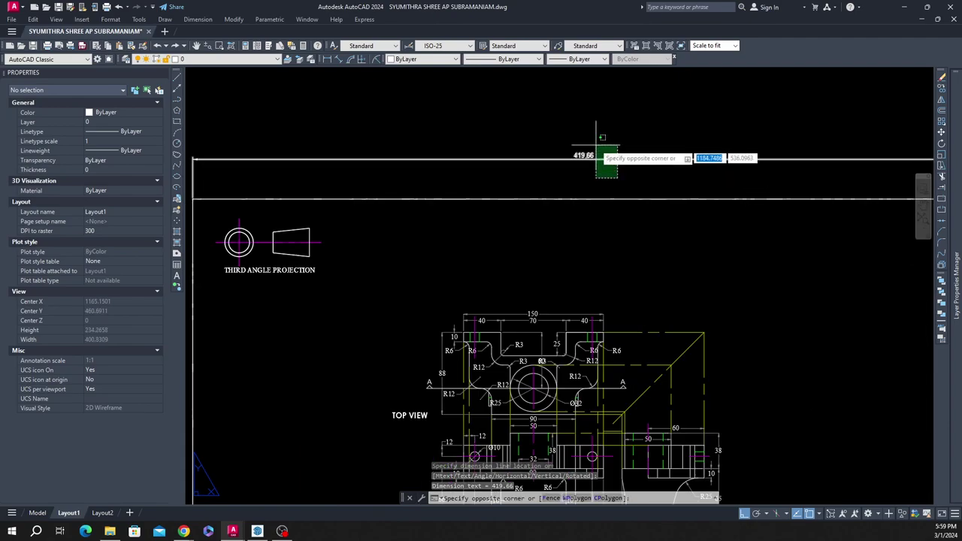
left_click(612, 156)
scroll(620, 119, "down", 2)
key("Escape")
scroll(596, 166, "down", 1)
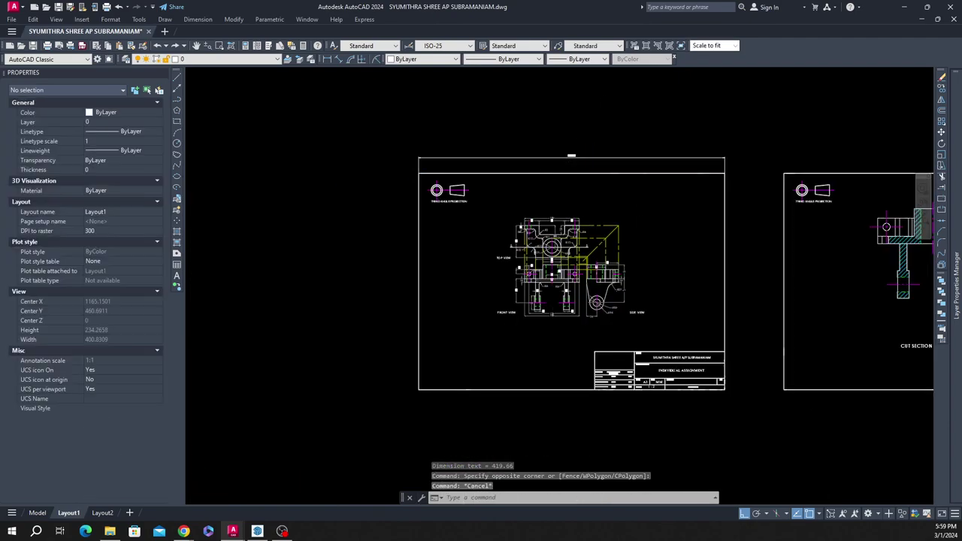
scroll(571, 173, "down", 3)
scroll(560, 162, "up", 3)
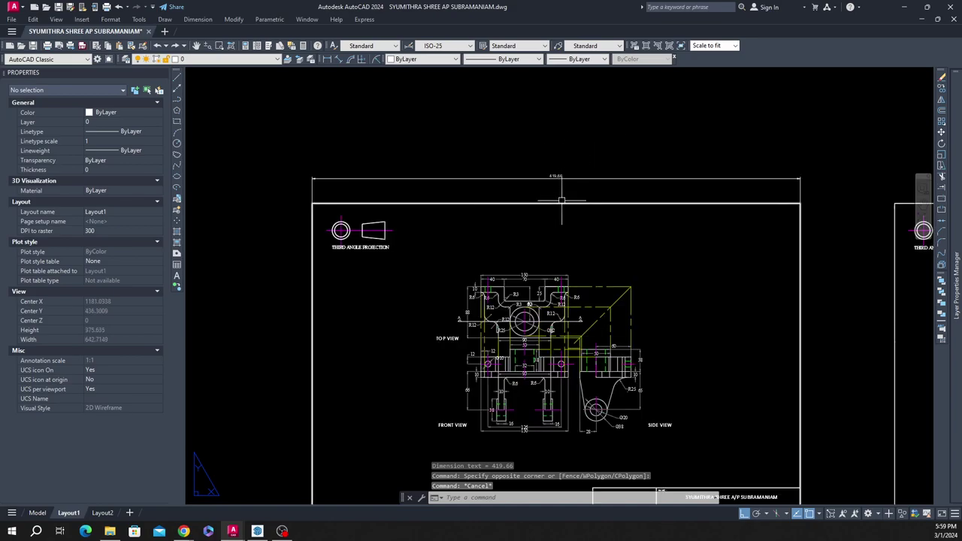
left_click(554, 178)
key("Escape")
Step: Add a 296.97 vertical dimension along the sheet's left edge
right_click(317, 178)
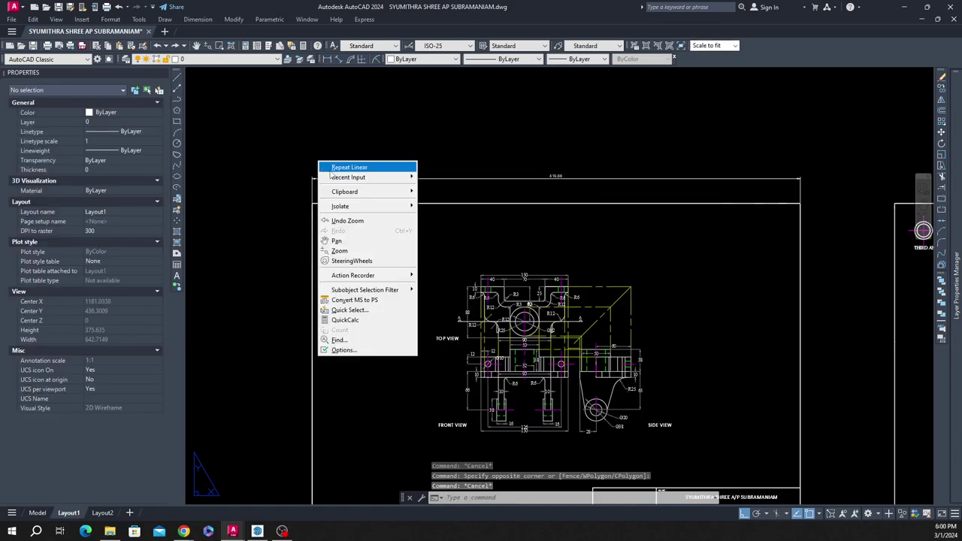
left_click(342, 166)
left_click(314, 204)
scroll(368, 406, "up", 3)
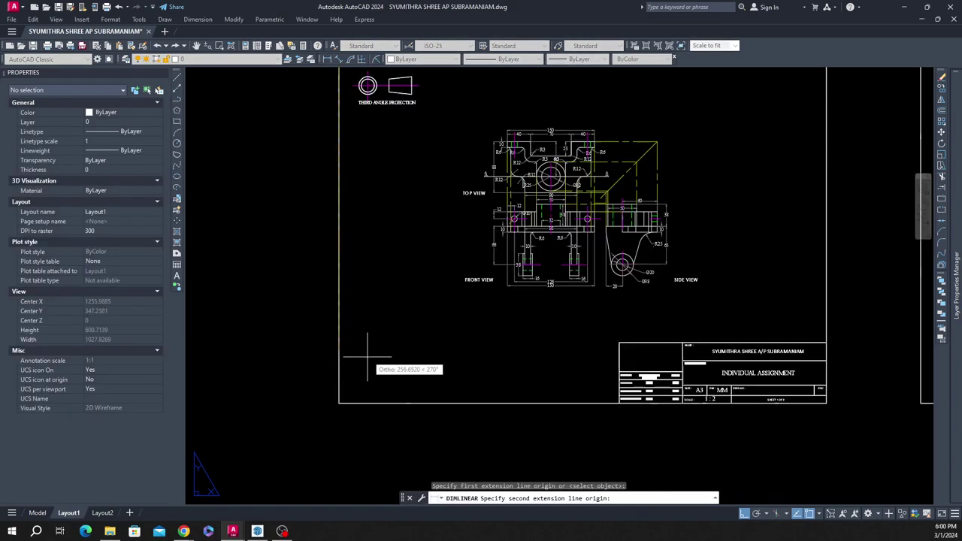
scroll(285, 451, "up", 3)
left_click(300, 474)
scroll(293, 361, "down", 5)
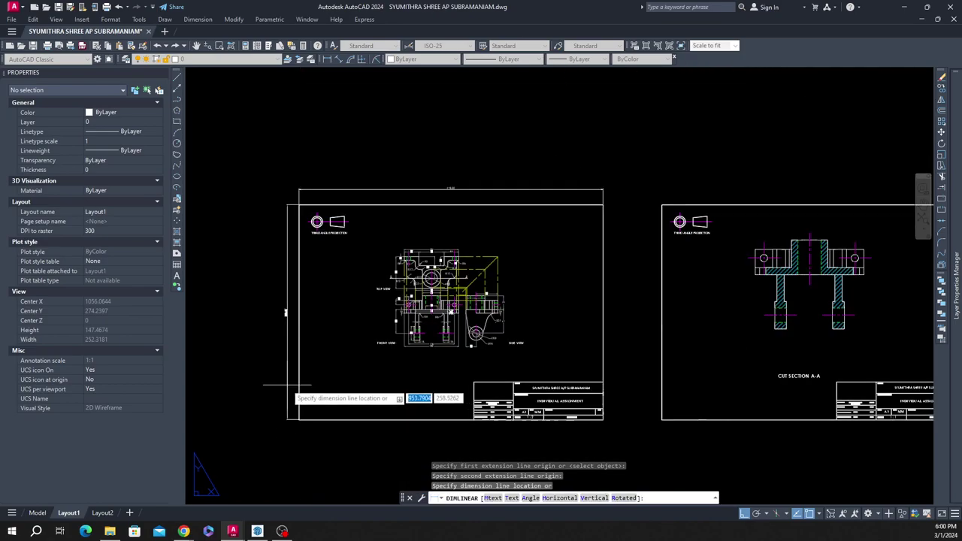
scroll(286, 312, "up", 1)
scroll(289, 286, "up", 5)
scroll(314, 308, "down", 5)
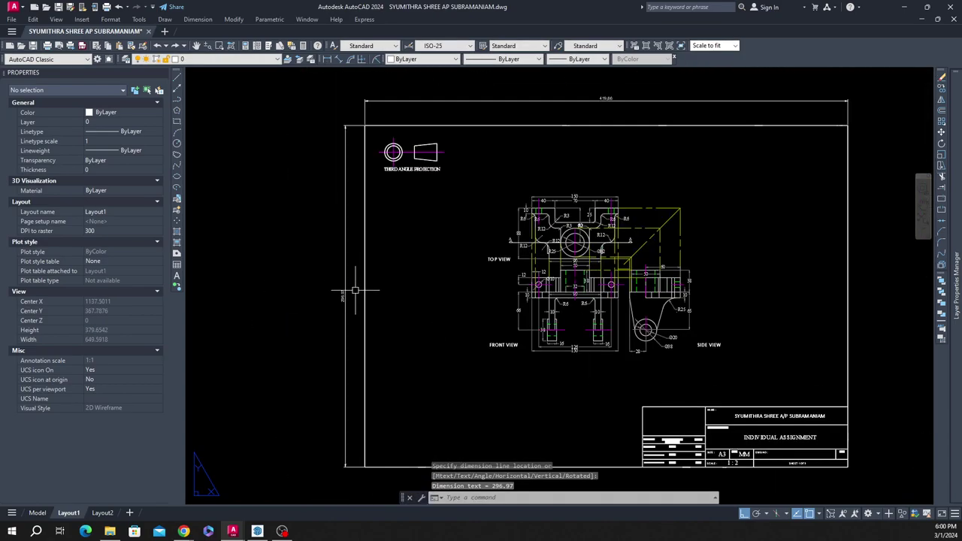
left_click(345, 247)
Step: Select both the 419.66 and 296.97 dimensions and erase them
left_click(344, 150)
left_click(315, 112)
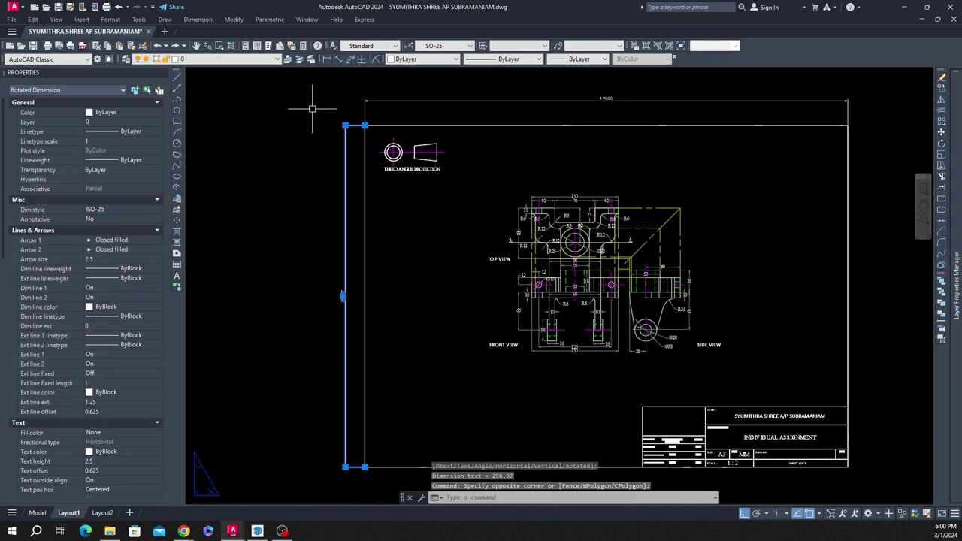
left_click(372, 95)
left_click(357, 97)
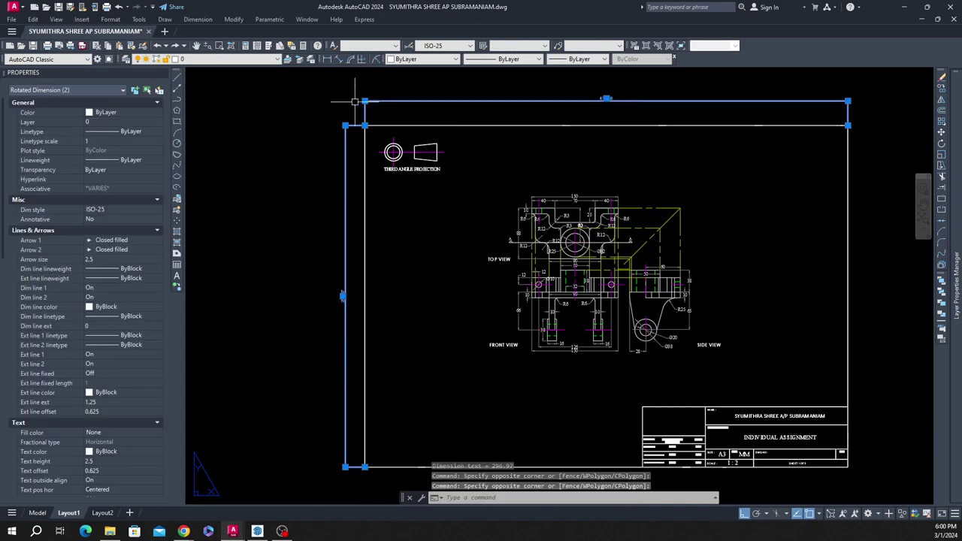
key("Delete")
scroll(375, 151, "down", 3)
scroll(488, 225, "up", 3)
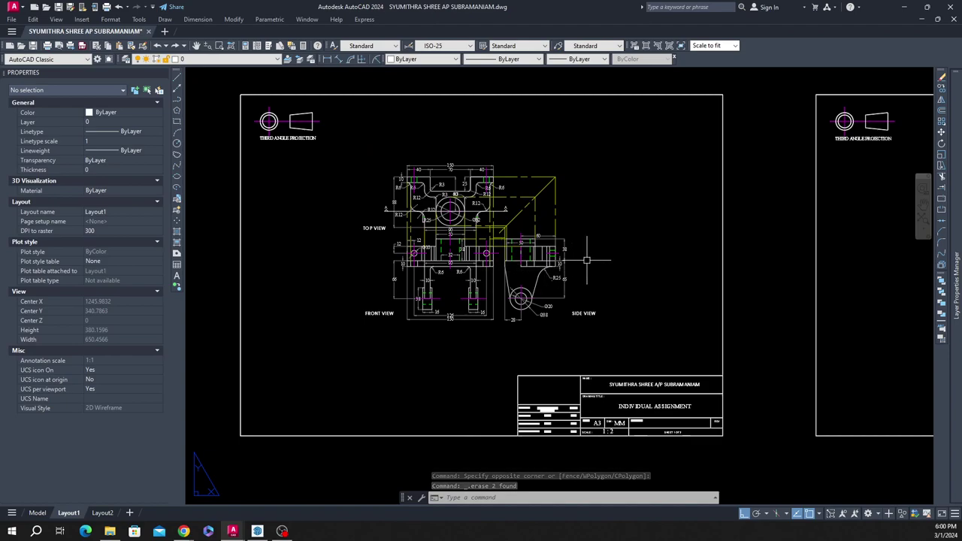
Step: Zoom around both layout sheets and the title block to inspect them up close
scroll(498, 297, "down", 2)
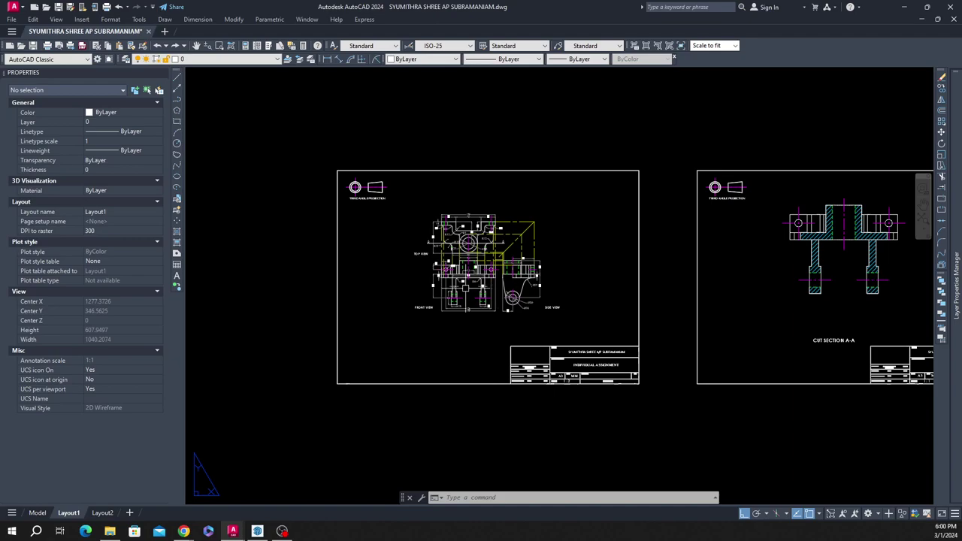
scroll(571, 368, "up", 3)
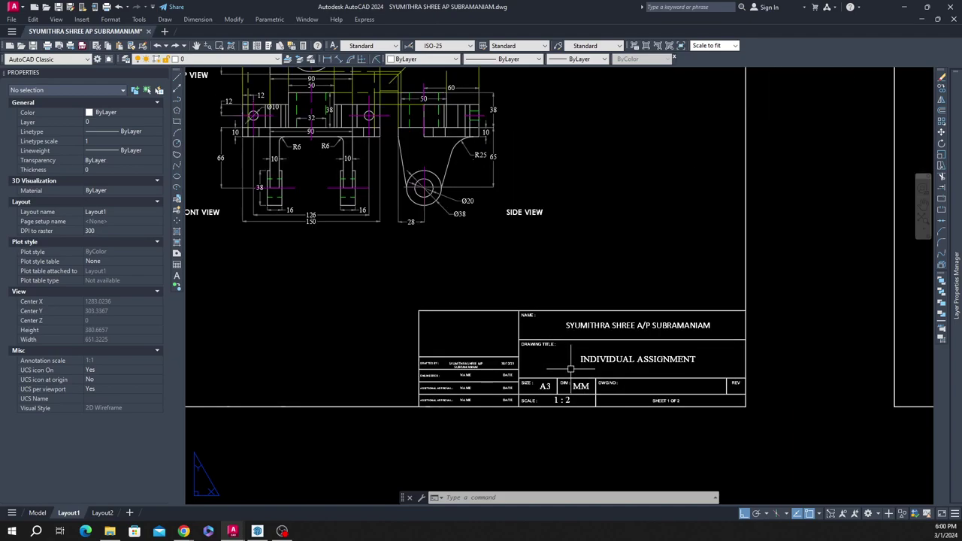
scroll(489, 400, "up", 2)
scroll(501, 393, "down", 3)
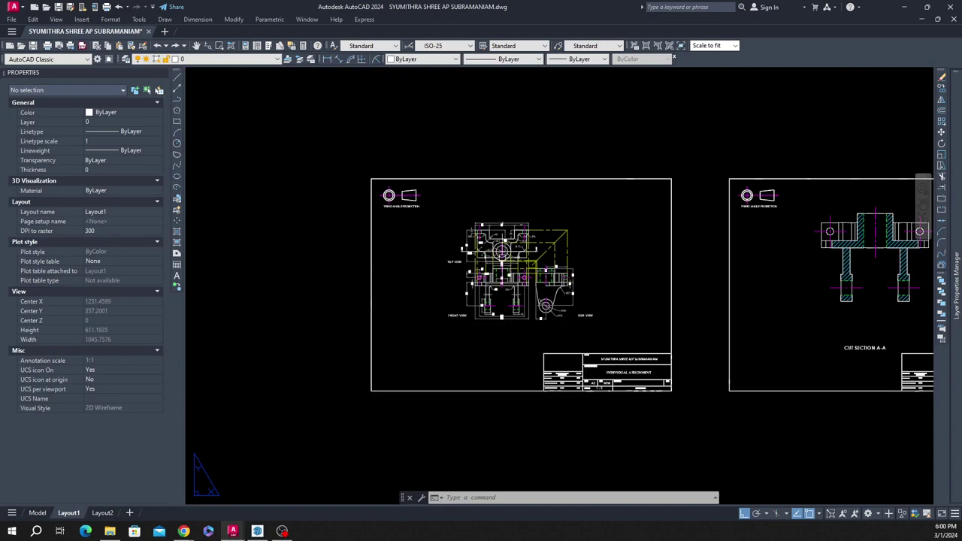
scroll(532, 279, "up", 2)
scroll(724, 394, "up", 2)
scroll(725, 394, "up", 2)
scroll(550, 258, "down", 3)
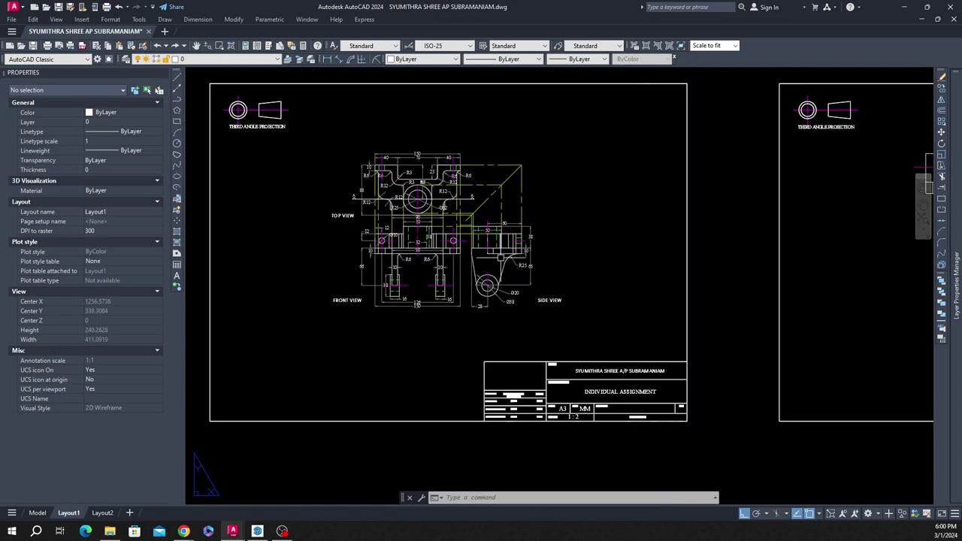
scroll(545, 271, "down", 2)
scroll(541, 277, "up", 1)
scroll(541, 278, "up", 1)
scroll(535, 275, "up", 2)
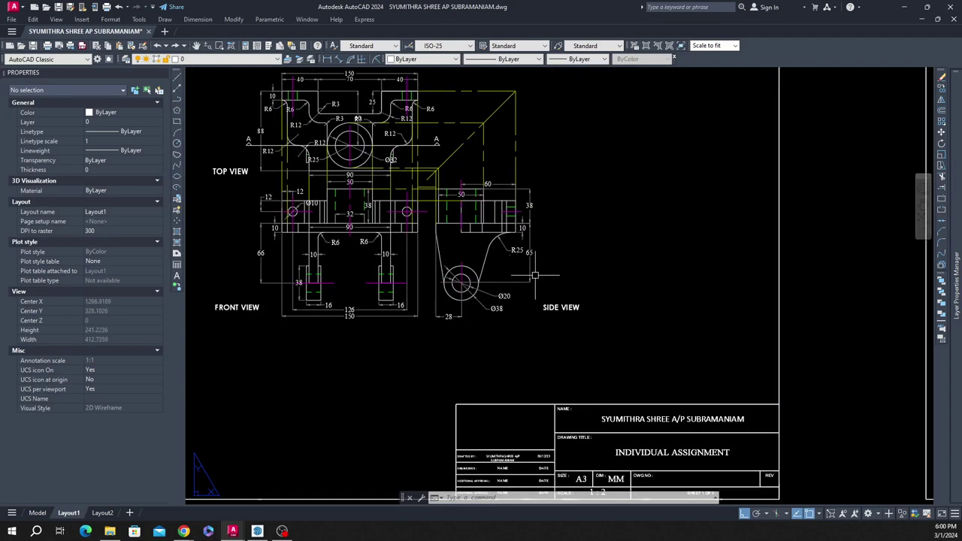
scroll(530, 256, "up", 4)
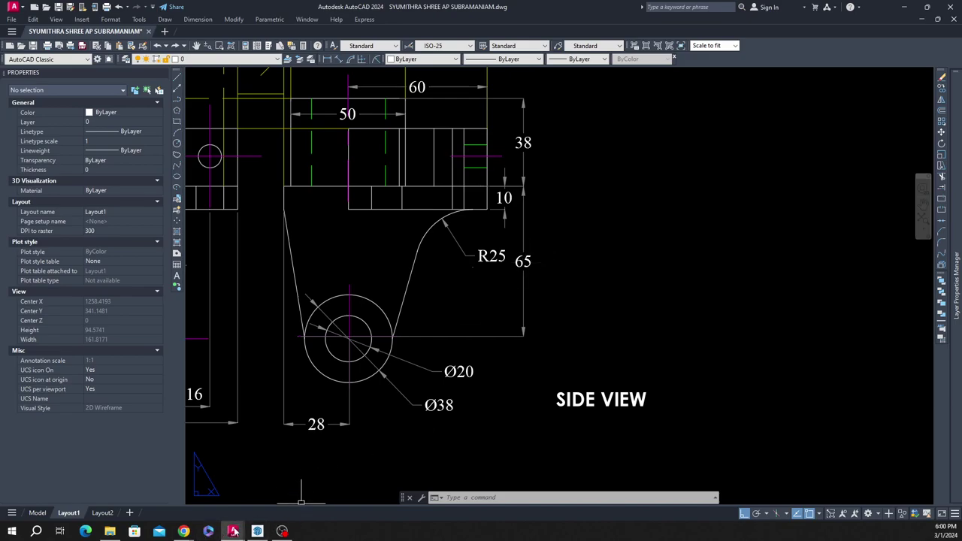
mouse_move(233, 531)
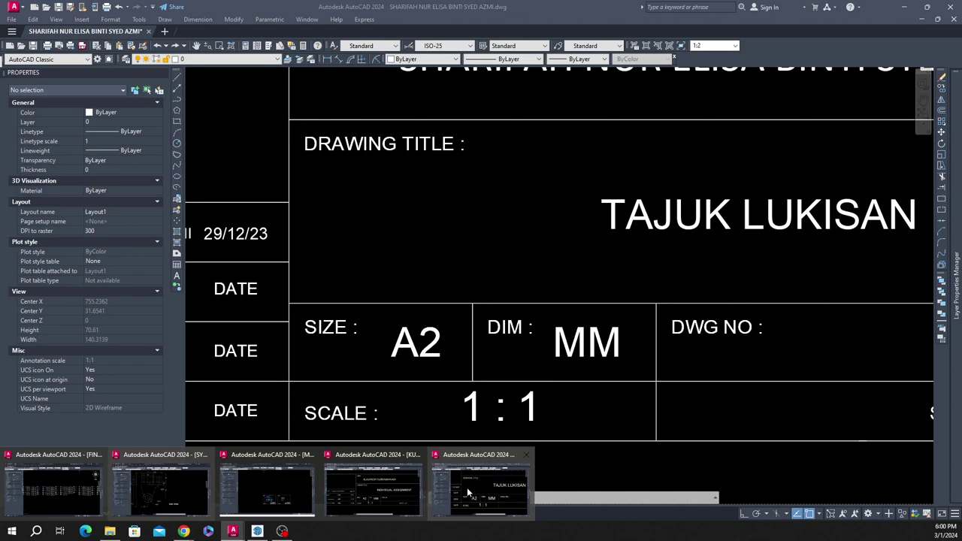
Step: Switch to the other open drawing and show its model space
left_click(481, 489)
scroll(442, 168, "up", 4)
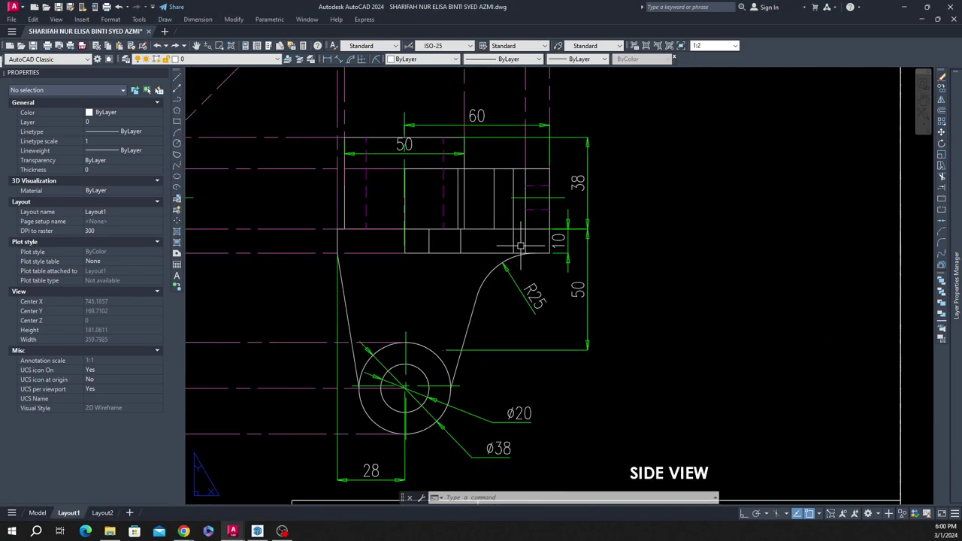
scroll(421, 304, "down", 4)
scroll(497, 345, "up", 2)
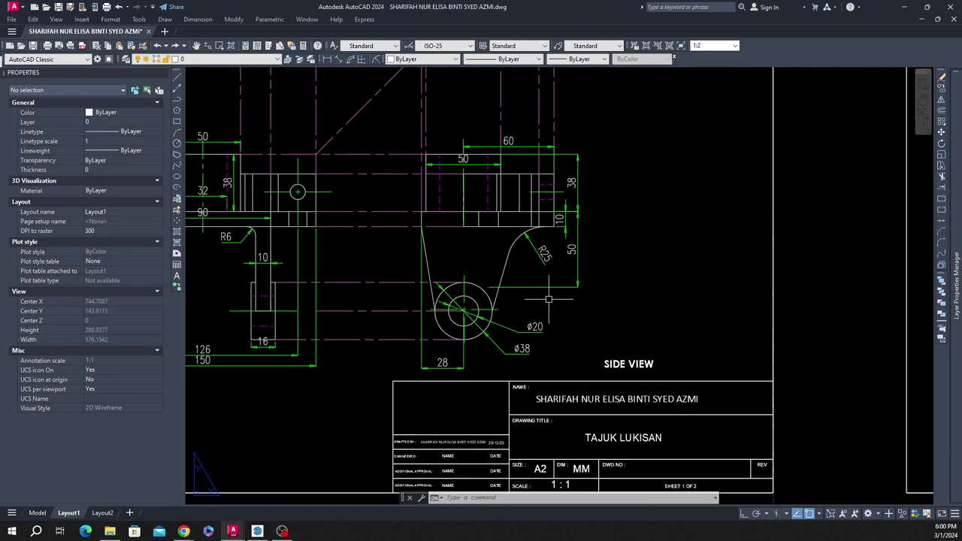
left_click(36, 513)
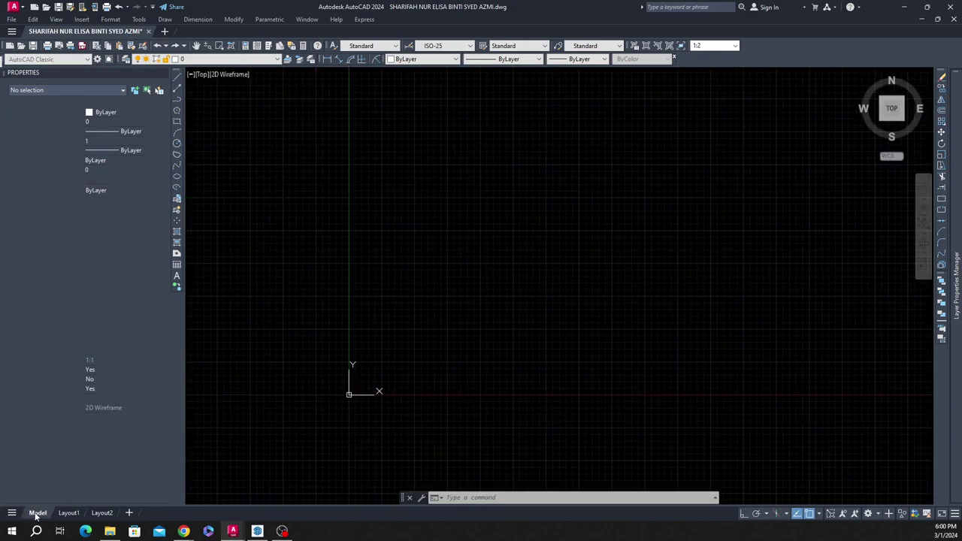
scroll(420, 375, "up", 2)
scroll(421, 375, "up", 4)
scroll(530, 333, "up", 6)
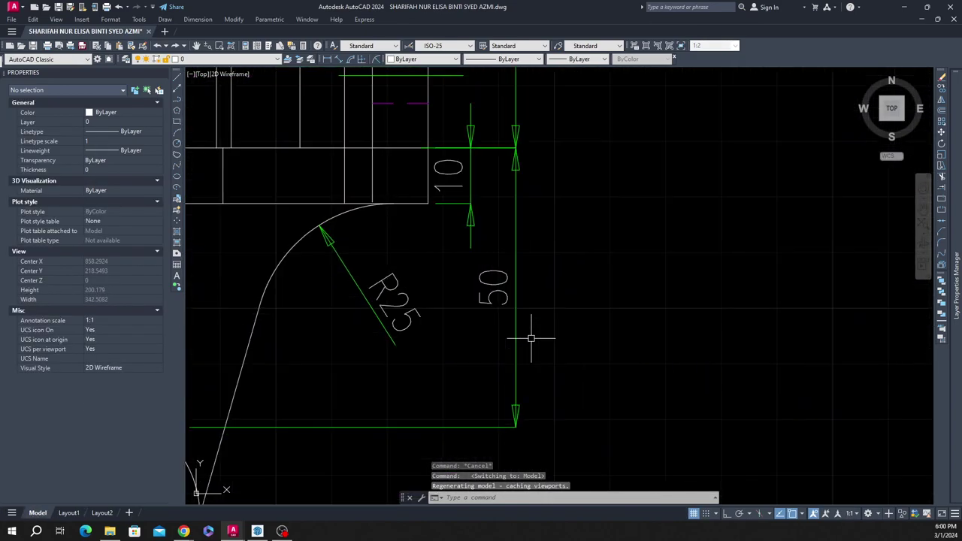
scroll(568, 218, "down", 2)
Step: Drag the side view's 50 vertical dimension grip down until it reads 65
left_click(590, 364)
left_click(590, 321)
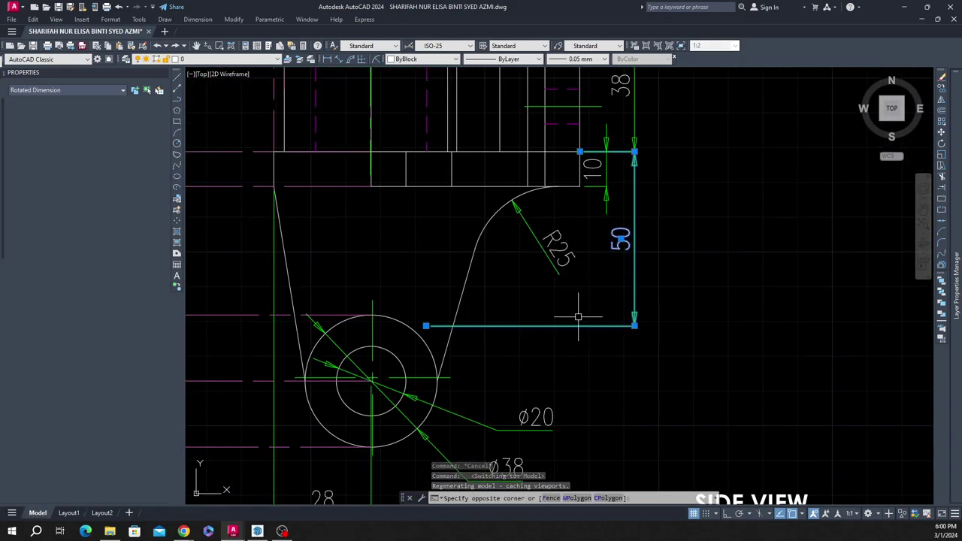
left_click(426, 325)
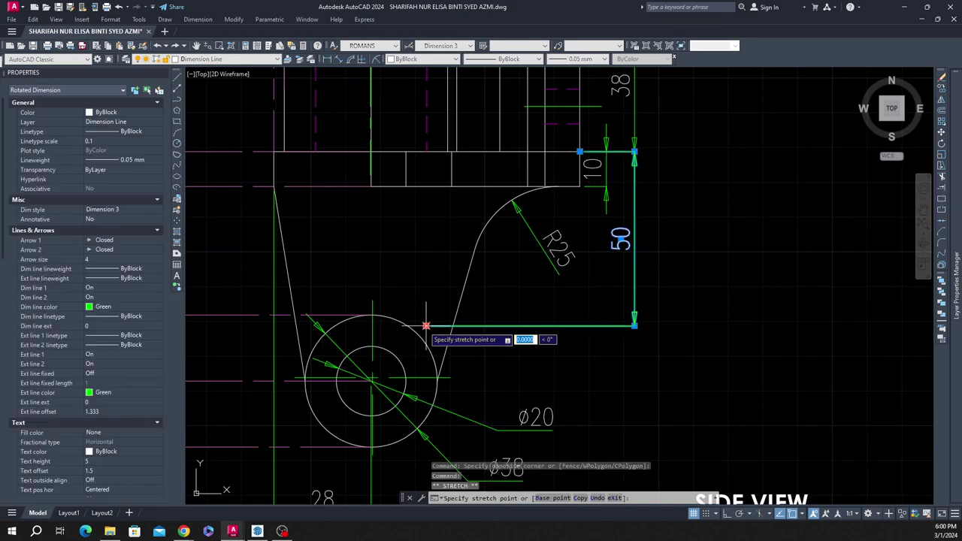
left_click(449, 377)
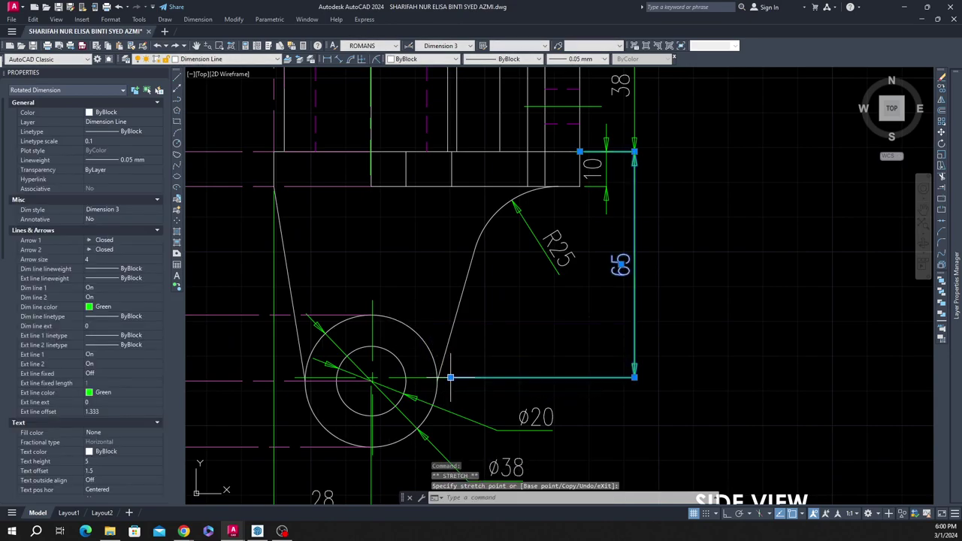
key("Escape")
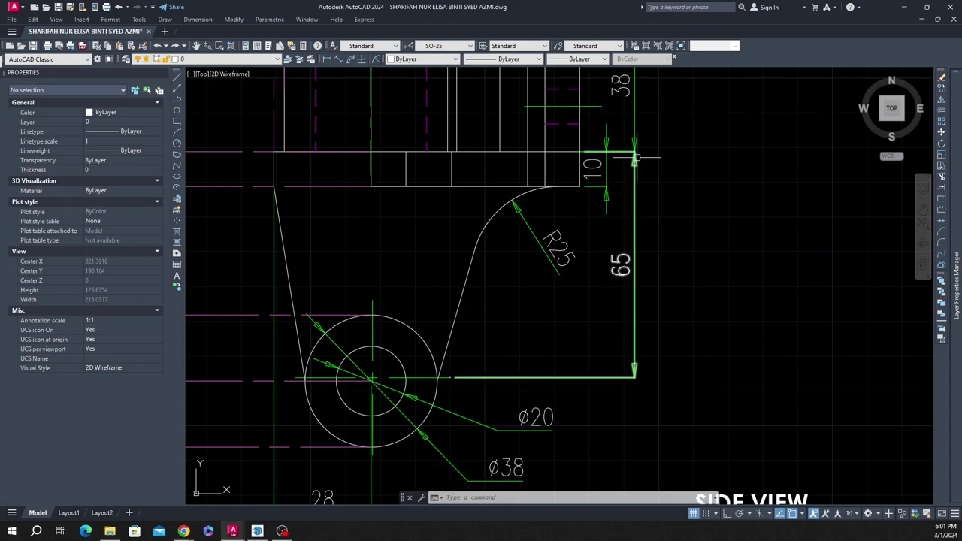
Step: Zoom out to see all three views and turn off the background grid
scroll(741, 272, "down", 3)
scroll(711, 243, "down", 2)
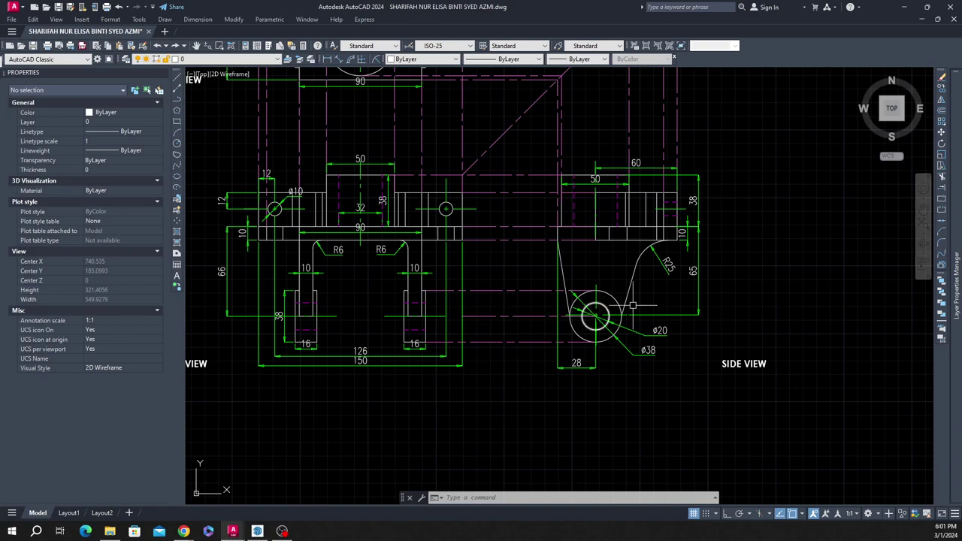
scroll(624, 334, "down", 2)
scroll(616, 315, "down", 2)
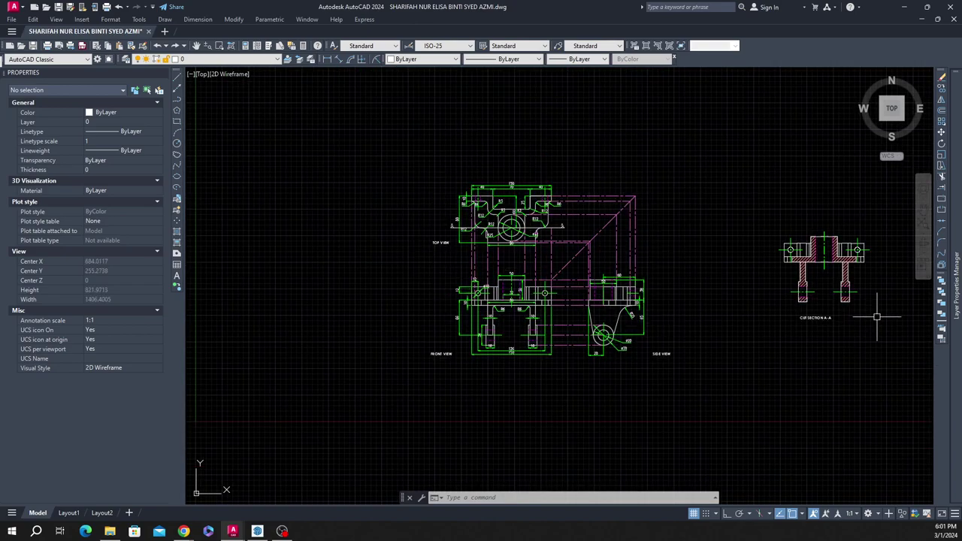
scroll(691, 328, "up", 2)
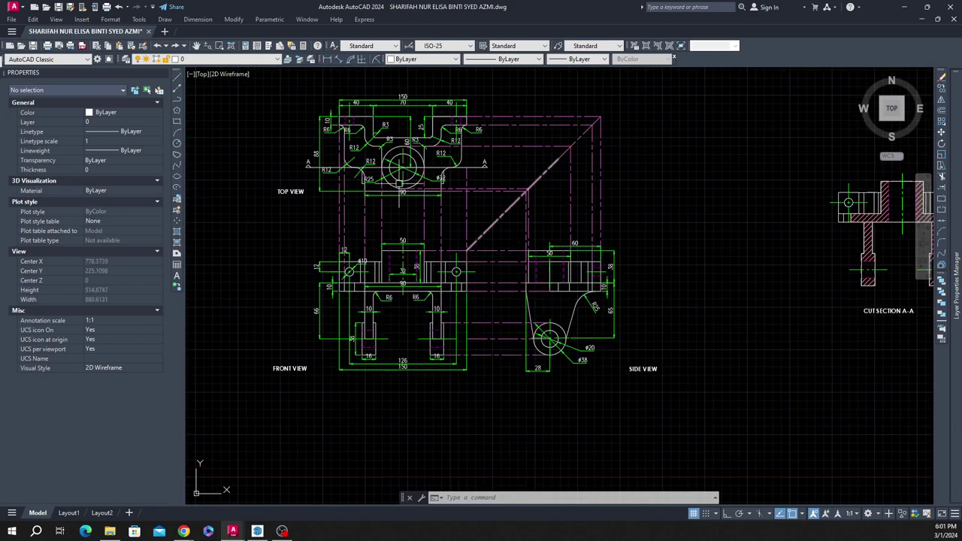
scroll(648, 278, "down", 3)
scroll(563, 190, "up", 3)
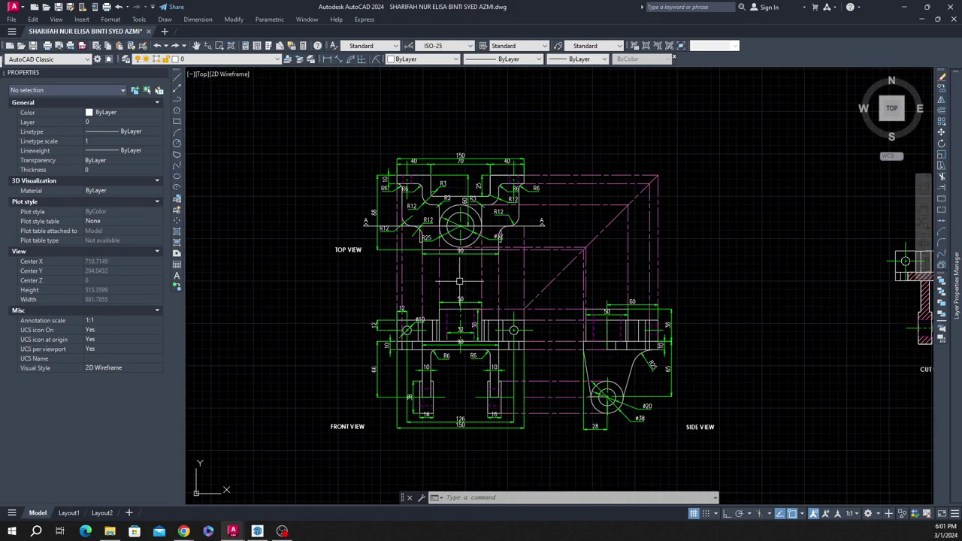
left_click(694, 513)
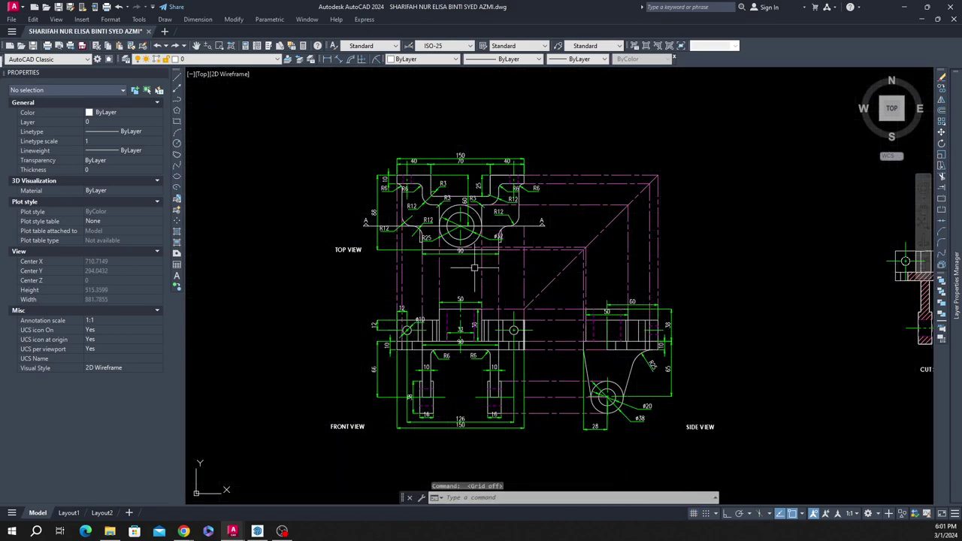
Step: Window-select the top view's vertical 88 dimension
scroll(378, 223, "up", 4)
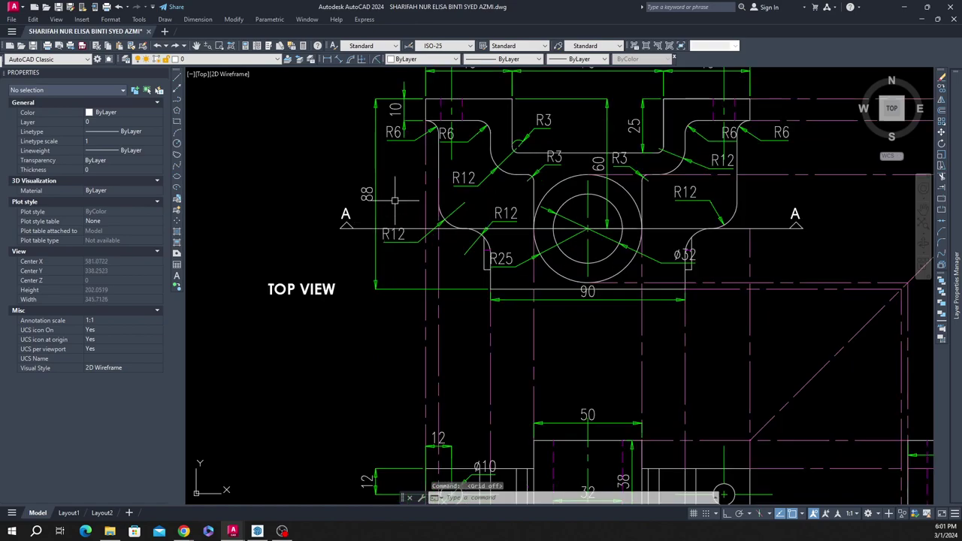
scroll(399, 197, "down", 4)
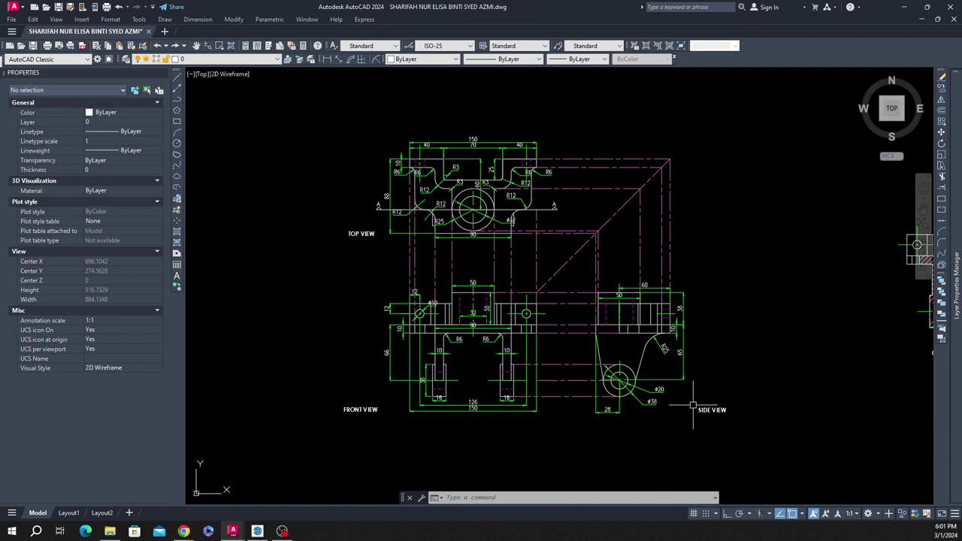
scroll(376, 191, "up", 2)
left_click(406, 182)
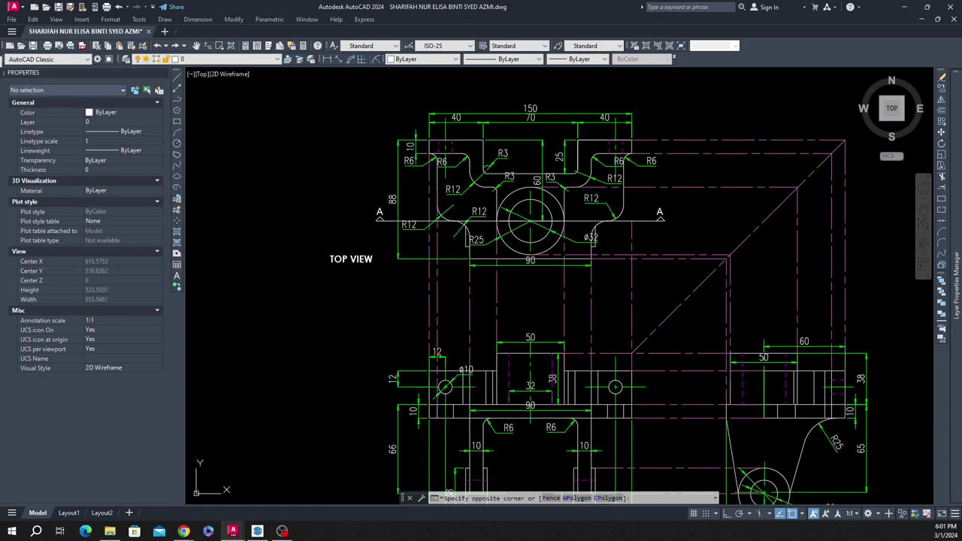
left_click(392, 198)
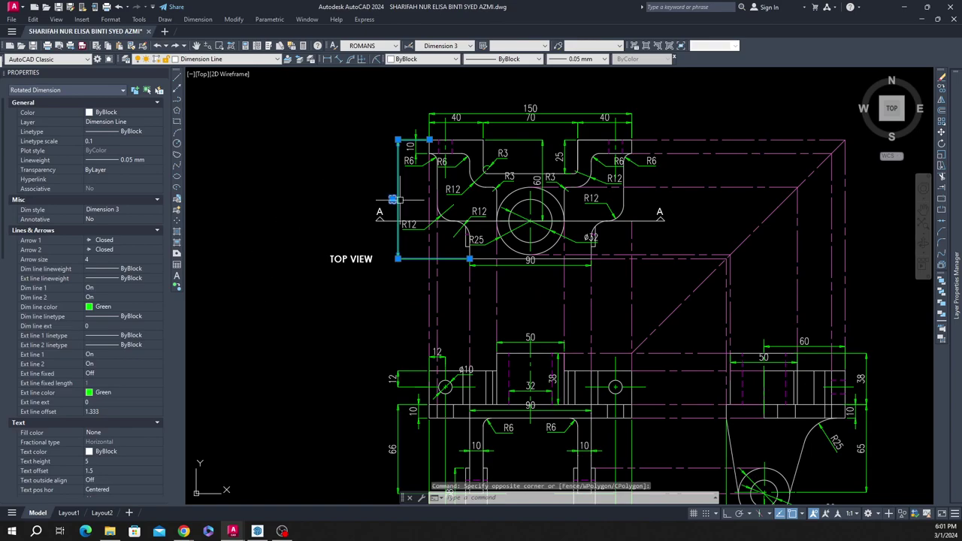
left_click(365, 186)
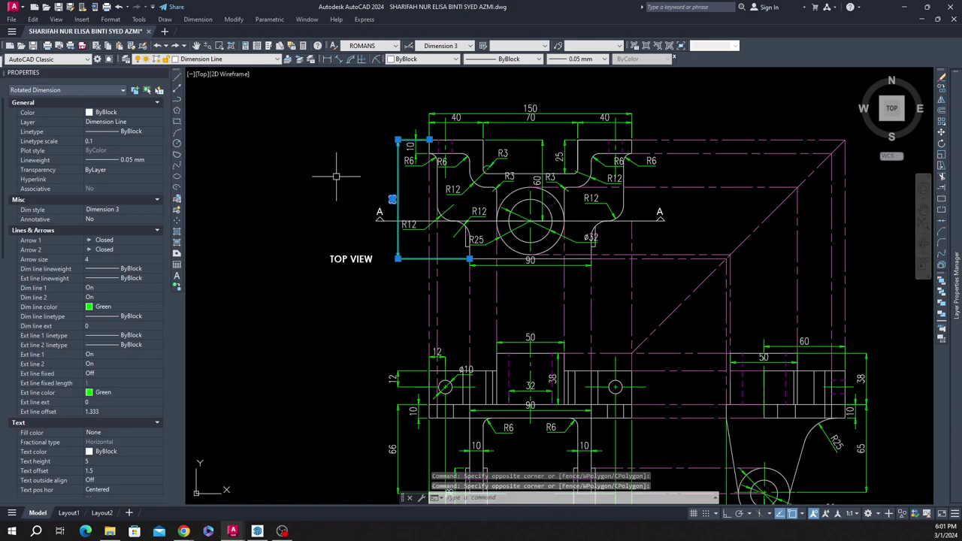
right_click(336, 176)
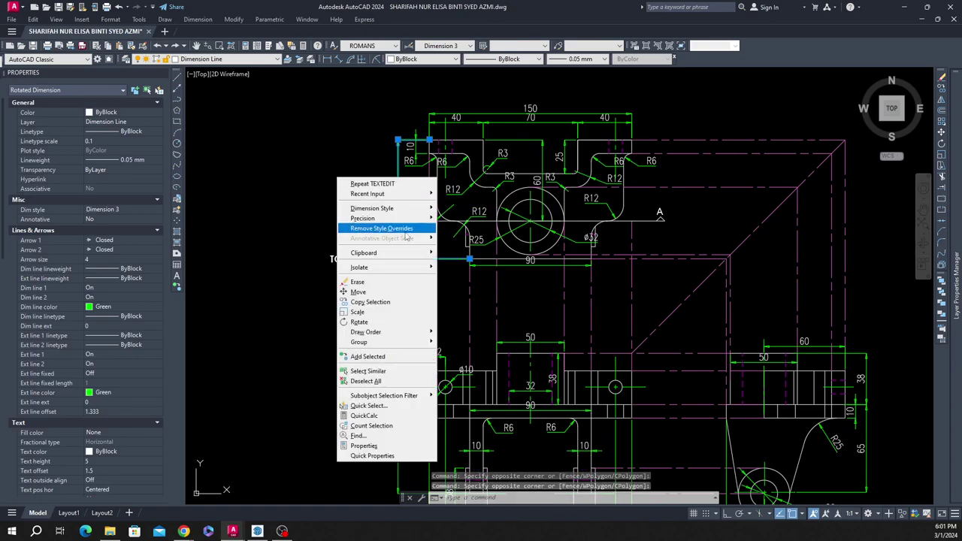
left_click(369, 372)
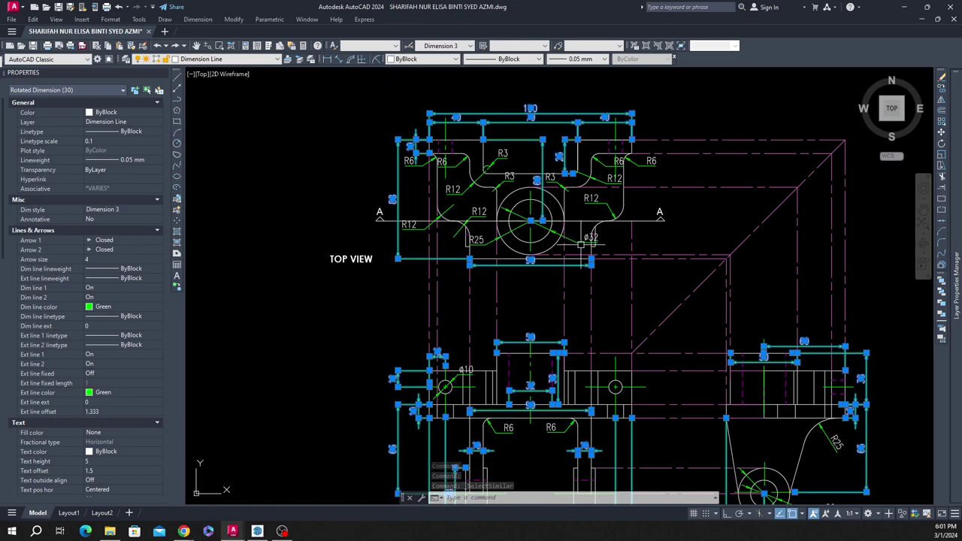
scroll(648, 190, "up", 4)
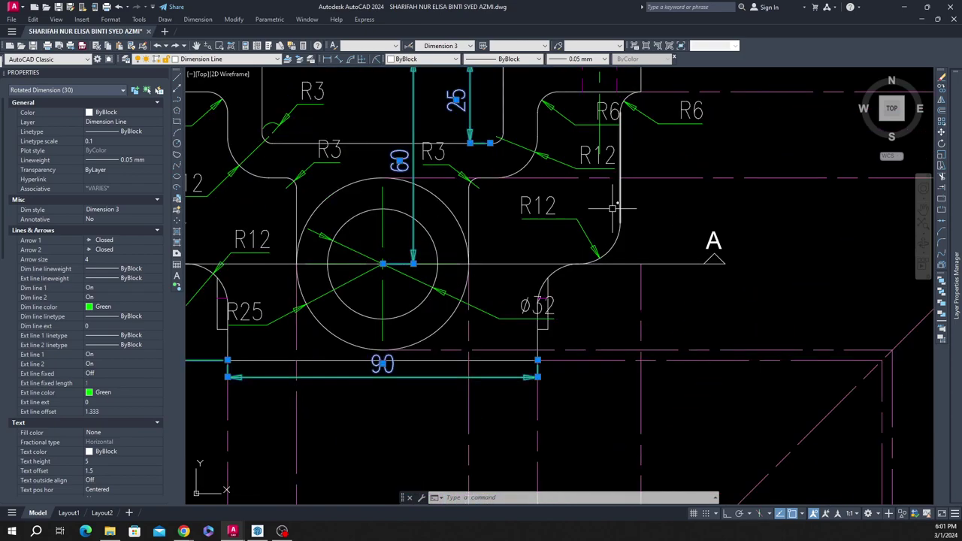
left_click(578, 220)
right_click(584, 222)
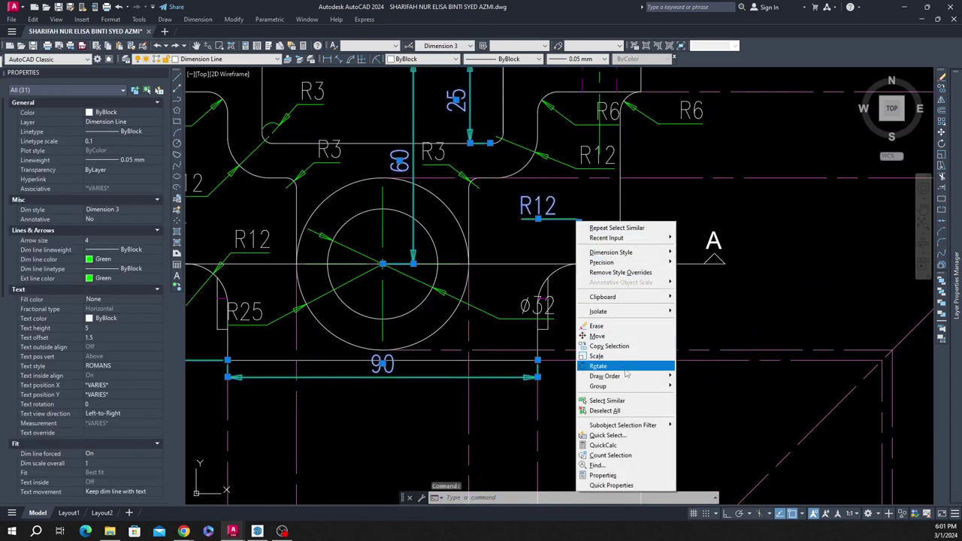
left_click(606, 401)
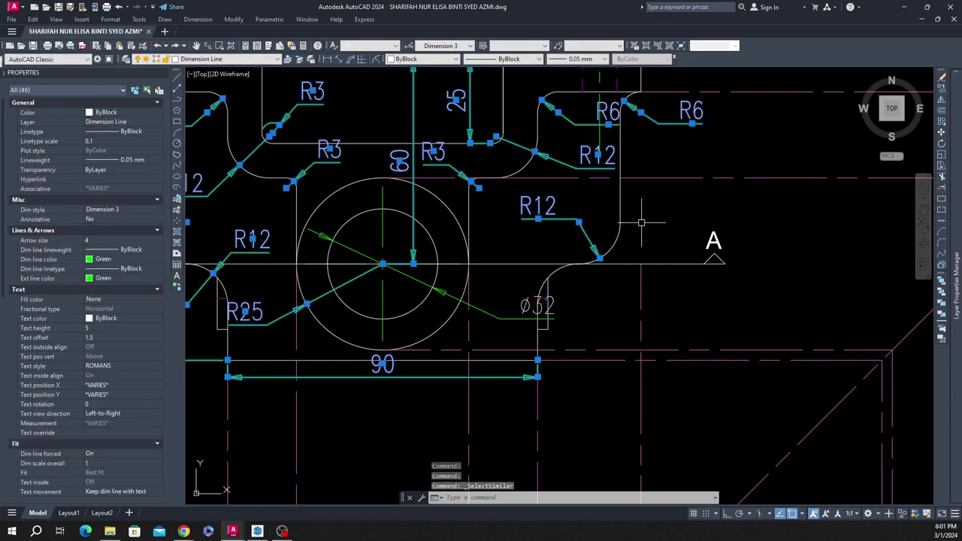
left_click(504, 317)
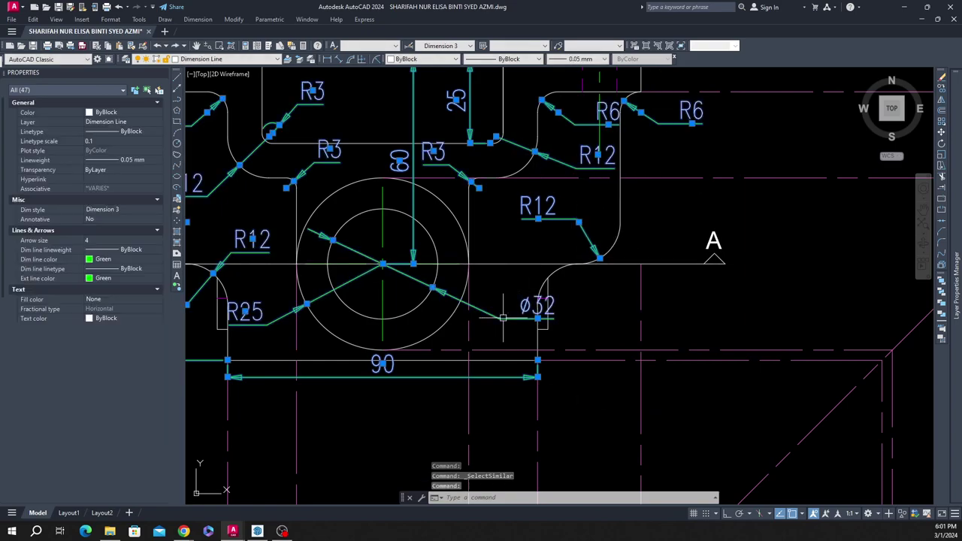
right_click(503, 317)
left_click(552, 234)
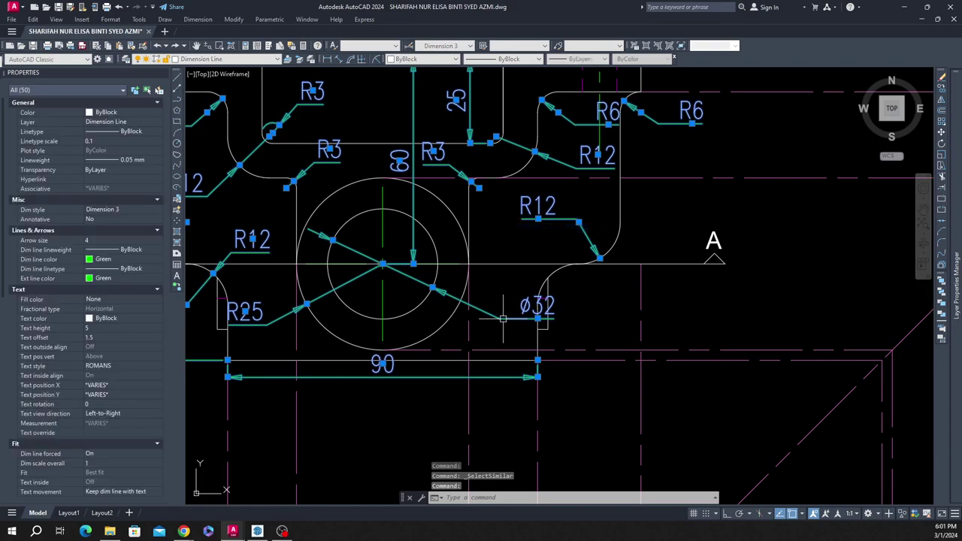
scroll(552, 231, "down", 7)
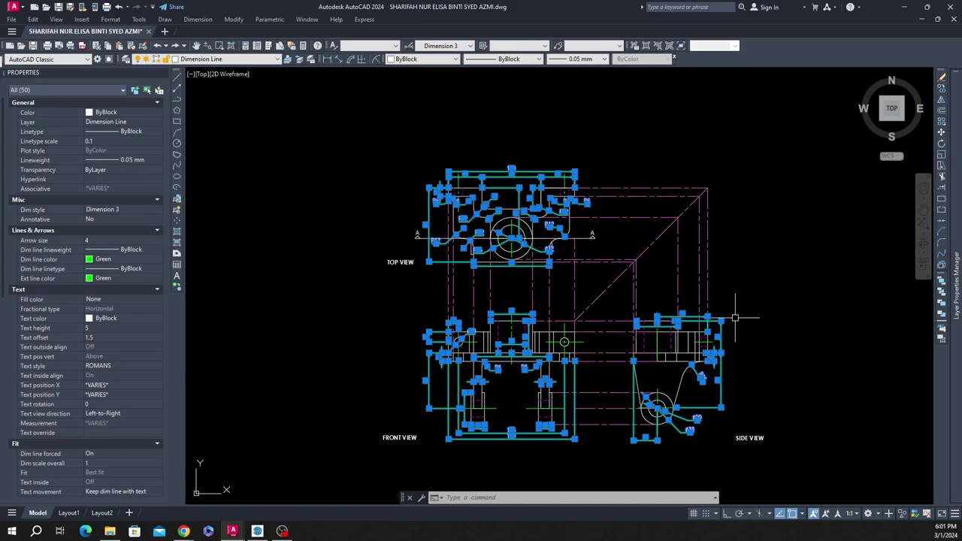
key("Escape")
scroll(702, 189, "up", 3)
scroll(757, 203, "up", 3)
Step: Select all magenta projection guide lines using Select Similar plus a crossing window
scroll(660, 190, "down", 6)
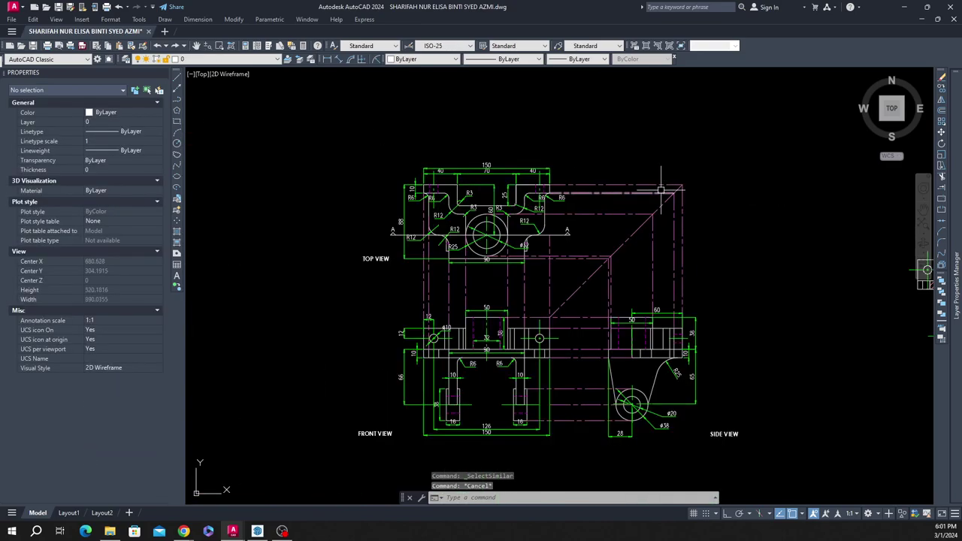
scroll(674, 243, "up", 2)
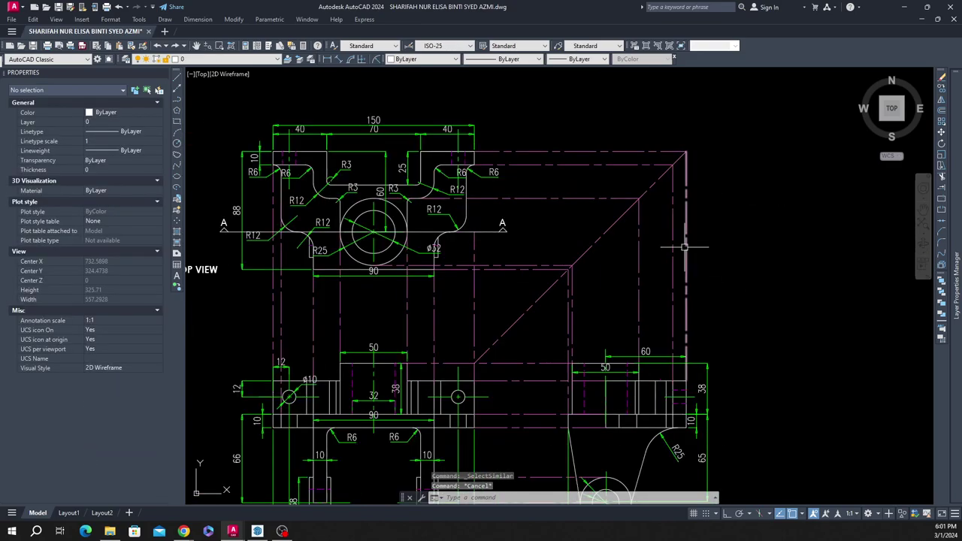
left_click(637, 228)
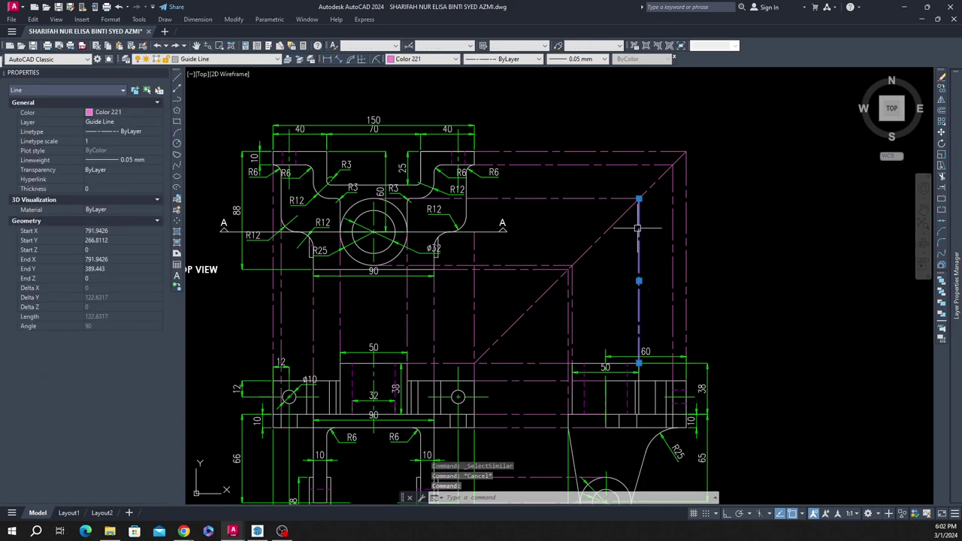
right_click(637, 227)
left_click(665, 378)
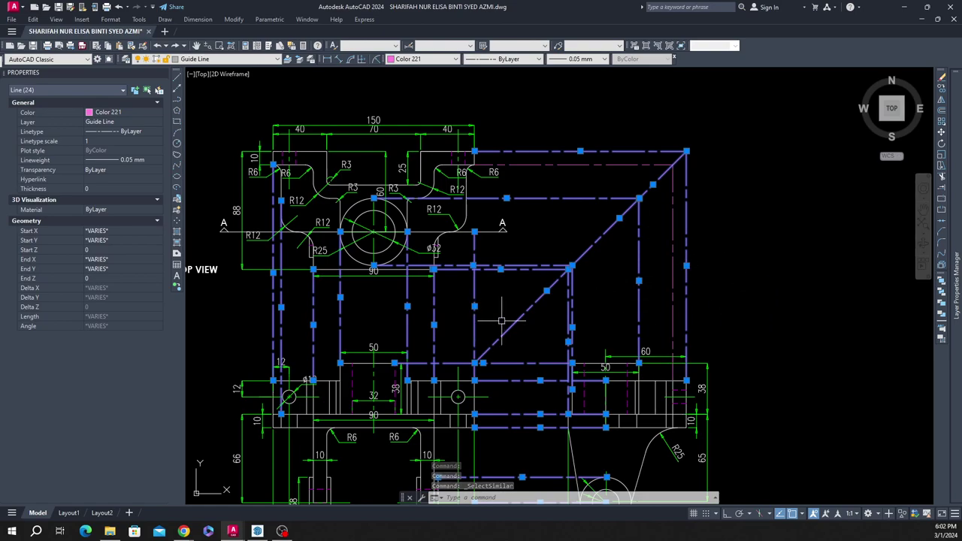
scroll(658, 154, "up", 2)
scroll(656, 162, "up", 2)
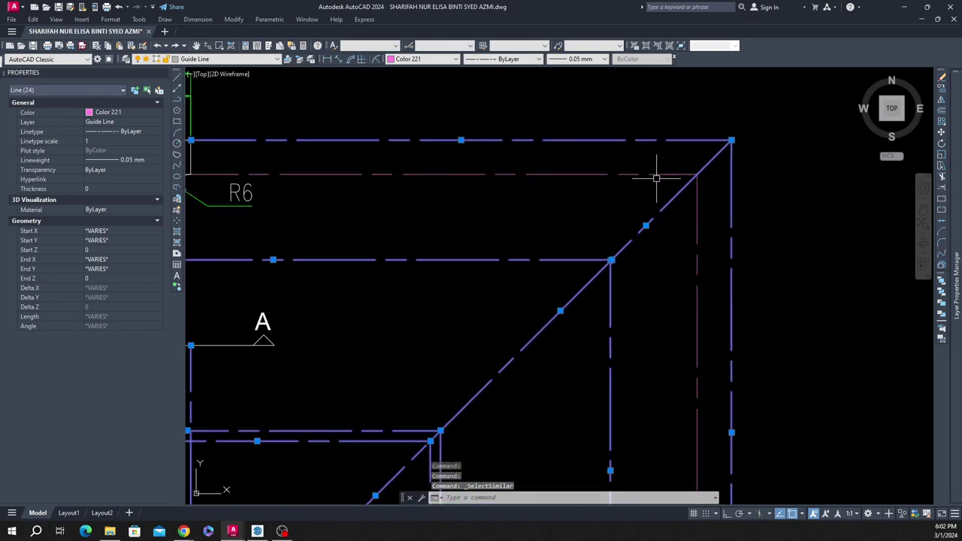
scroll(655, 174, "down", 4)
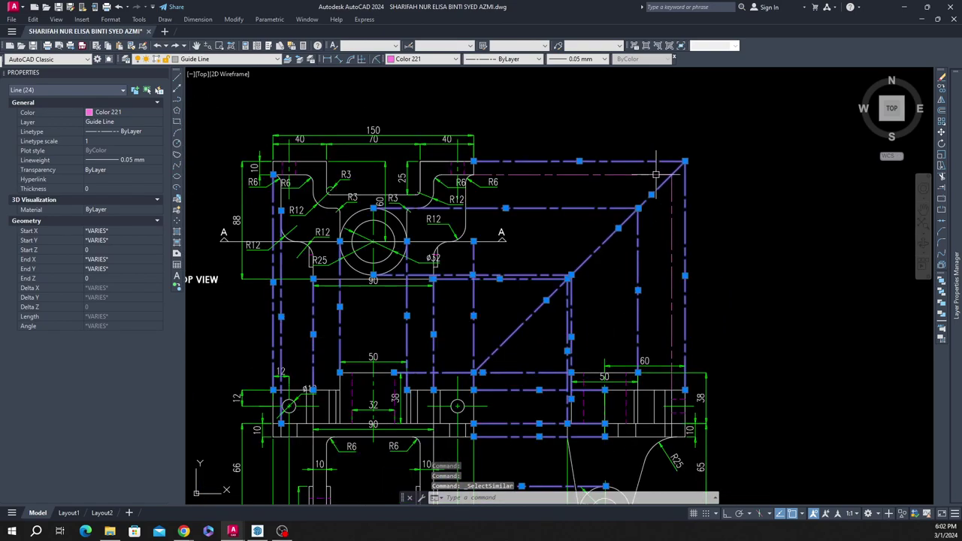
left_click(678, 217)
left_click(623, 174)
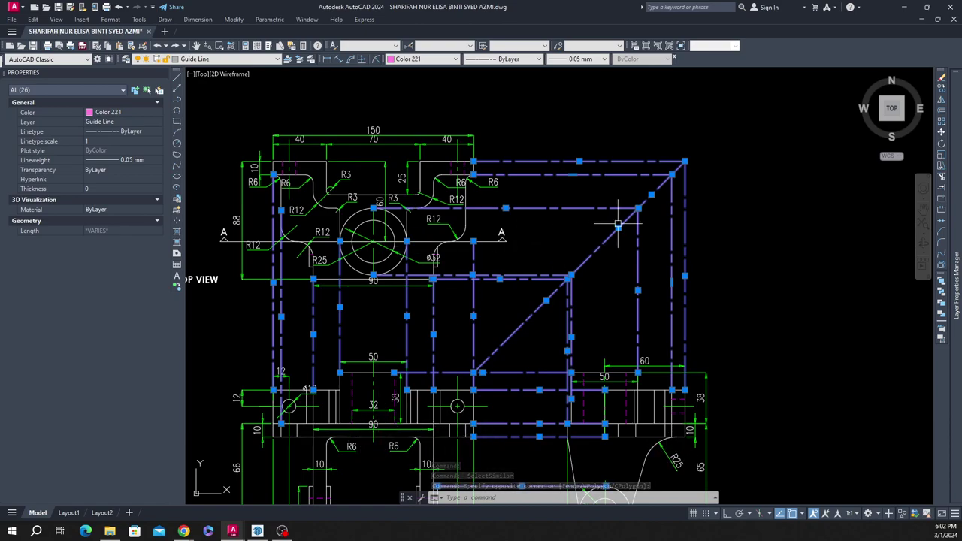
Step: Change the selected guide lines' colour to Red and deselect them
scroll(288, 172, "up", 5)
scroll(288, 173, "down", 5)
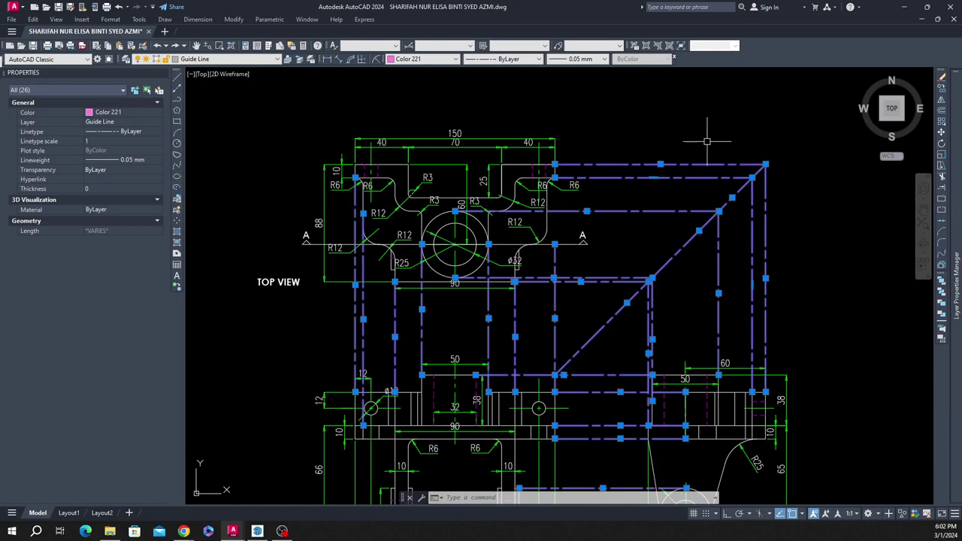
scroll(513, 178, "up", 5)
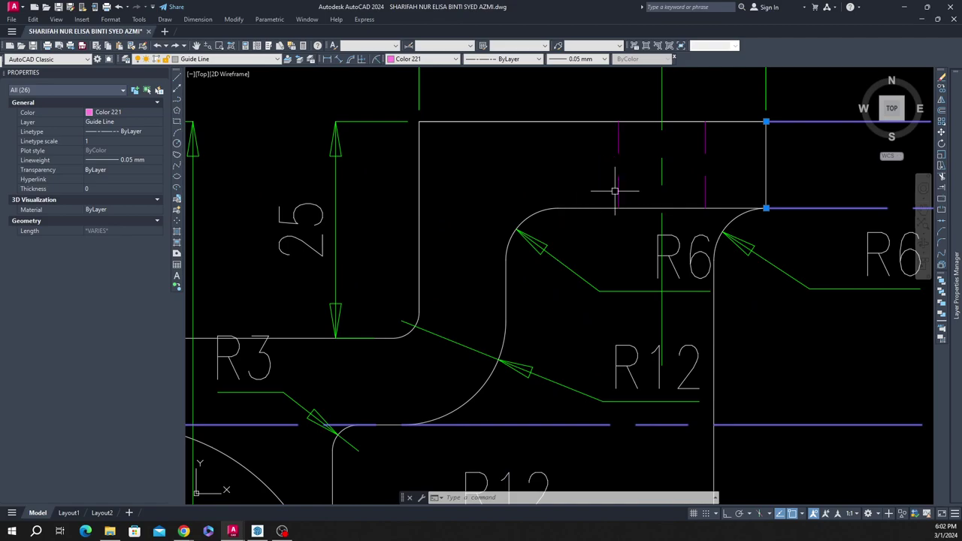
scroll(612, 191, "down", 4)
scroll(701, 194, "down", 3)
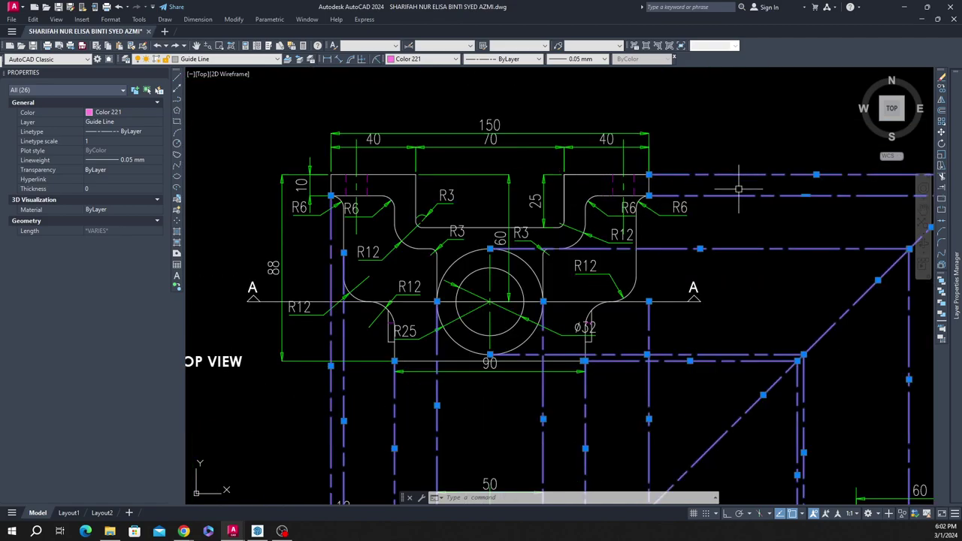
scroll(573, 198, "down", 3)
scroll(662, 191, "down", 2)
scroll(761, 276, "up", 3)
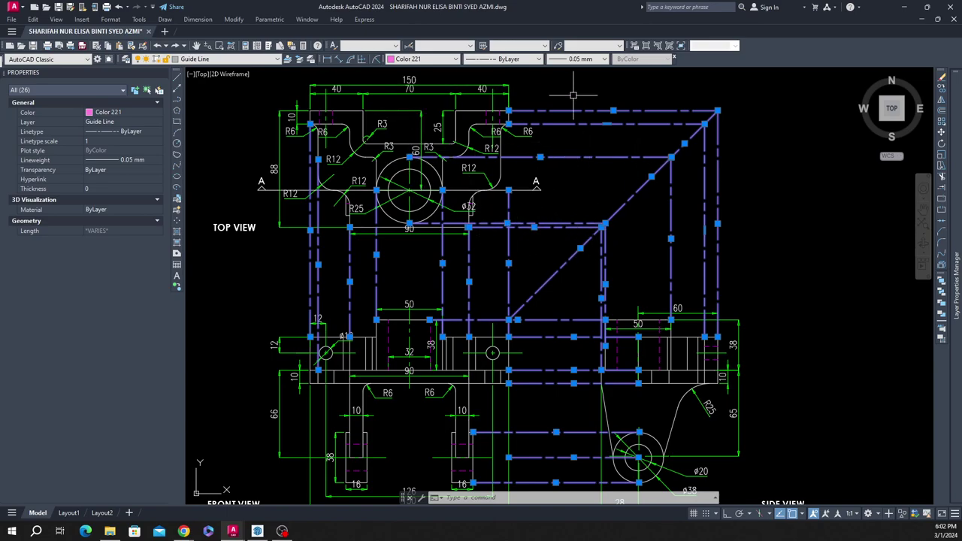
left_click(425, 60)
left_click(409, 82)
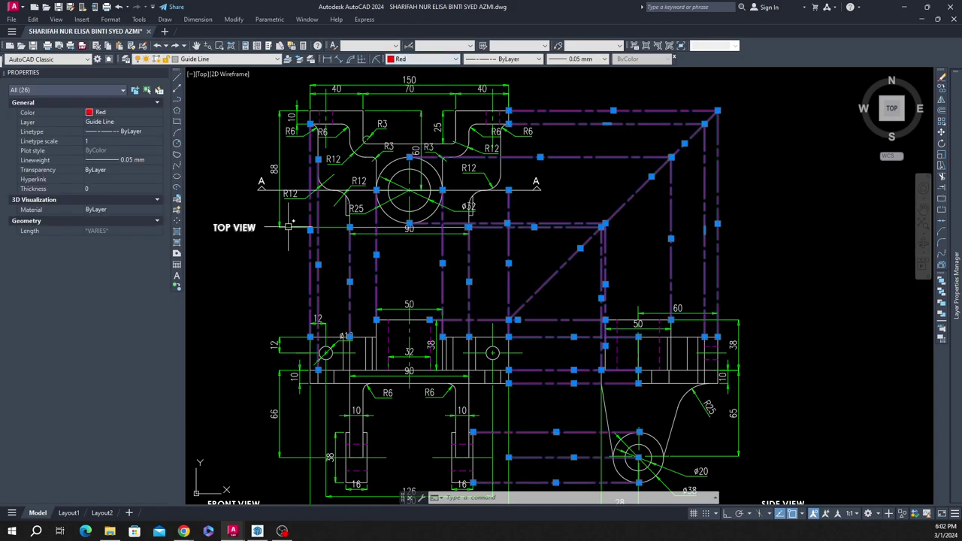
key("Escape")
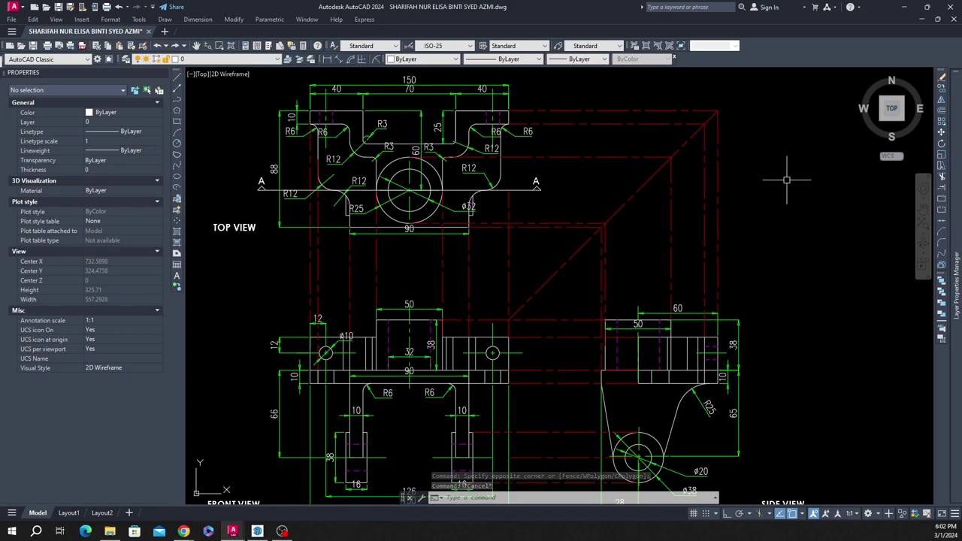
Step: Drag the docked Dimension toolbar out so it floats over the drawing
scroll(527, 235, "down", 2)
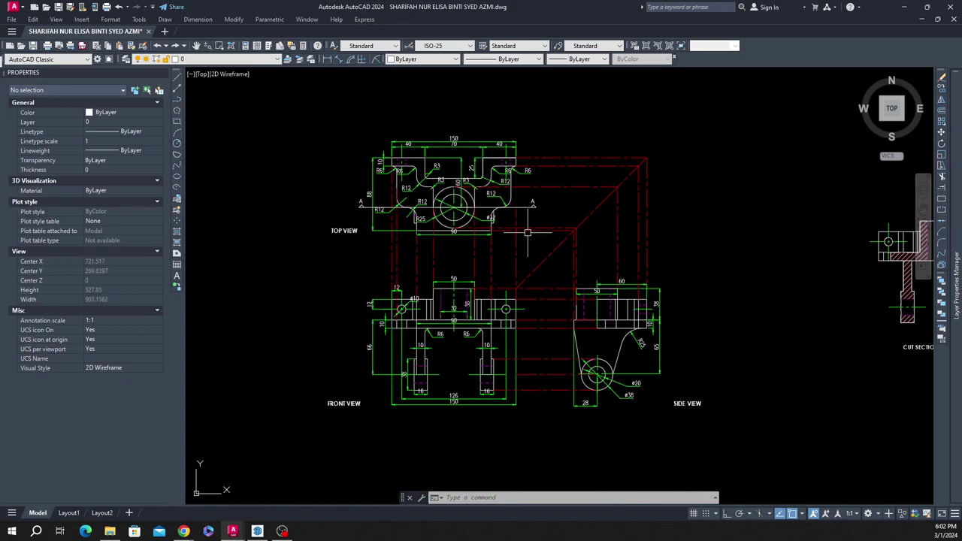
scroll(525, 146, "up", 2)
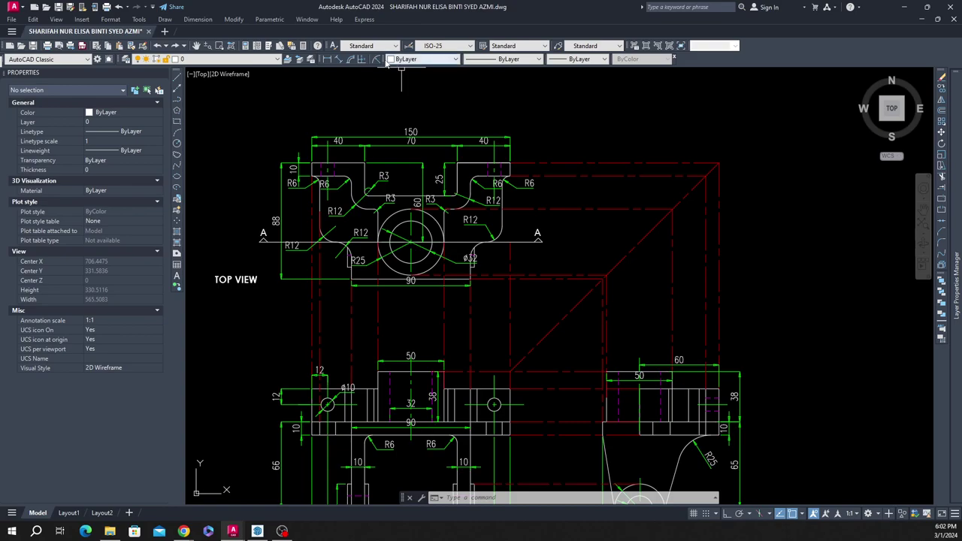
left_click_drag(327, 63, 318, 63)
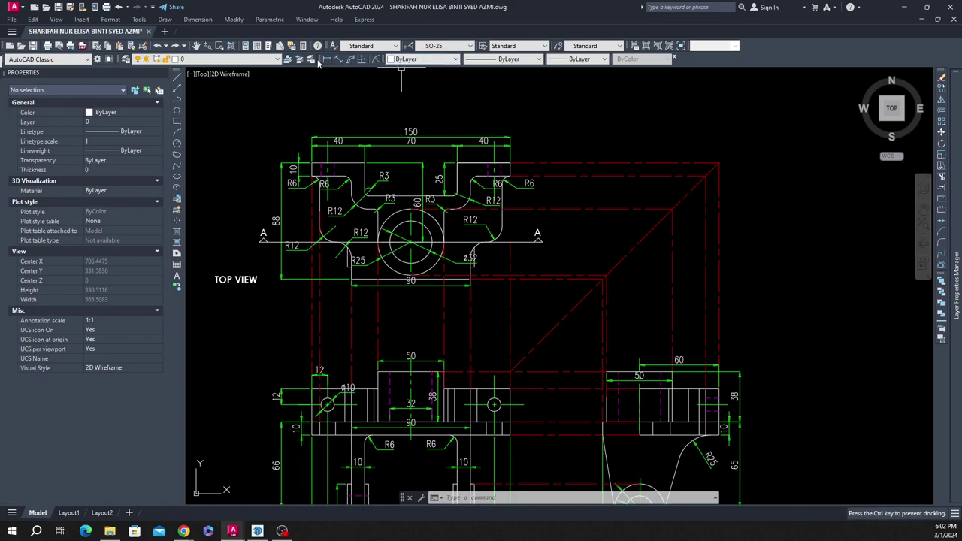
left_click_drag(457, 98, 528, 91)
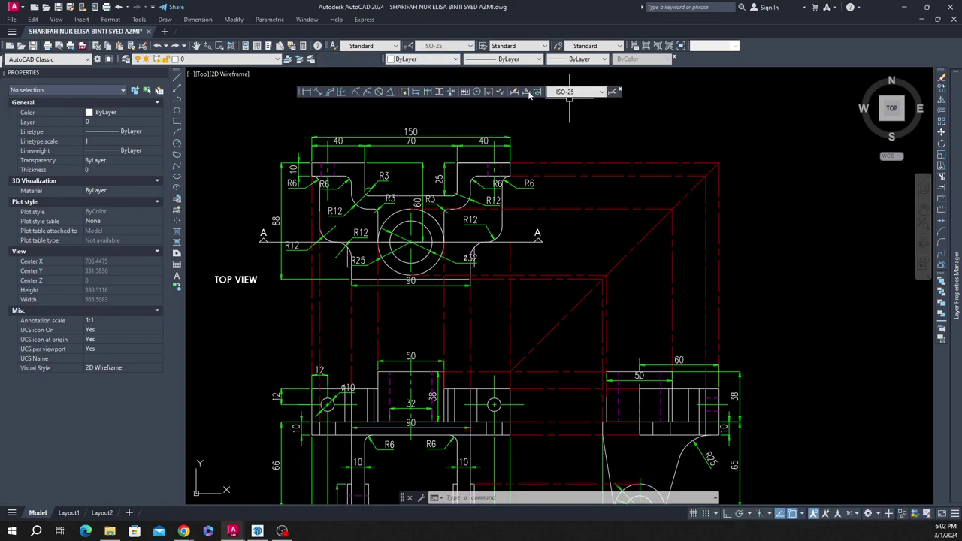
Step: Select the 150 overall dimension to check its style, then deselect it
key("Escape")
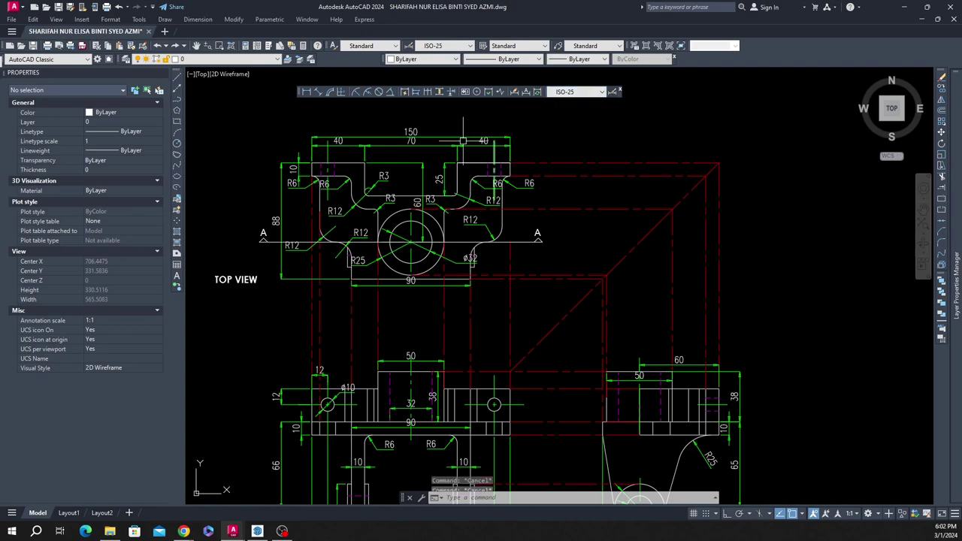
key("Escape")
left_click(461, 136)
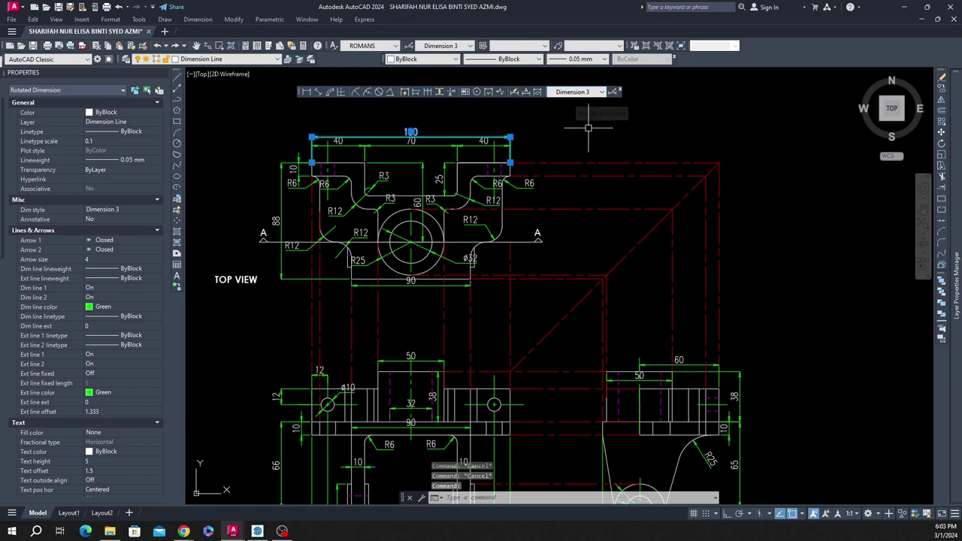
key("Escape")
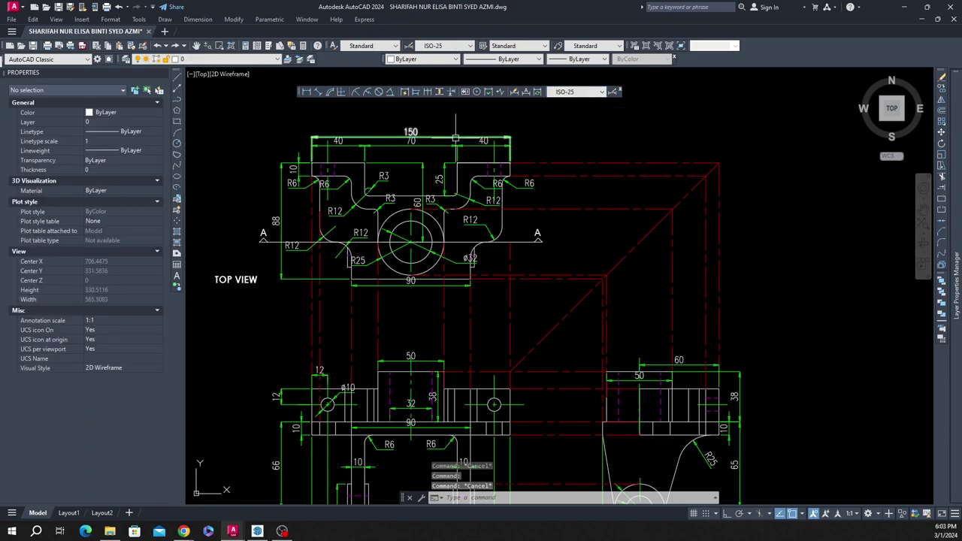
left_click(456, 141)
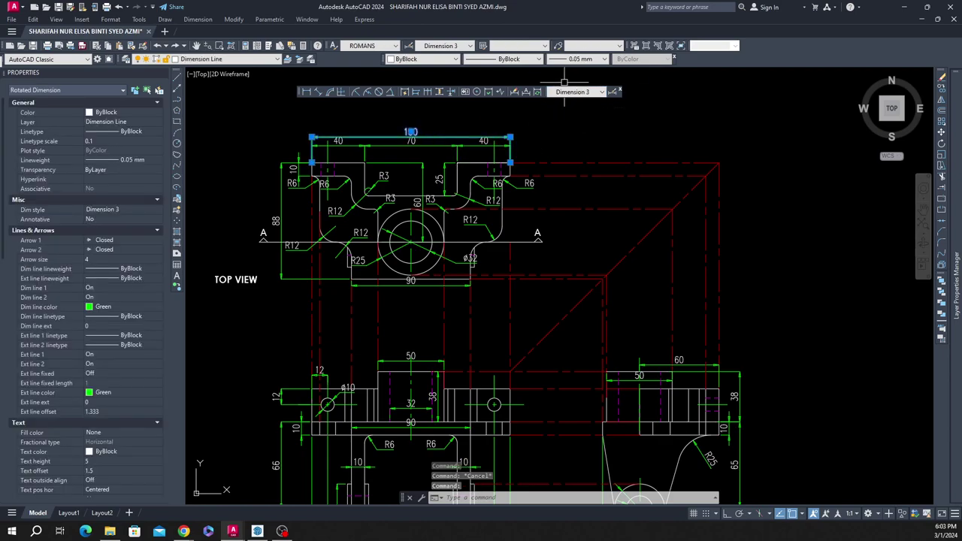
key("Escape")
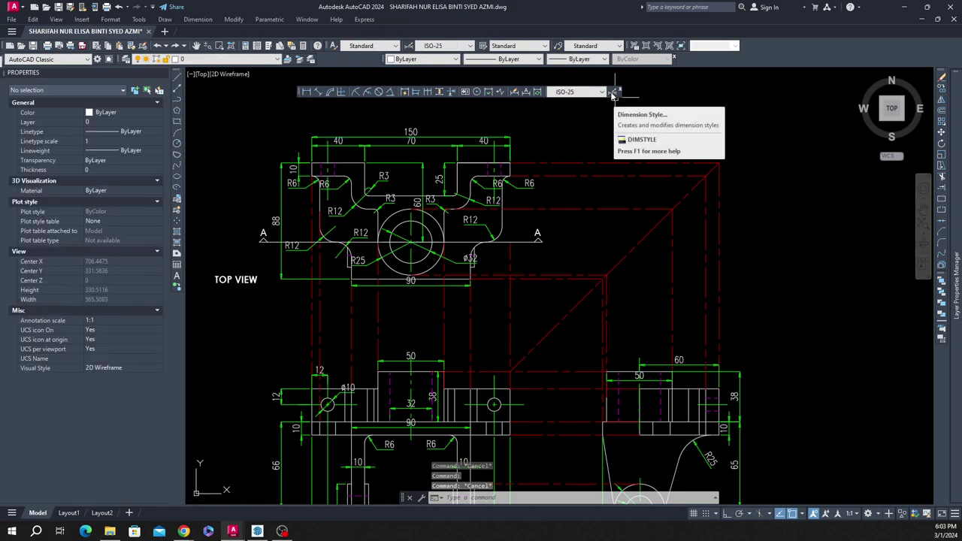
Step: Start modifying the Dimension 3 style on its Lines settings
left_click(612, 94)
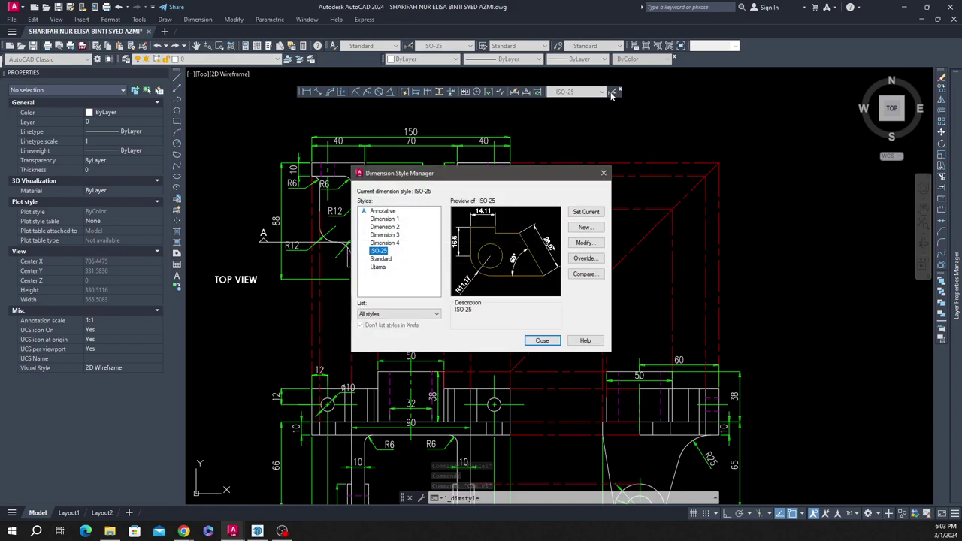
left_click(389, 235)
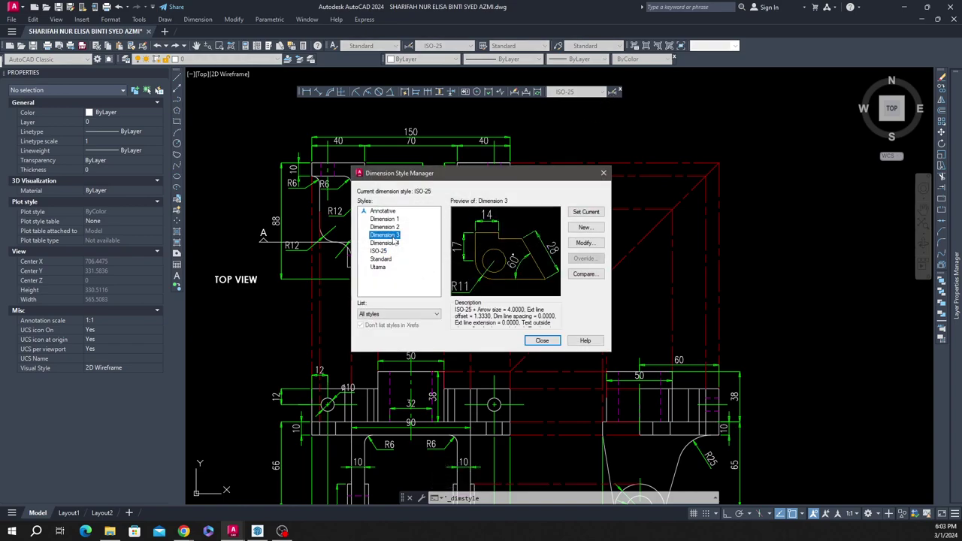
left_click(584, 243)
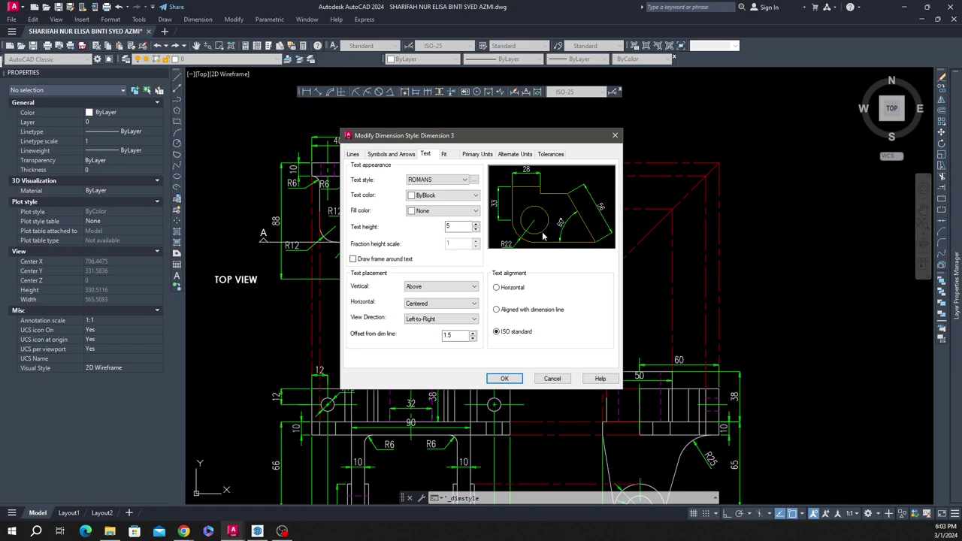
left_click(353, 154)
Step: Set the dimension line colour to grey index 253, after trying yellow and magenta
left_click(438, 175)
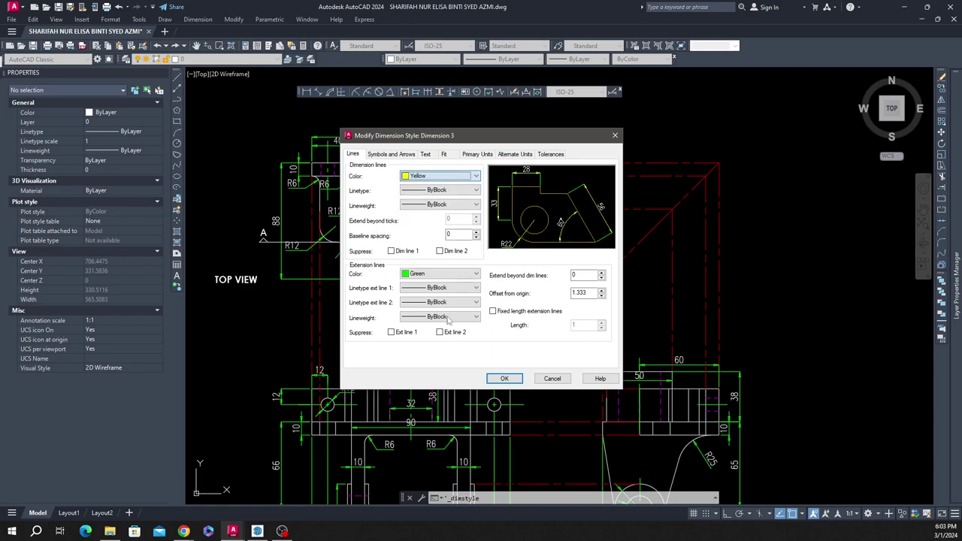
left_click(435, 213)
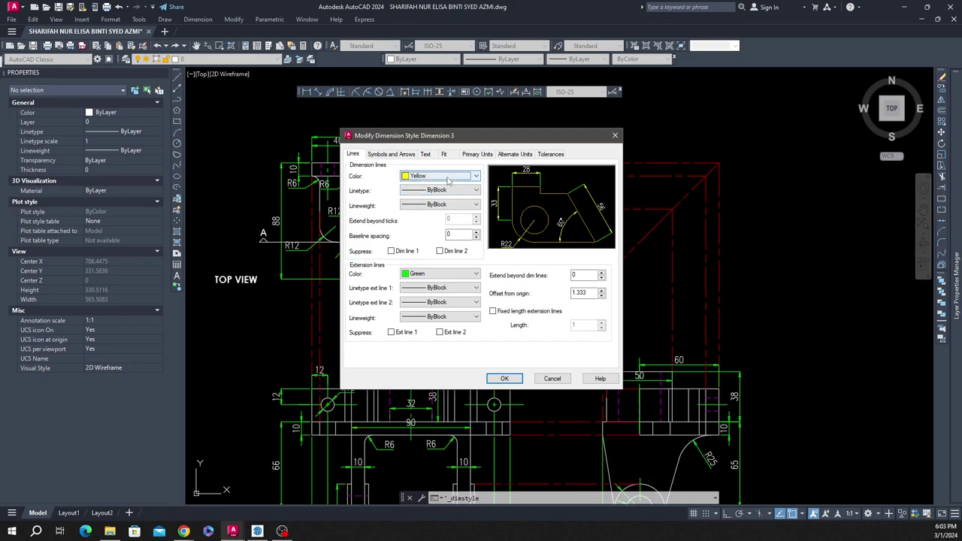
left_click(445, 177)
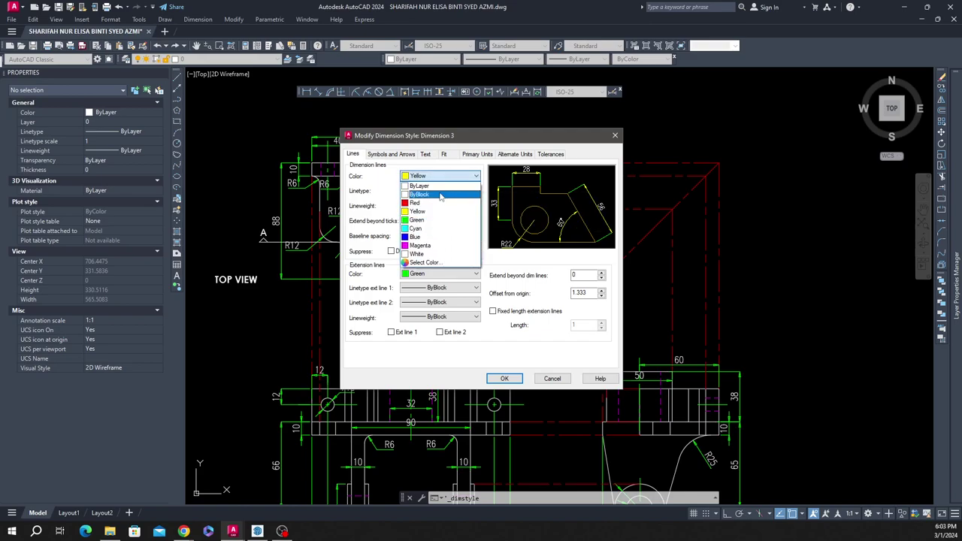
left_click(440, 250)
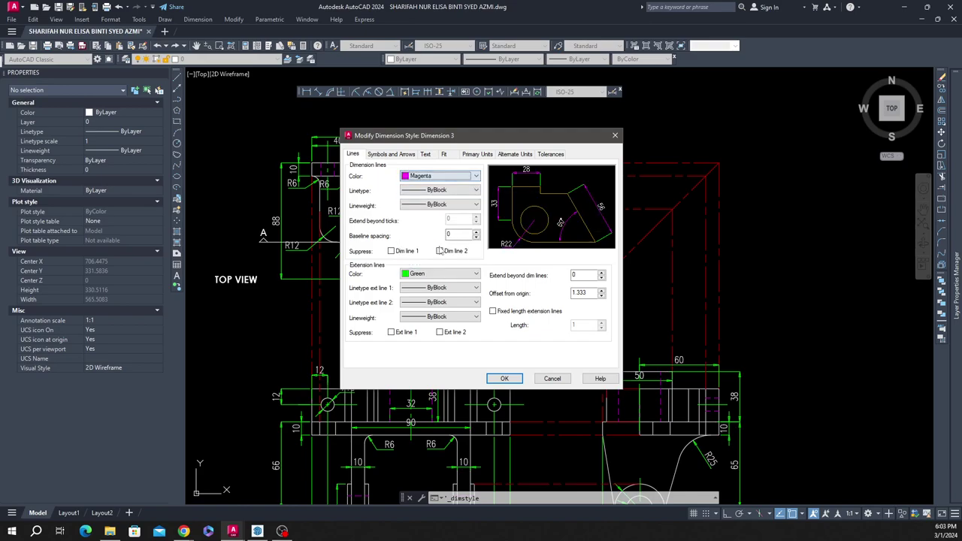
left_click(420, 275)
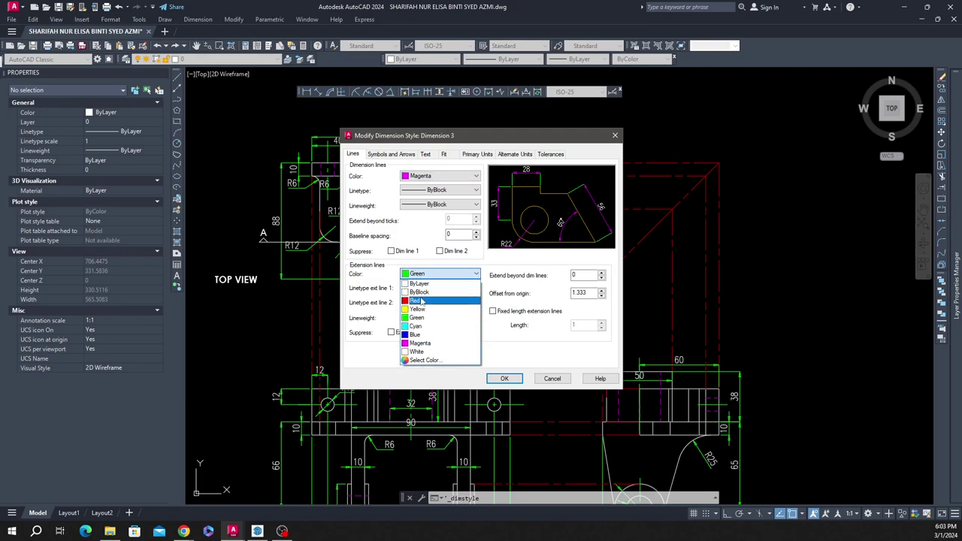
left_click(419, 343)
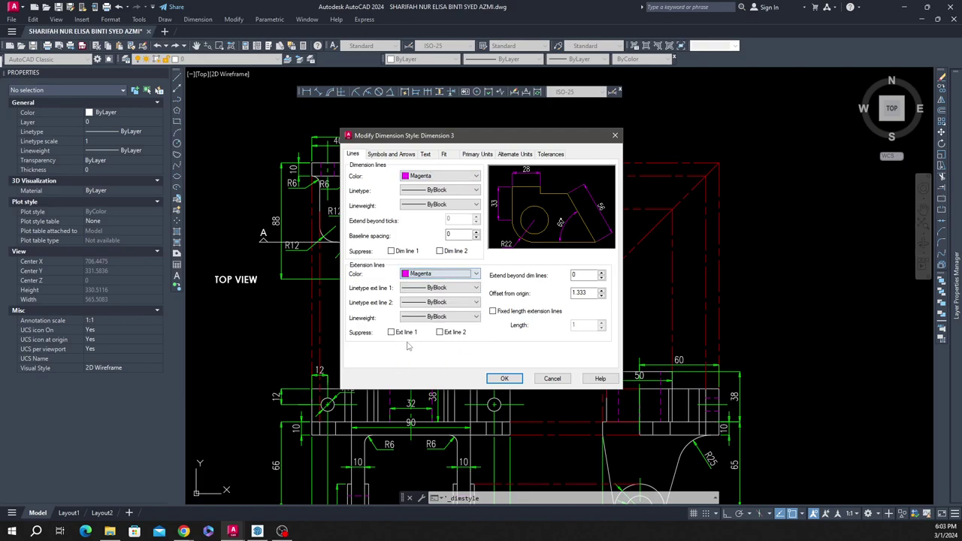
left_click(466, 176)
left_click(435, 263)
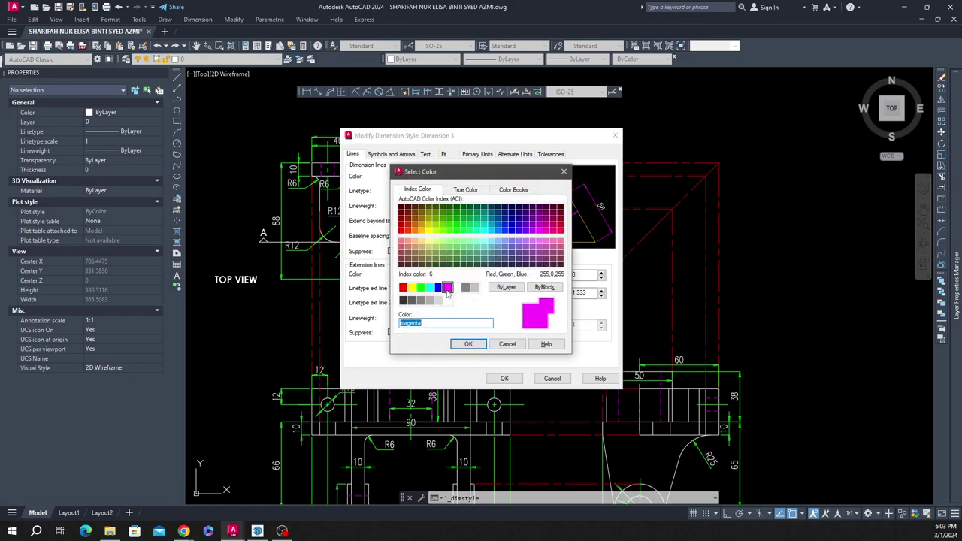
left_click(429, 301)
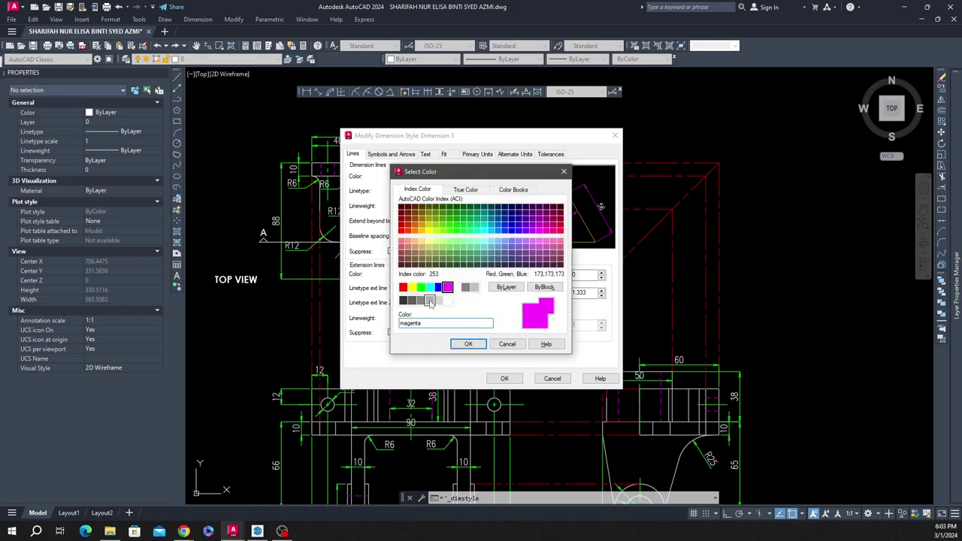
left_click(467, 343)
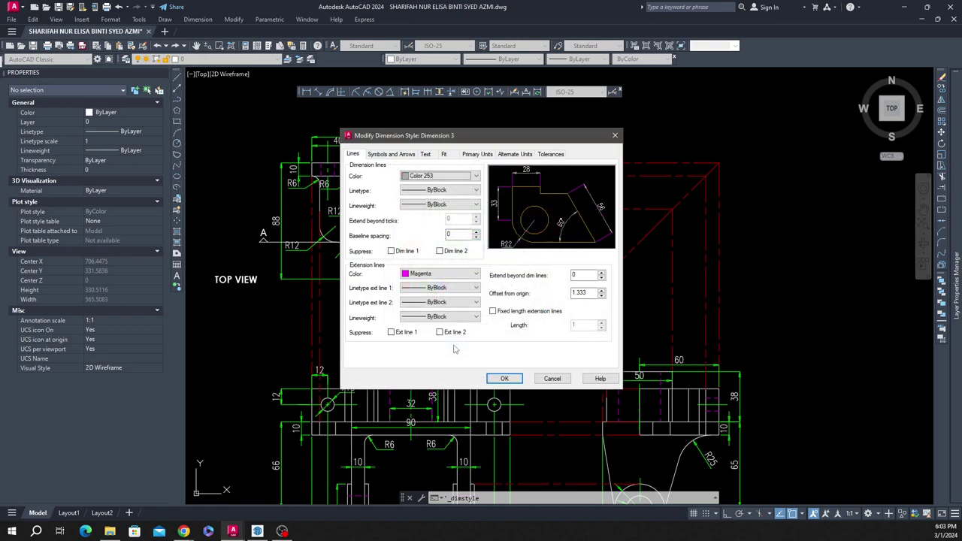
Step: Set the extension line colour to grey index 253 as well
left_click(439, 274)
left_click(424, 360)
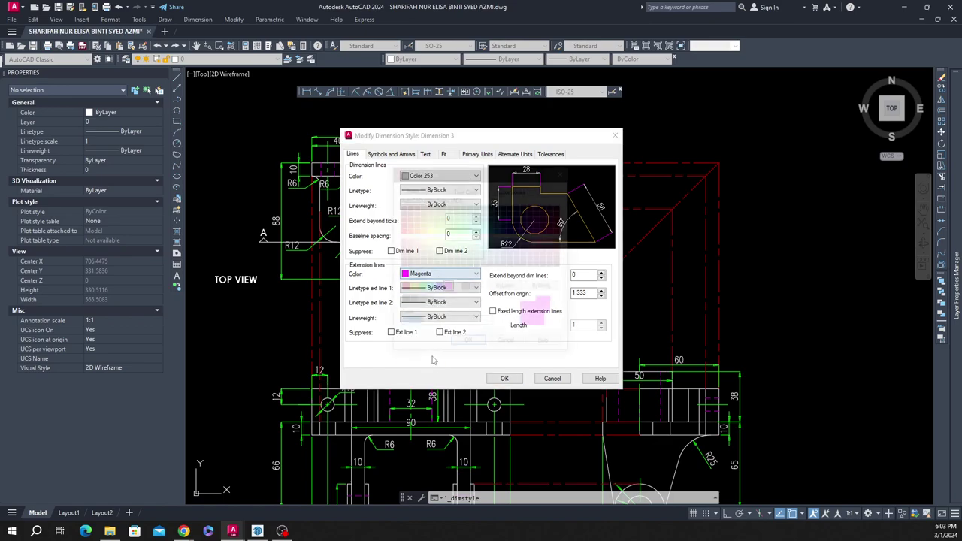
left_click(430, 300)
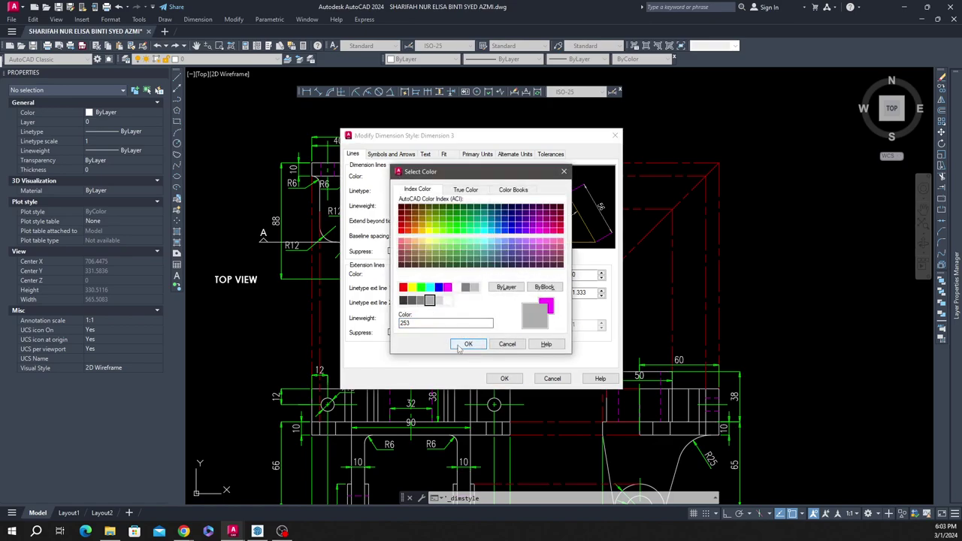
left_click(464, 344)
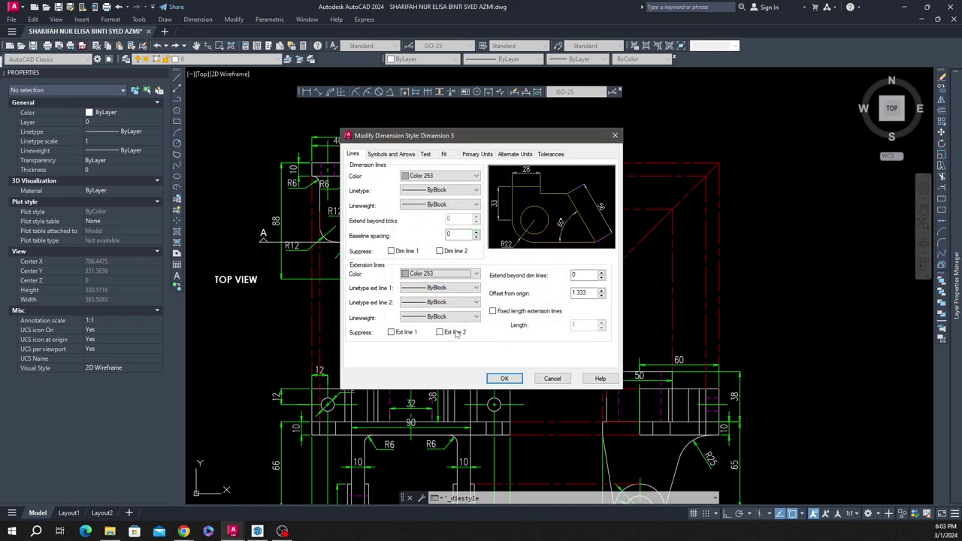
left_click(508, 379)
Step: Set the dimension text colour to Blue
left_click(427, 155)
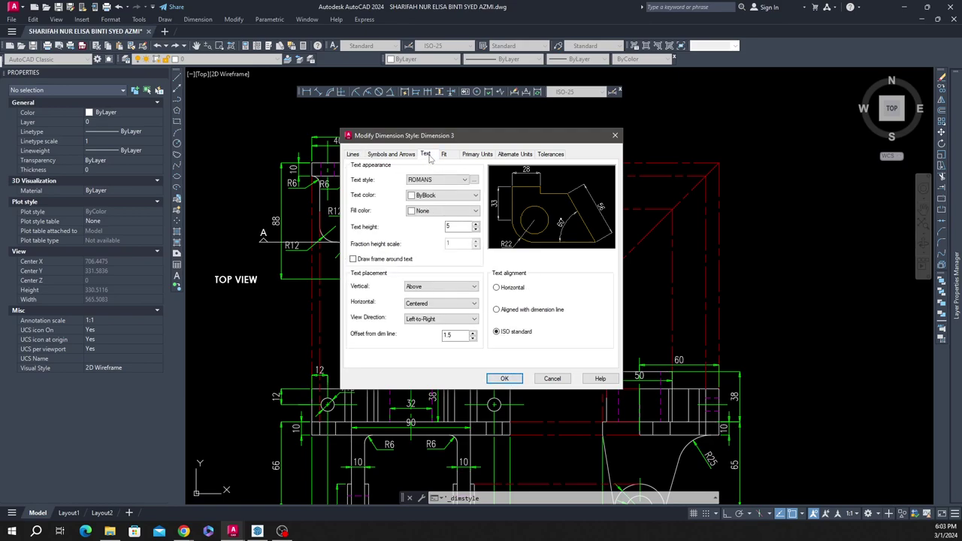
left_click(458, 196)
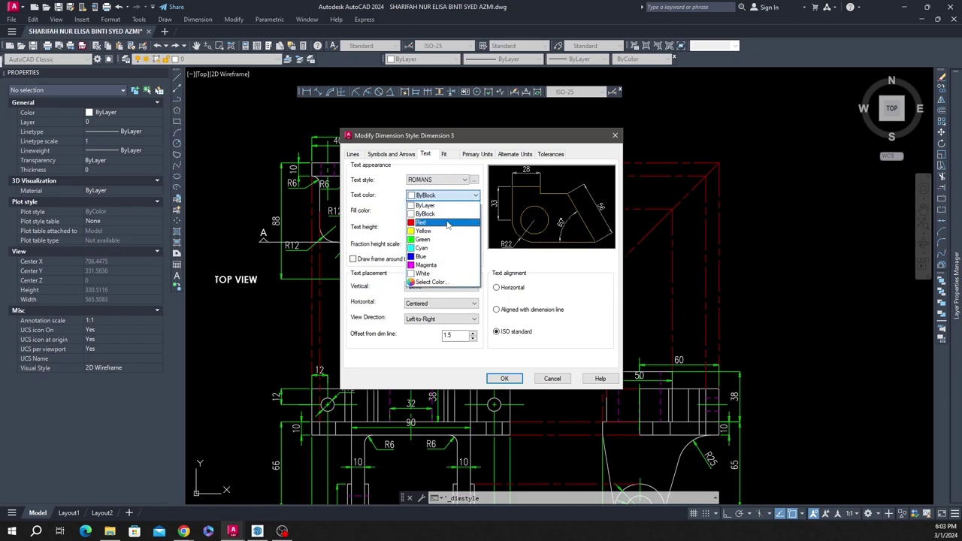
left_click(445, 257)
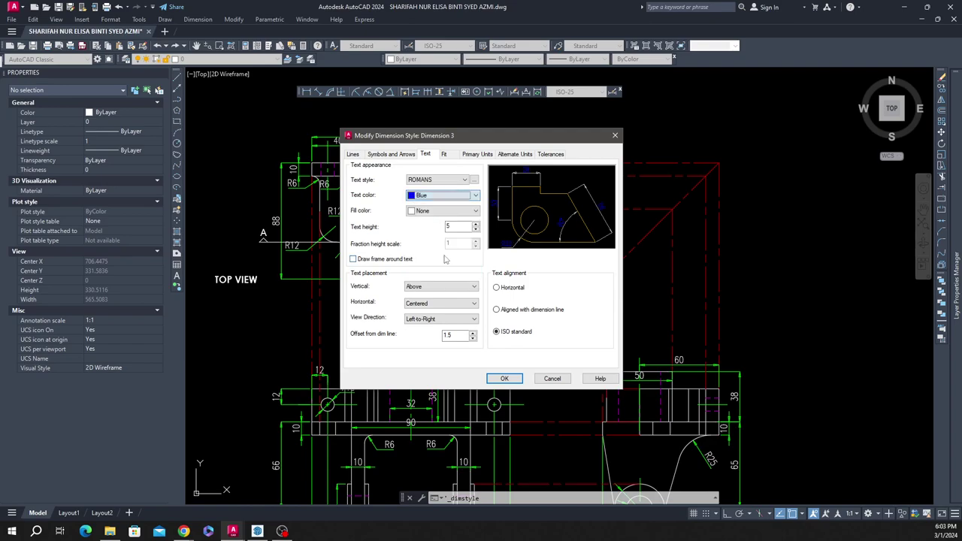
left_click(403, 154)
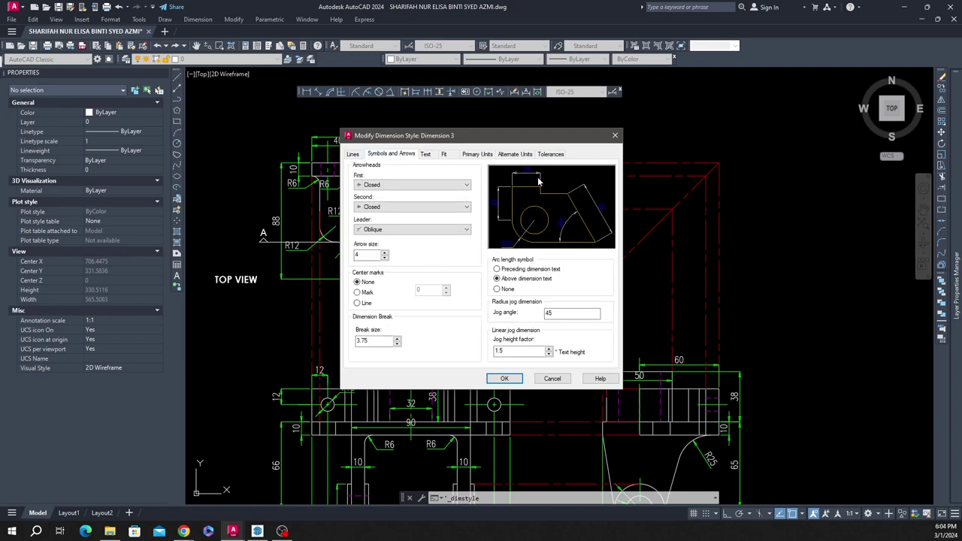
Step: Set the arrowheads to Right angle, after briefly trying Architectural tick and Closed
left_click(442, 185)
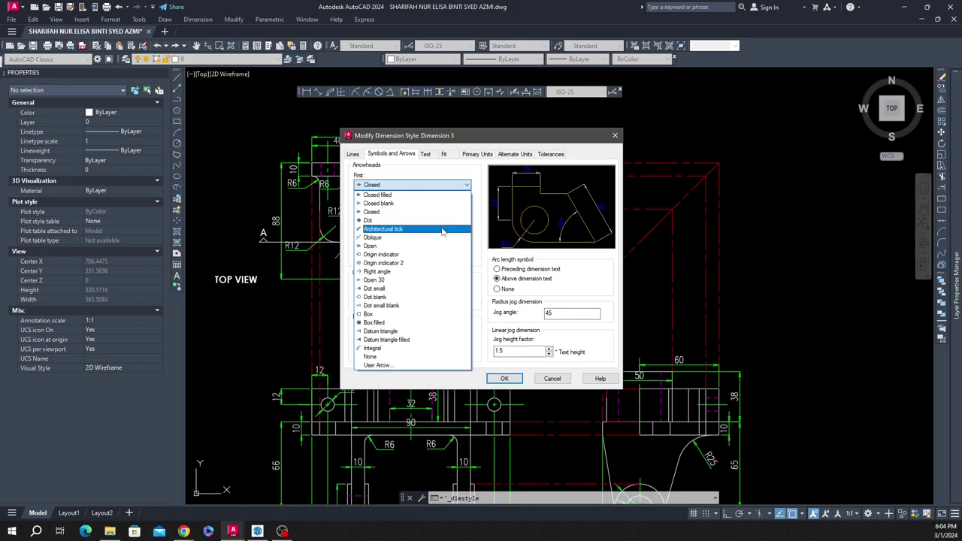
left_click(444, 229)
left_click(443, 185)
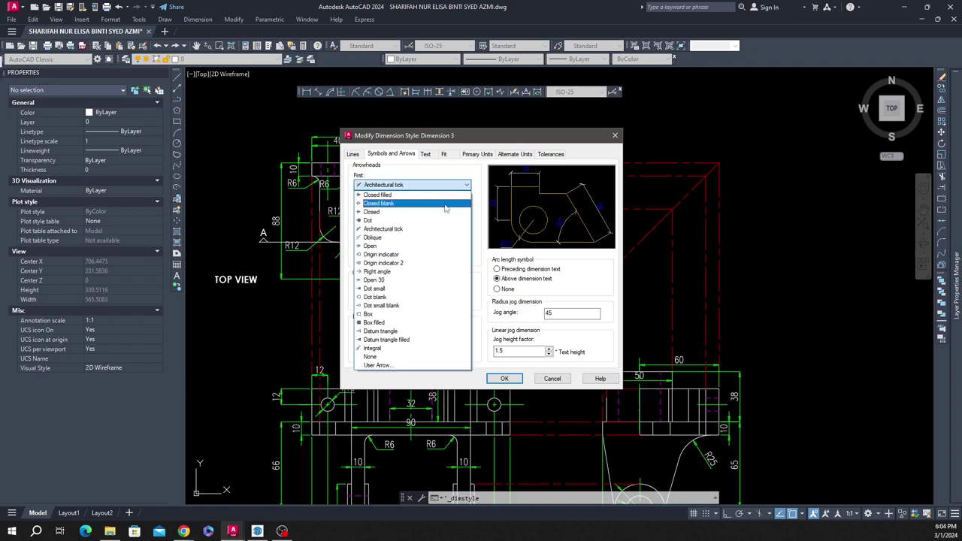
left_click(443, 212)
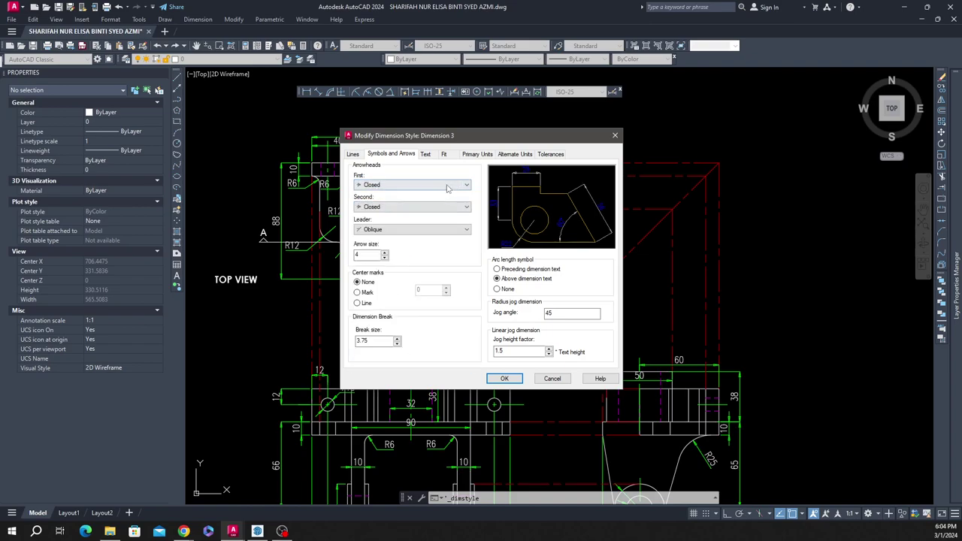
left_click(443, 185)
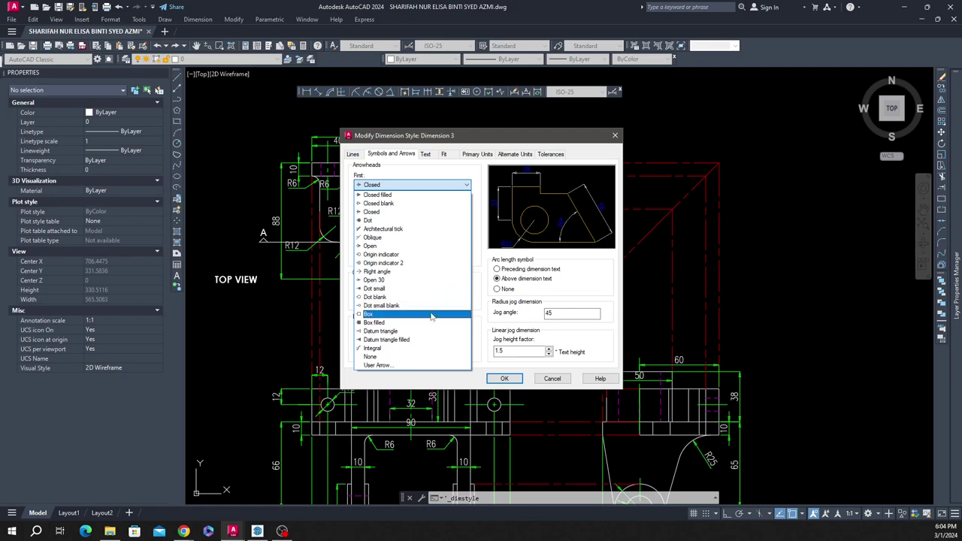
left_click(428, 274)
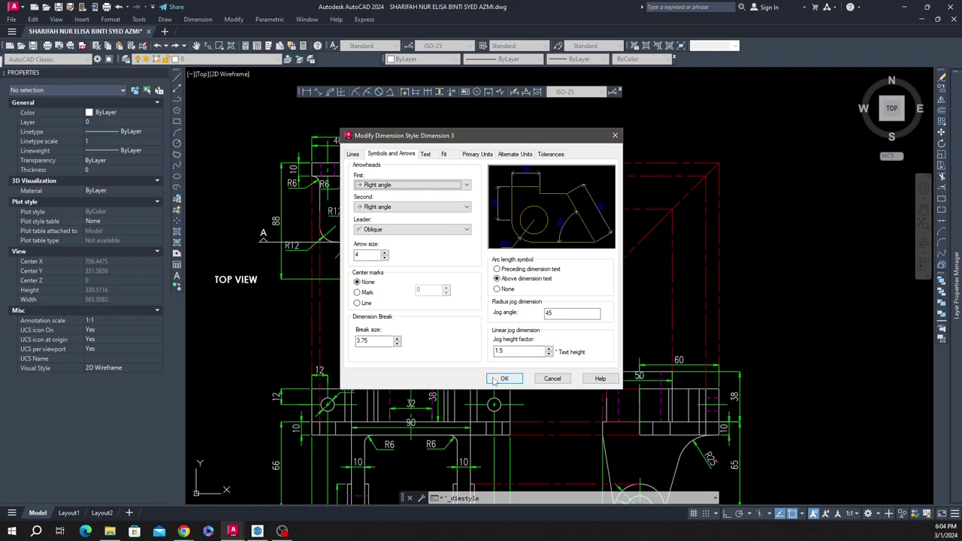
Step: Confirm the Dimension 3 changes, make it the current style and close the manager
left_click(495, 380)
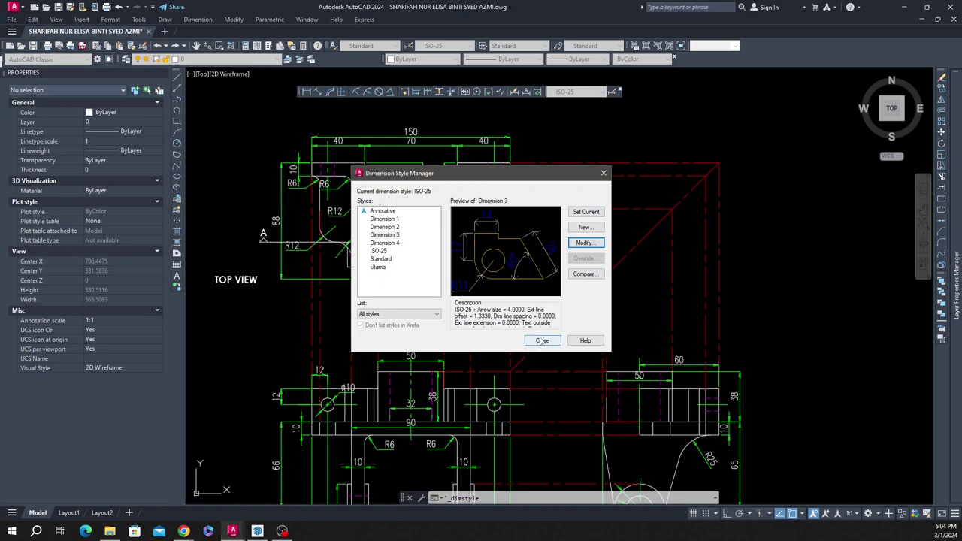
left_click(591, 216)
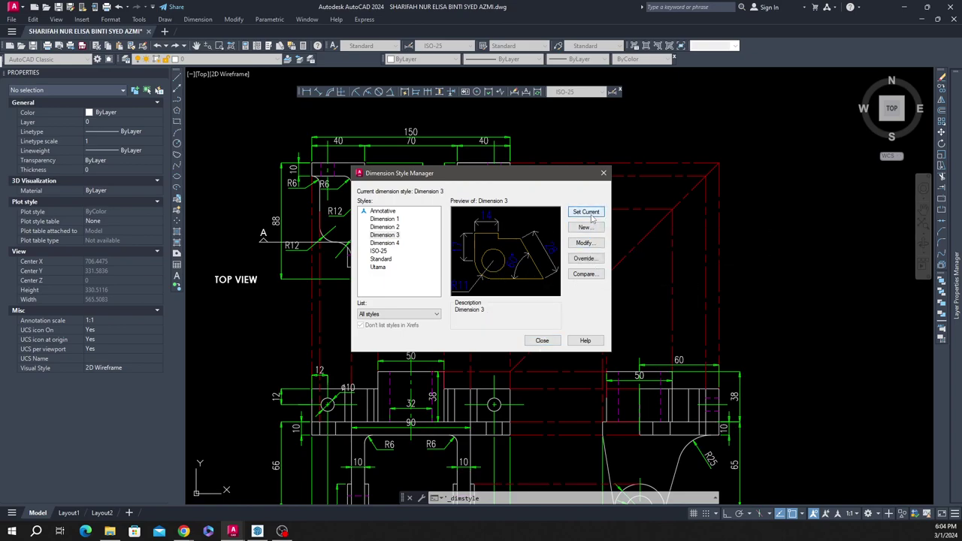
left_click(541, 341)
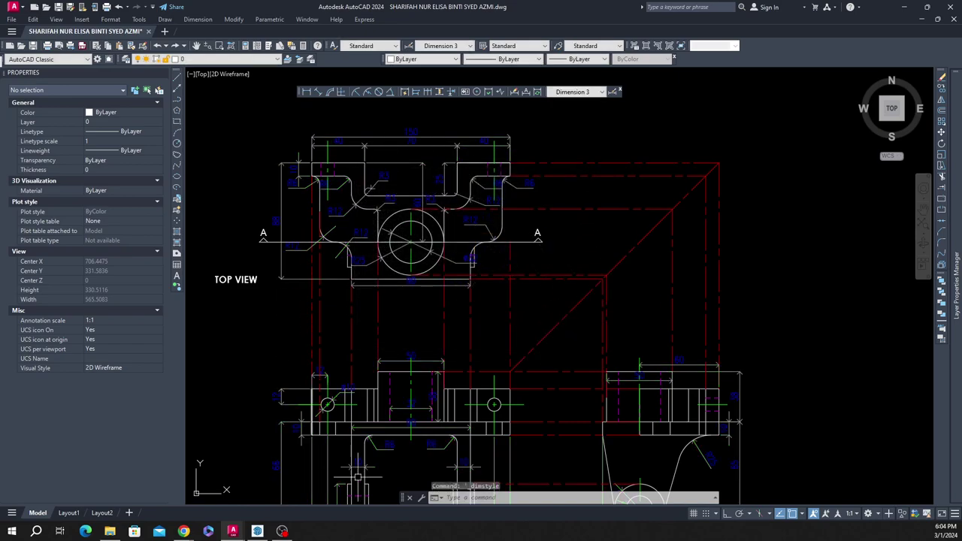
scroll(465, 143, "down", 2)
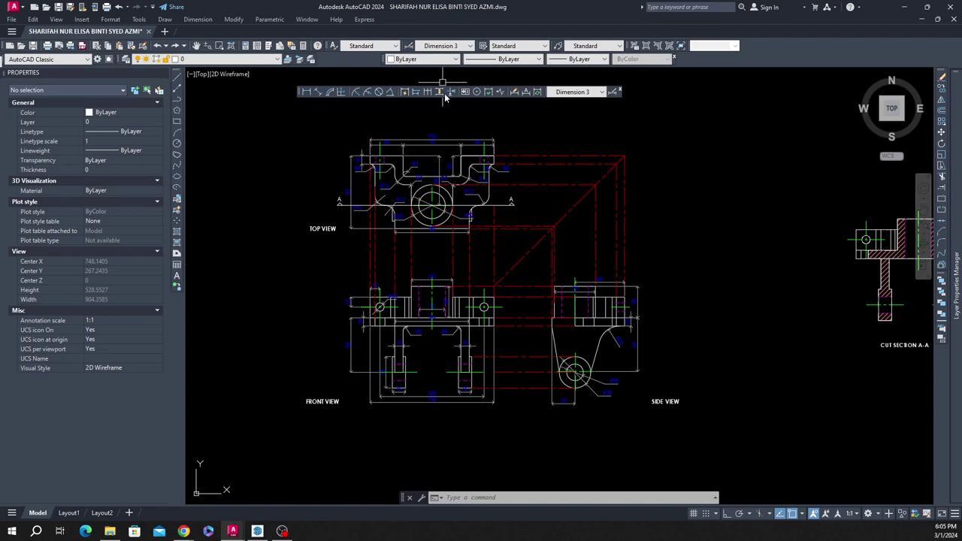
Step: Try editing the single-line TOP VIEW label, then exit the editor unchanged
scroll(304, 222, "up", 4)
scroll(304, 221, "up", 2)
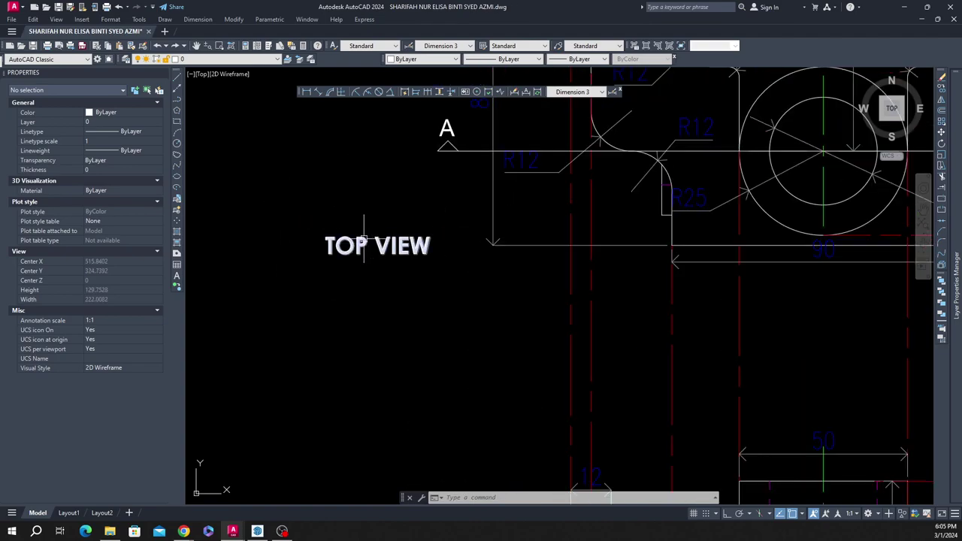
double_click(365, 242)
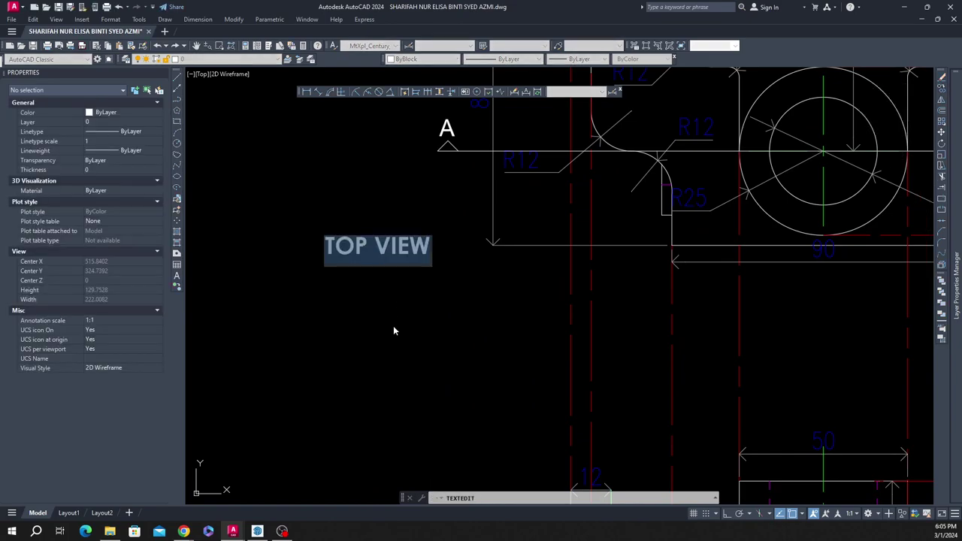
left_click(406, 255)
scroll(399, 220, "down", 6)
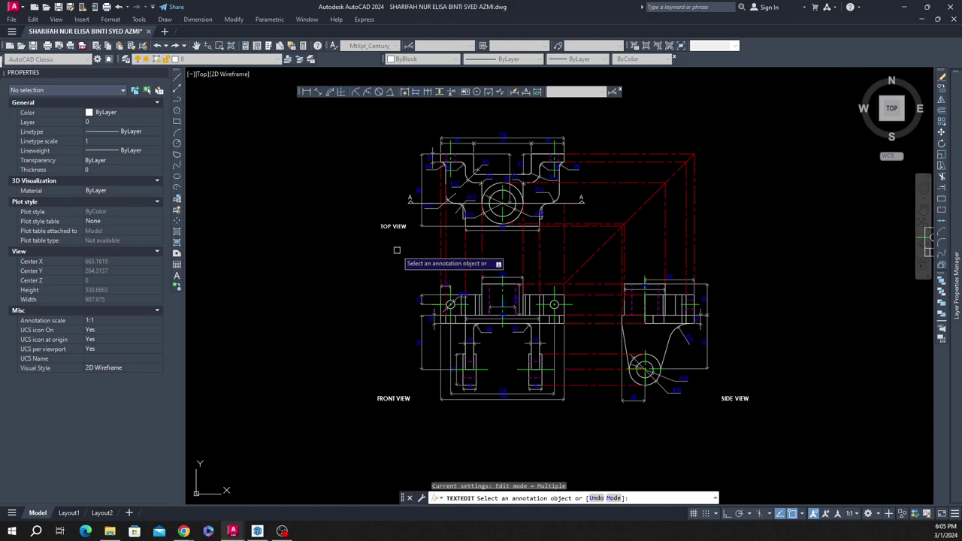
key("Escape")
scroll(396, 248, "up", 2)
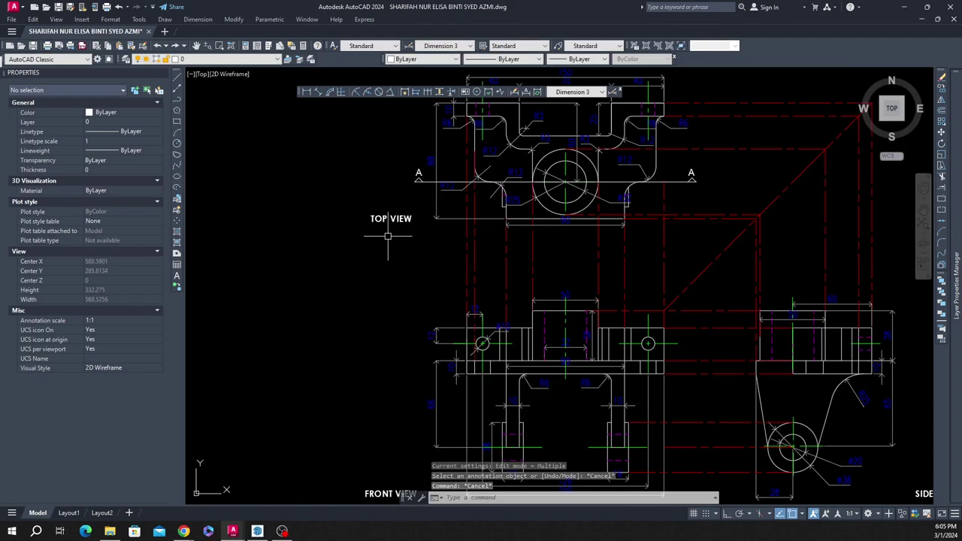
scroll(338, 210, "down", 2)
double_click(364, 217)
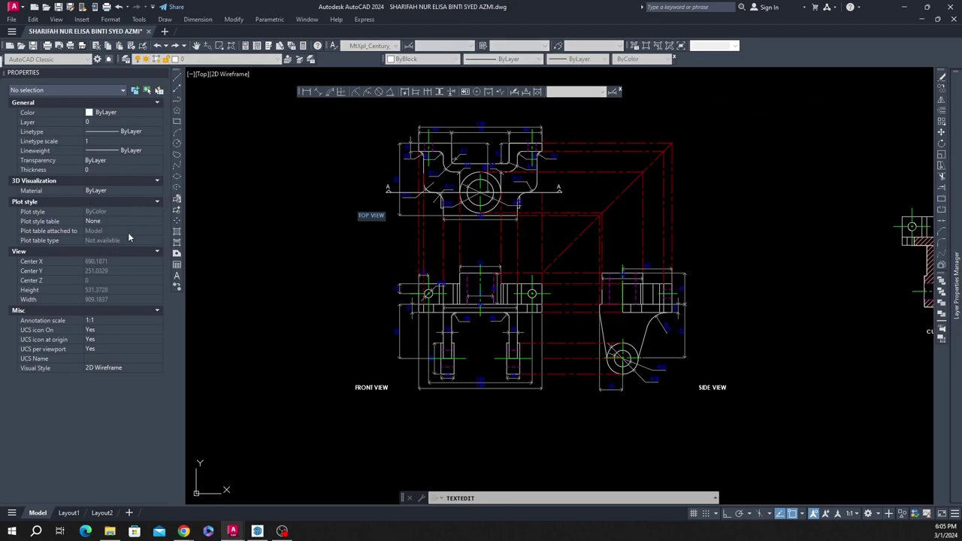
key("Escape")
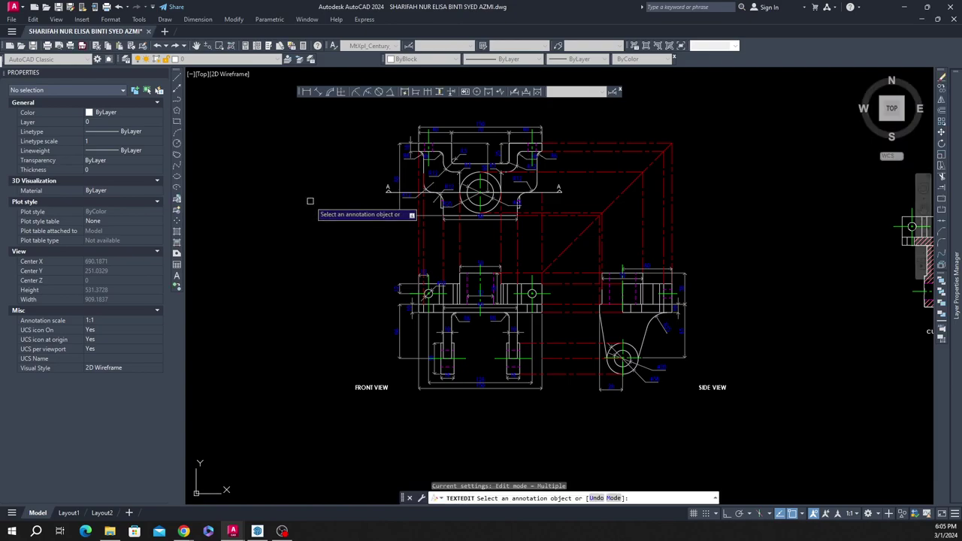
key("Escape")
key("Escape")
key("Escape")
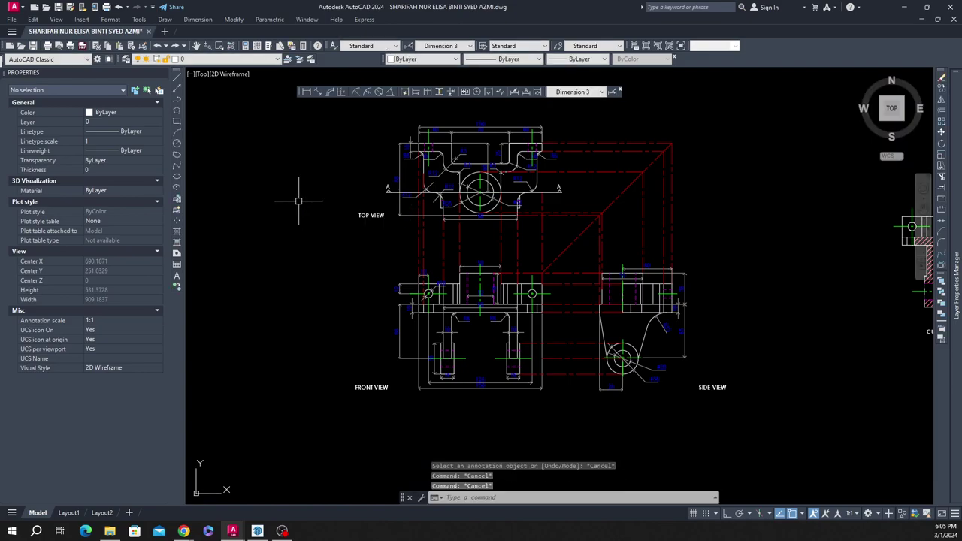
scroll(367, 241, "up", 2)
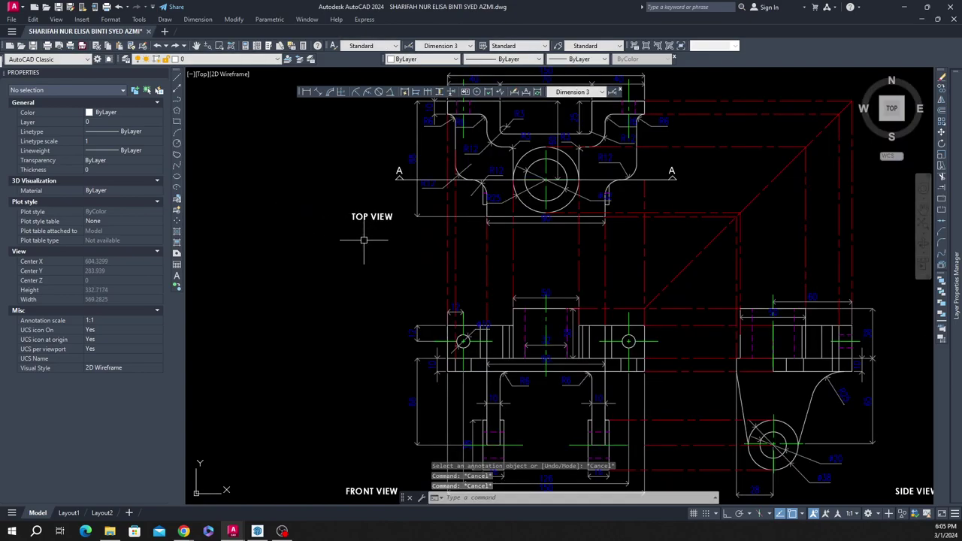
Step: Convert the TOP VIEW text to Mtext with Express Tools' Convert Text to Mtext
left_click(371, 216)
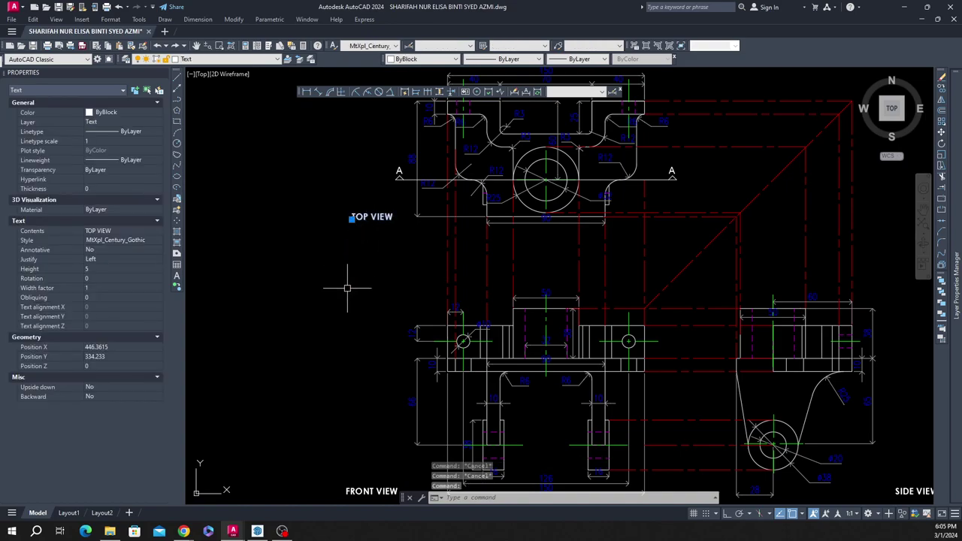
left_click(366, 20)
mouse_move(372, 42)
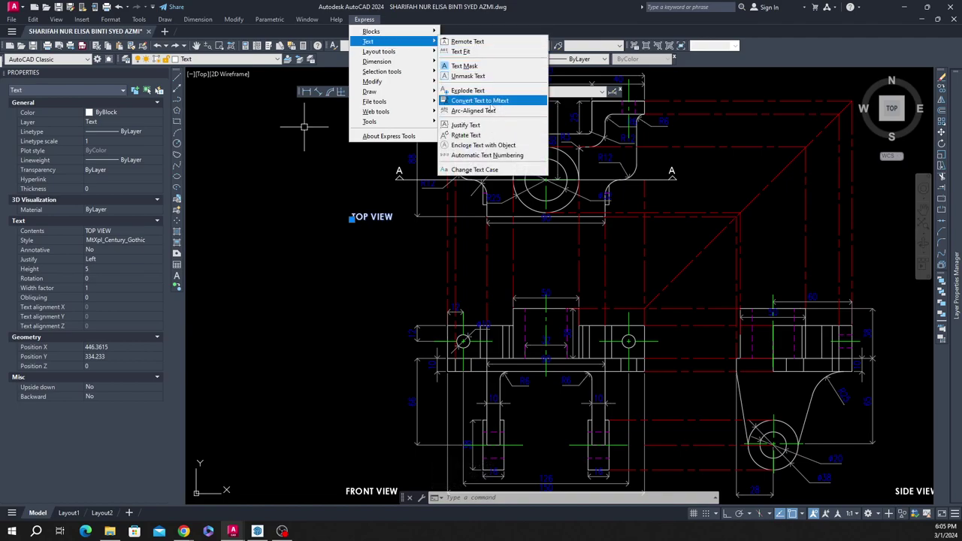
left_click(488, 102)
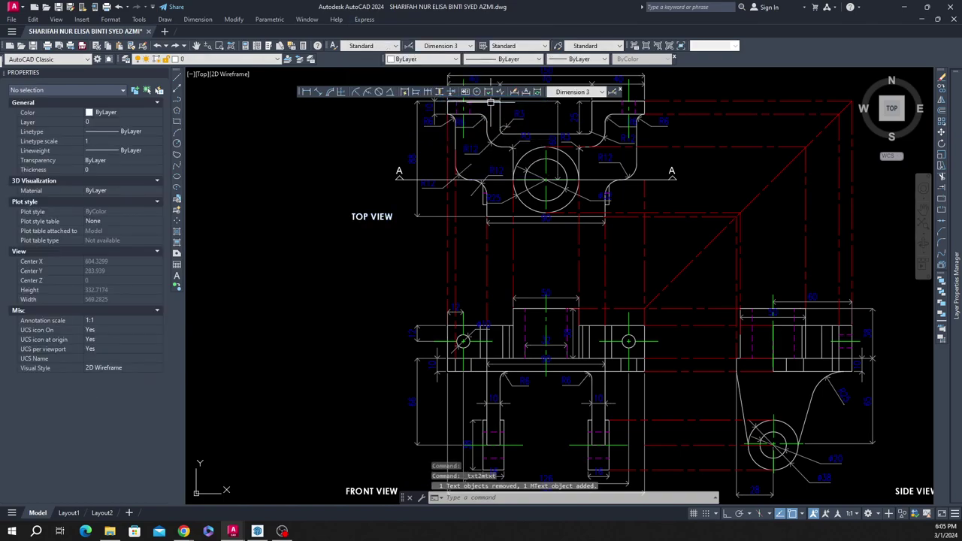
Step: Change the TOP VIEW label's font to CityBlueprint
double_click(375, 217)
left_click_drag(334, 144, 359, 134)
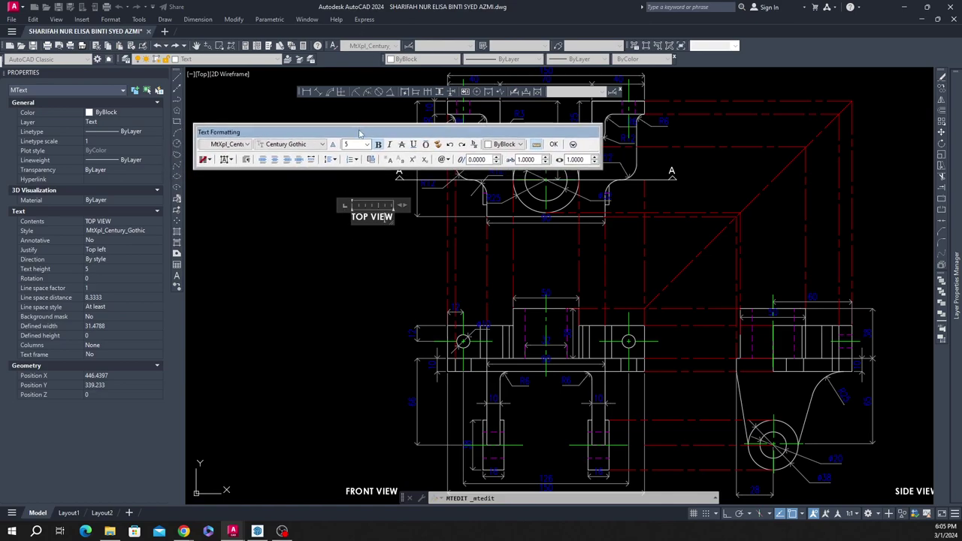
left_click_drag(359, 134, 388, 128)
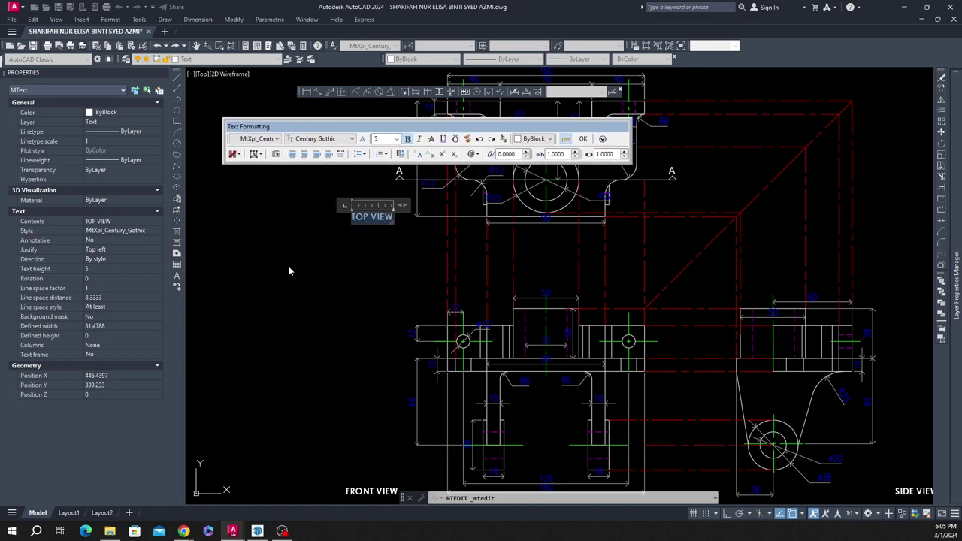
left_click(351, 139)
left_click(328, 159)
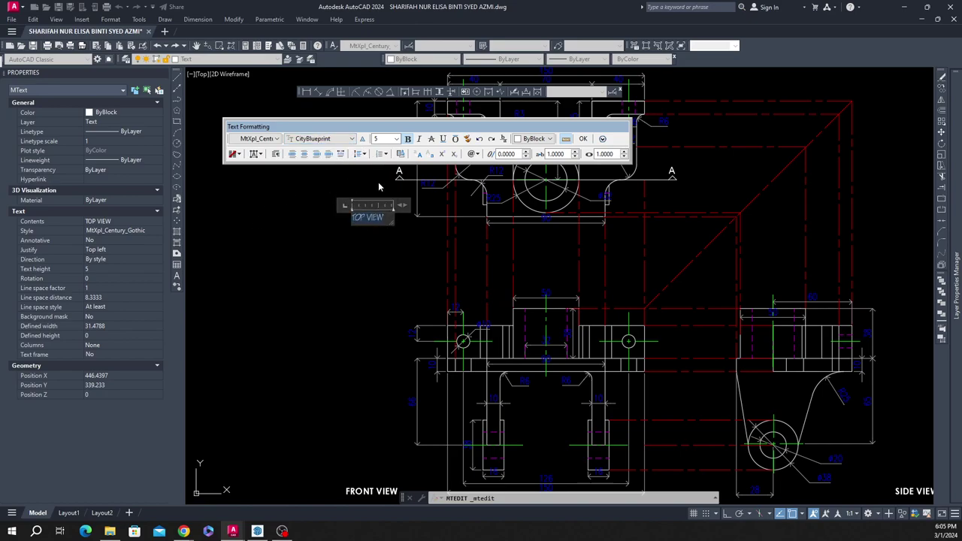
Step: Set the label's text height to 10 and widen its box so it stays one line
double_click(380, 138)
type("10")
key("Return")
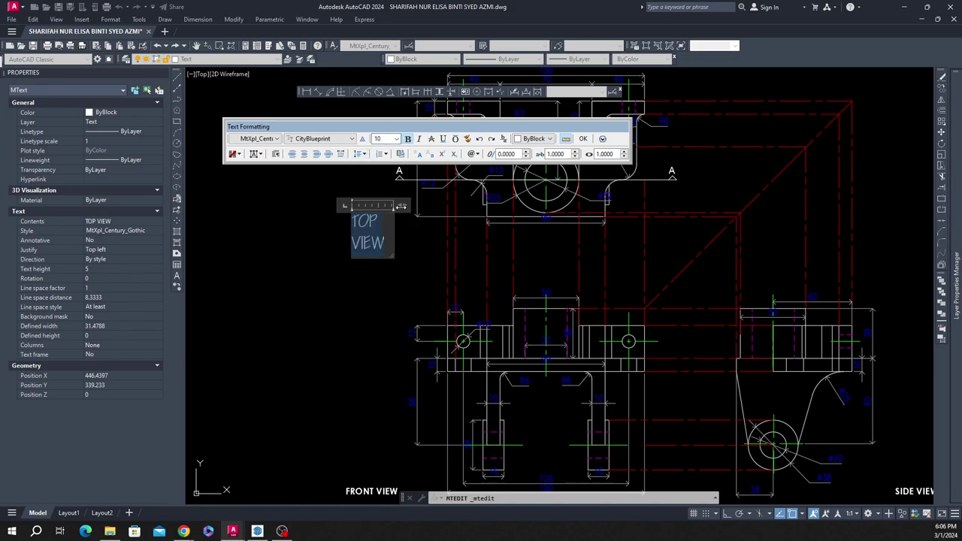
left_click_drag(401, 205, 430, 205)
key("ctrl+a")
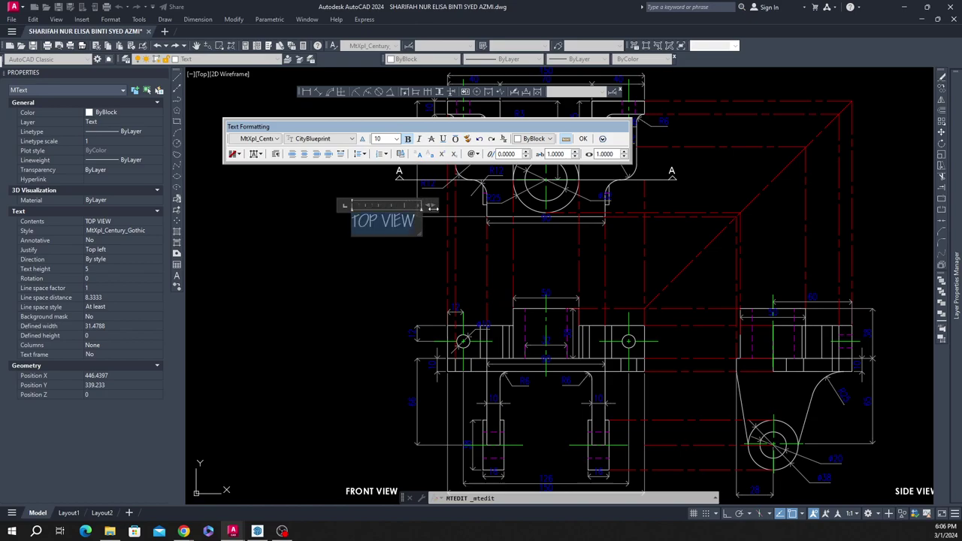
left_click(583, 138)
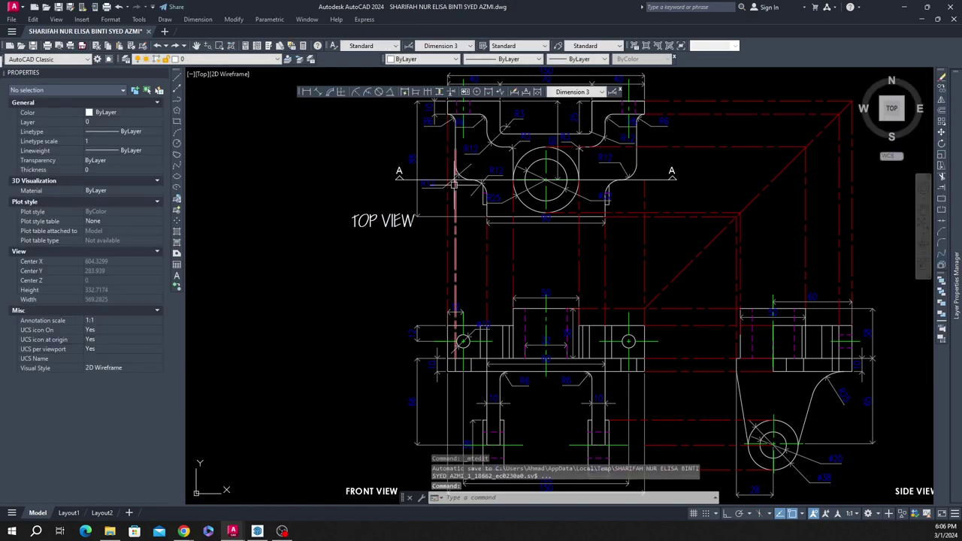
Step: Copy the TOP VIEW label with CO and place it beside the FRONT VIEW label
scroll(387, 272, "down", 5)
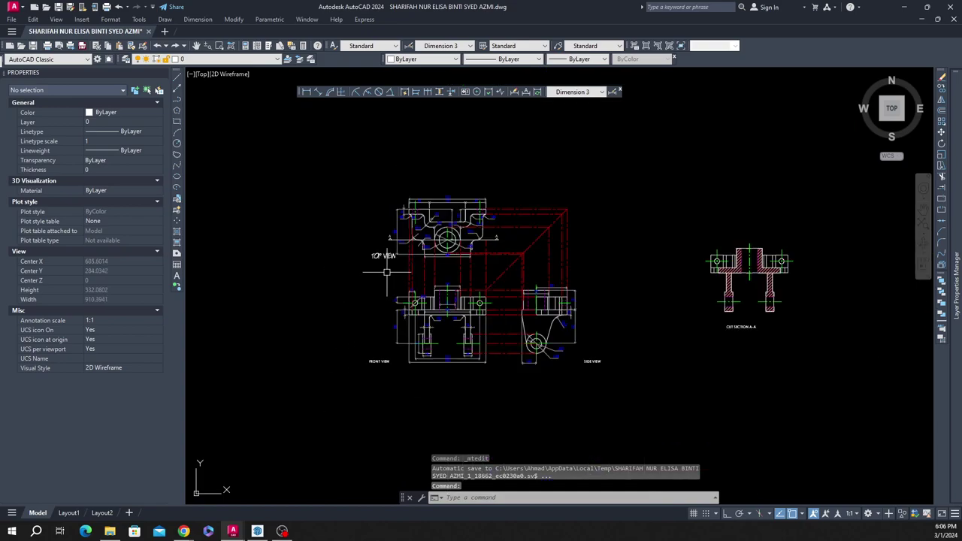
scroll(360, 432, "up", 5)
scroll(397, 379, "down", 2)
scroll(409, 341, "down", 1)
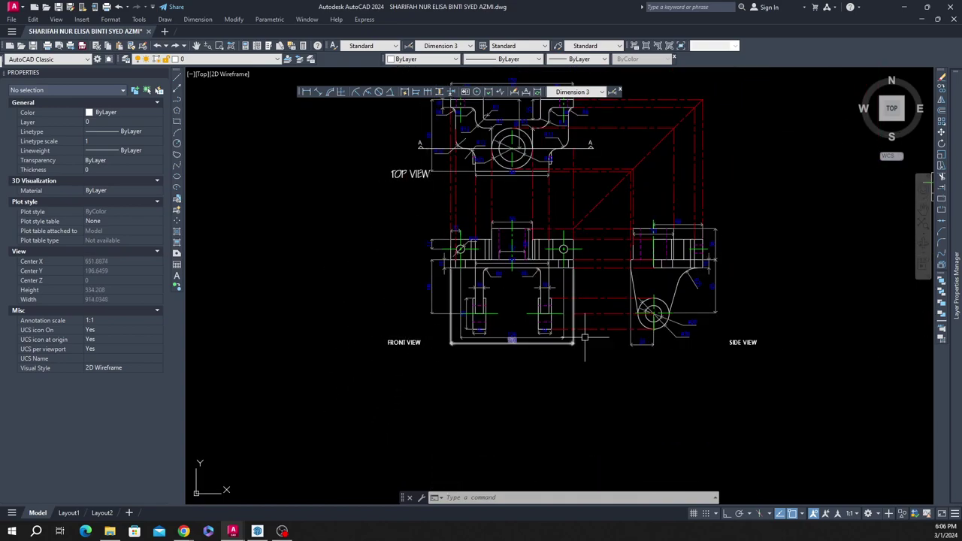
key("Escape")
key("Escape")
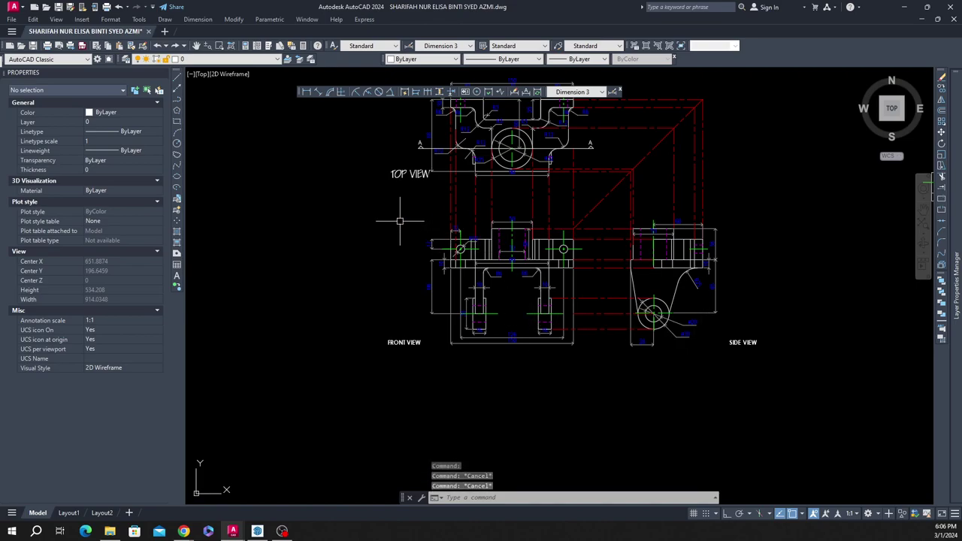
type("CO")
key("Return")
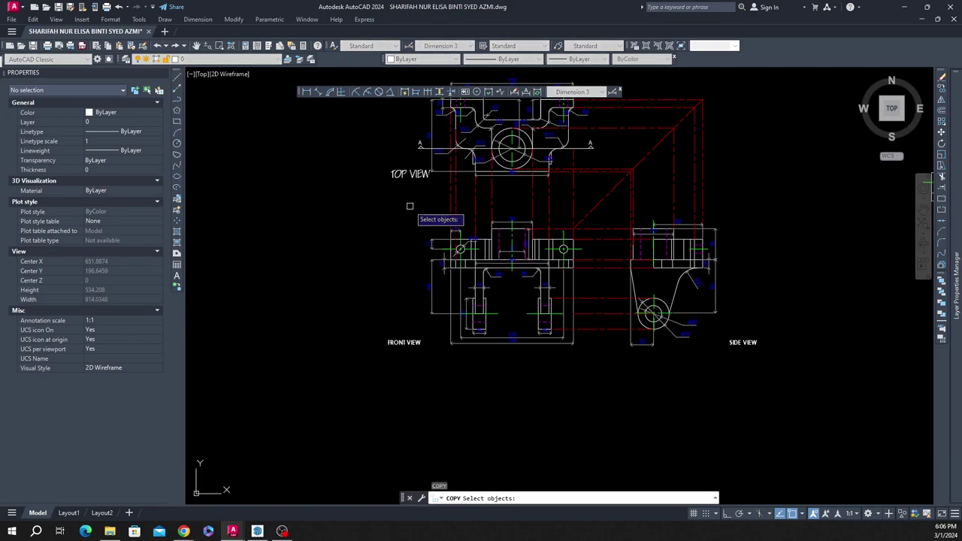
left_click(400, 174)
key("Return")
left_click(359, 177)
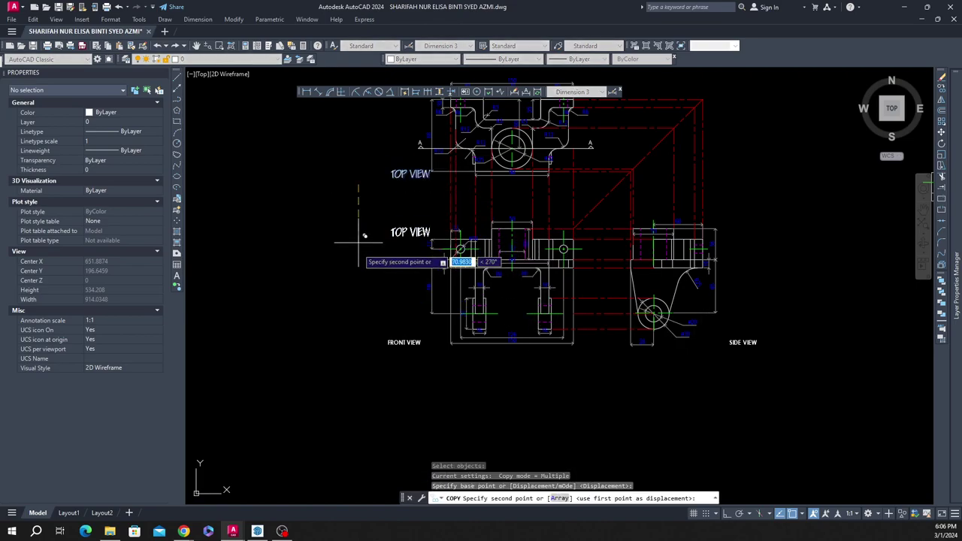
left_click(358, 360)
key("Escape")
Step: Open the old FRONT VIEW label's text in the editor, then close it
scroll(404, 365, "up", 4)
left_click(392, 268)
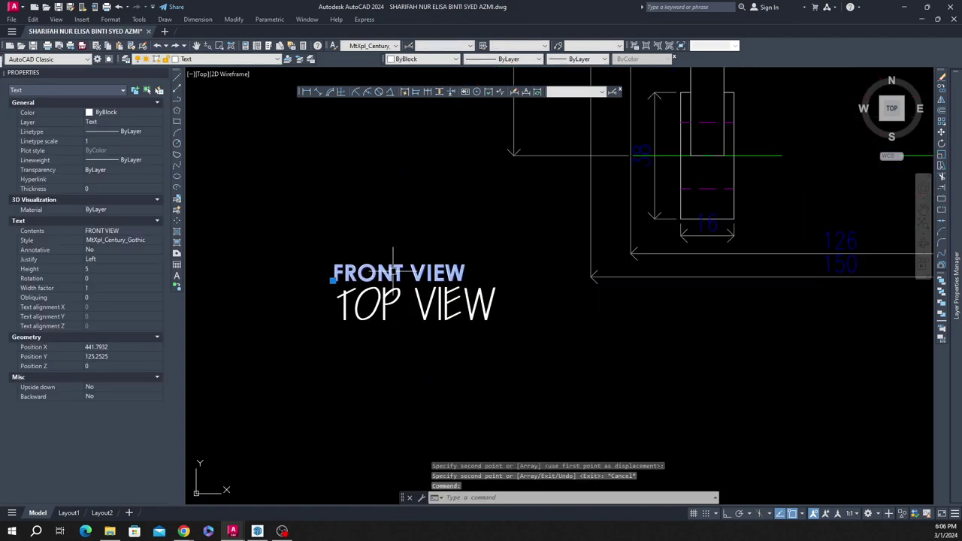
key("Escape")
left_click(389, 267)
double_click(385, 274)
key("ctrl+c")
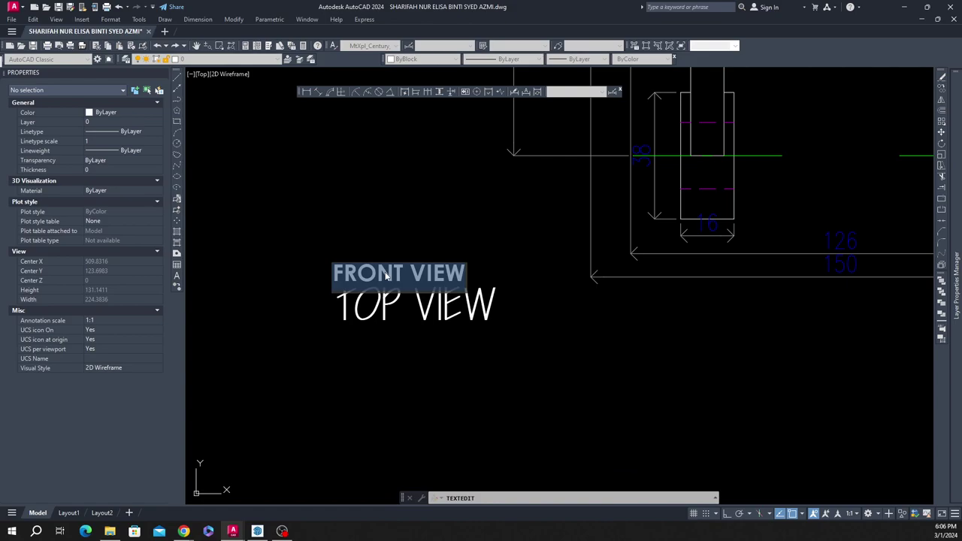
left_click(412, 346)
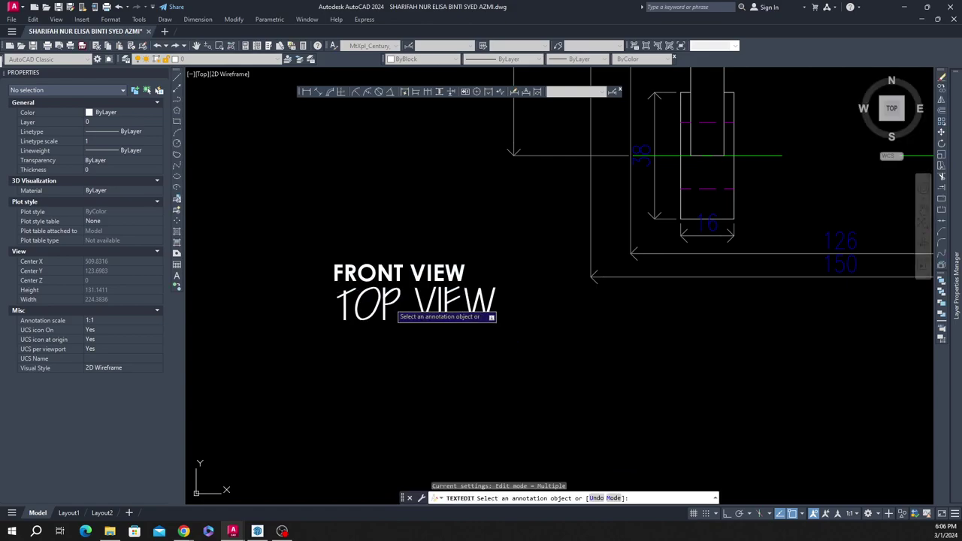
Step: Replace the copy's text with FRONT VIEW and widen it to fit one line
left_click(390, 312)
key("ctrl+v")
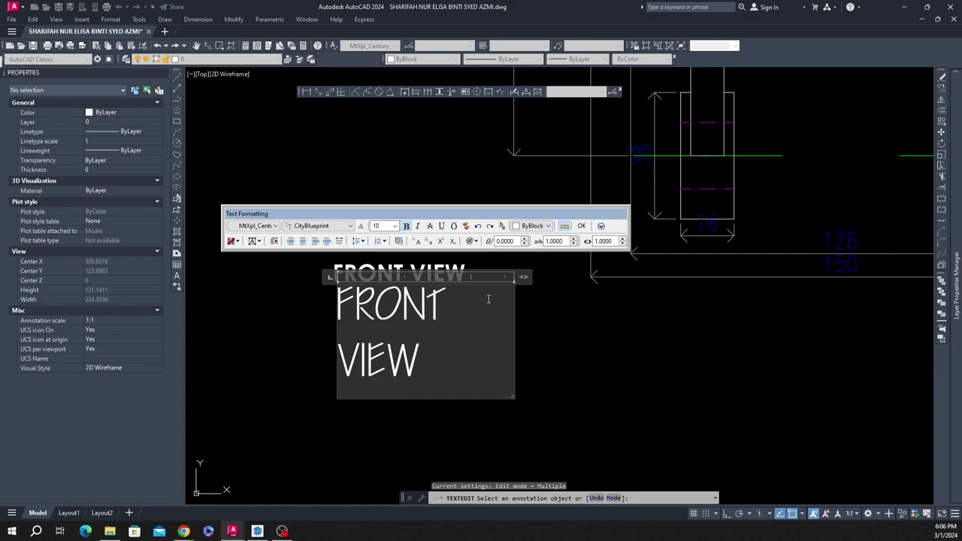
left_click_drag(523, 276, 563, 276)
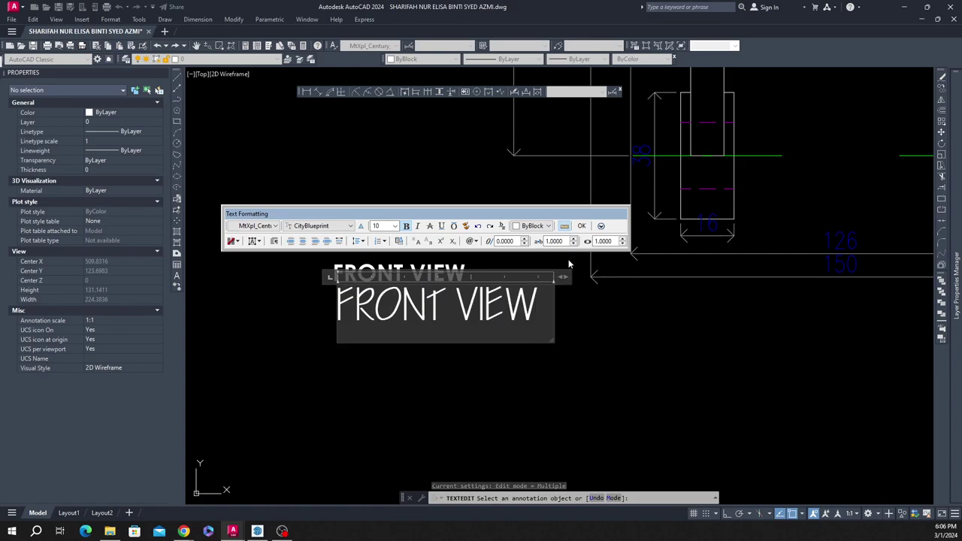
left_click(581, 226)
key("Escape")
Step: Erase the old single-line FRONT VIEW label
left_click(441, 269)
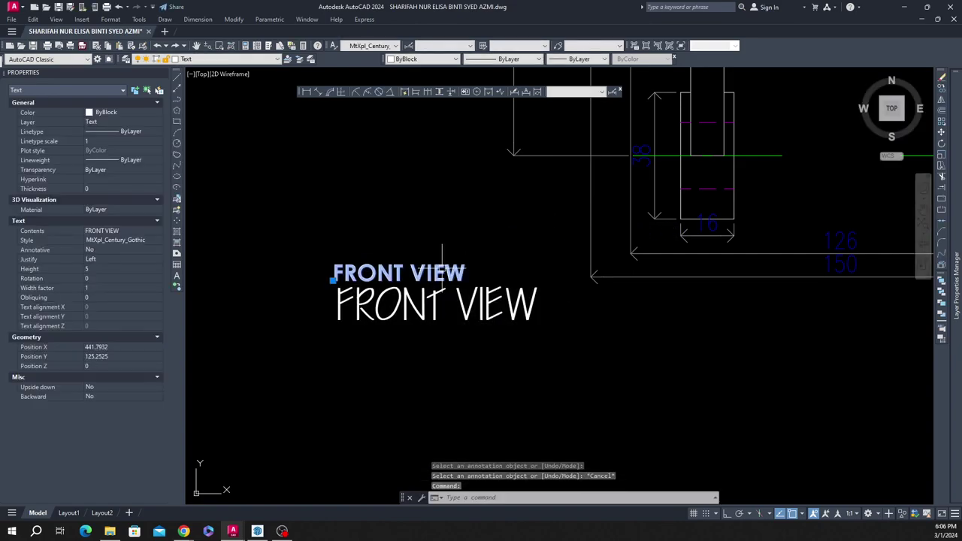
key("Delete")
scroll(344, 273, "down", 4)
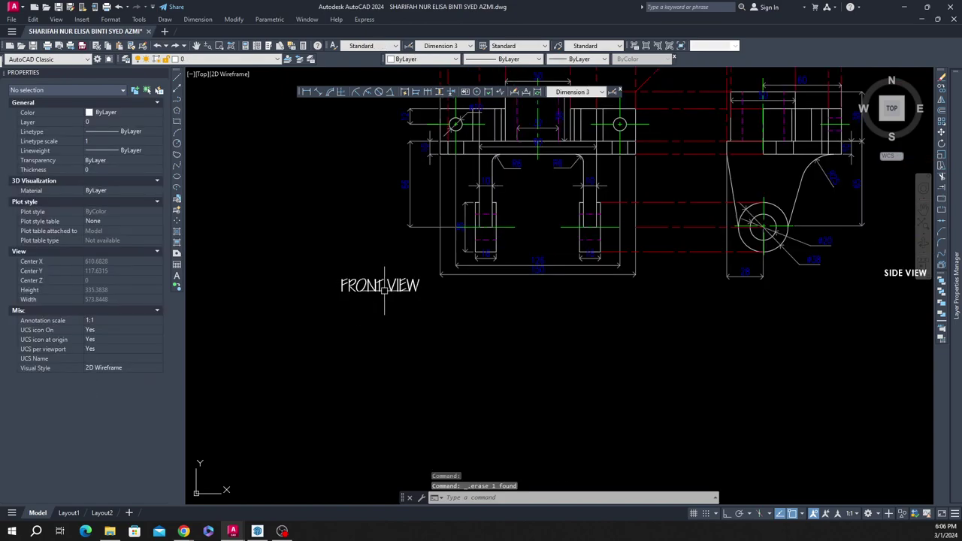
Step: Copy the FRONT VIEW label to a spot just above the SIDE VIEW label
type("co")
key("Return")
left_click(347, 307)
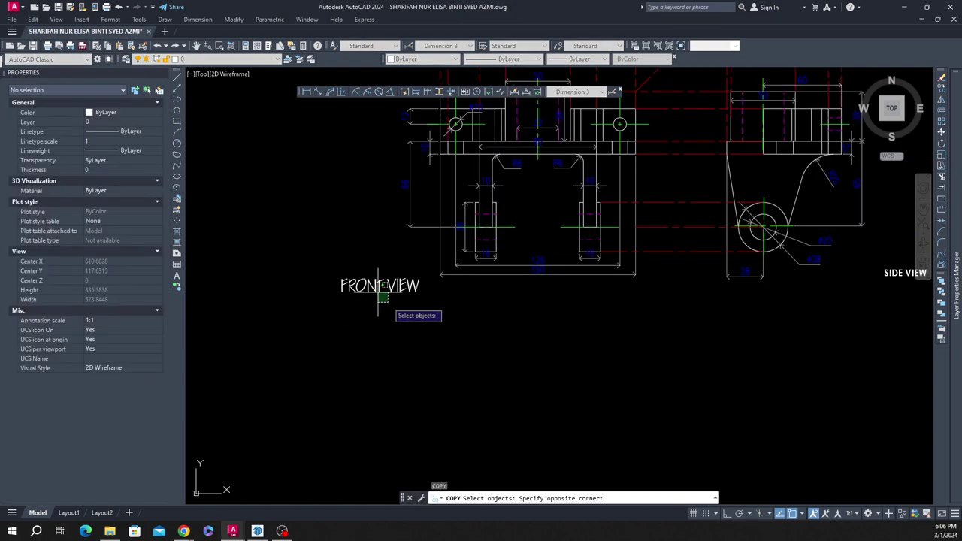
left_click(425, 271)
key("Return")
left_click(371, 355)
scroll(376, 349, "down", 2)
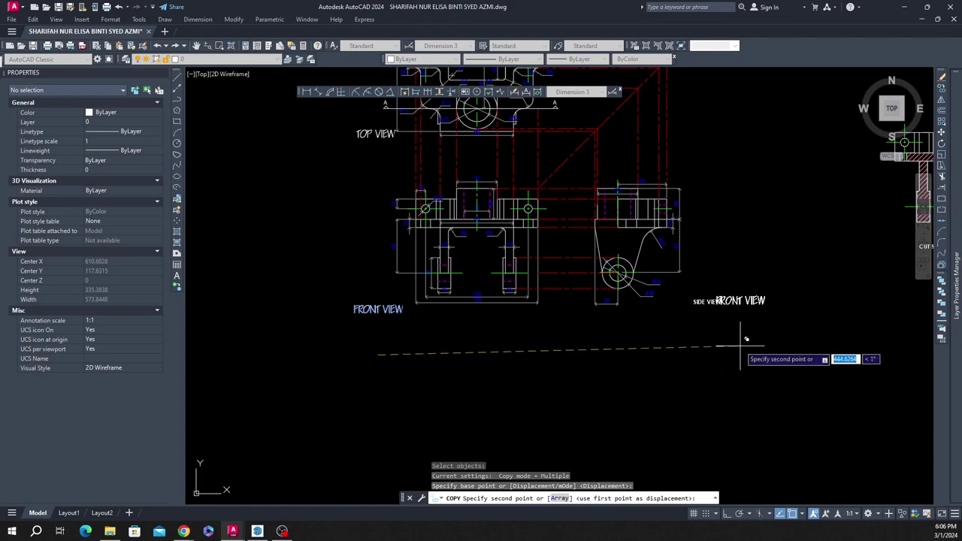
left_click(710, 298)
key("Escape")
scroll(703, 301, "up", 6)
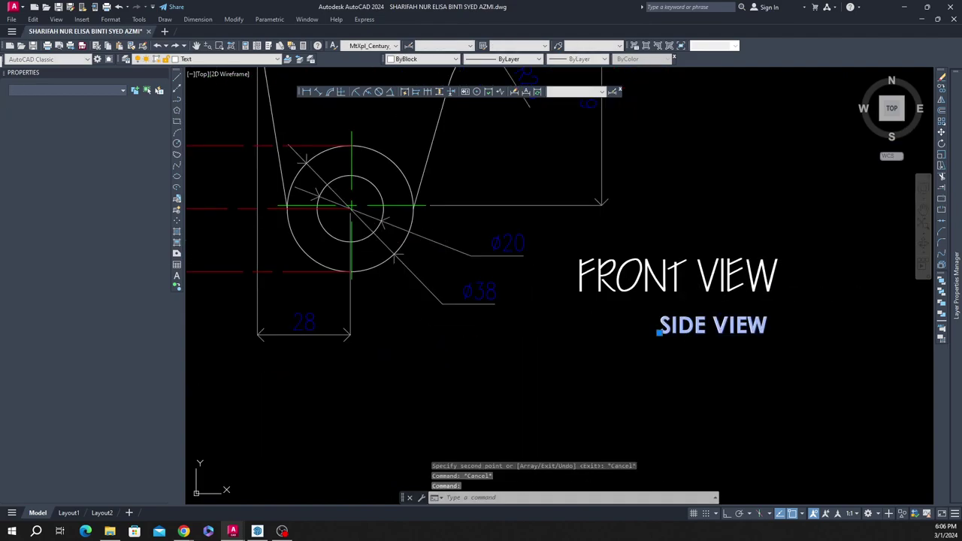
Step: Change the copied label's text from FRONT VIEW to SIDE VIEW
double_click(710, 334)
key("ctrl+c")
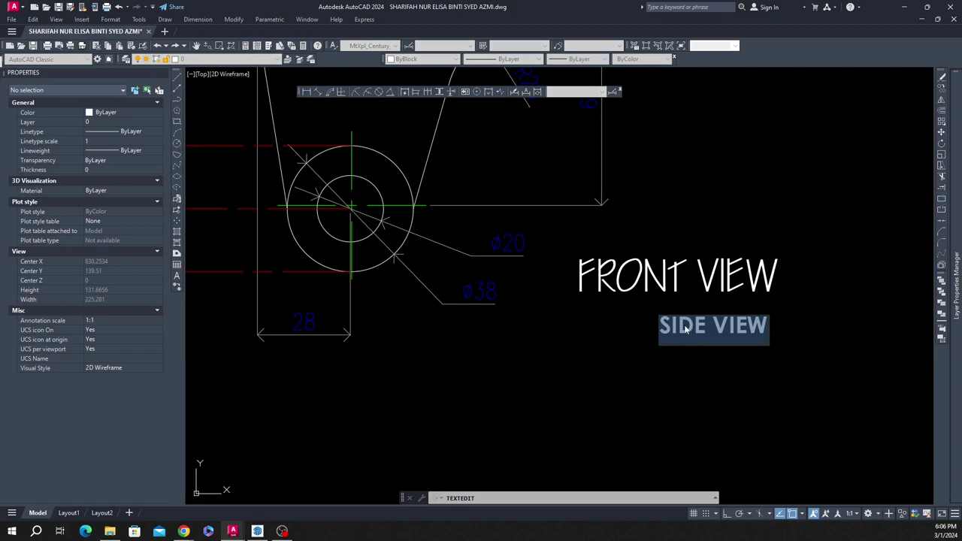
left_click(687, 309)
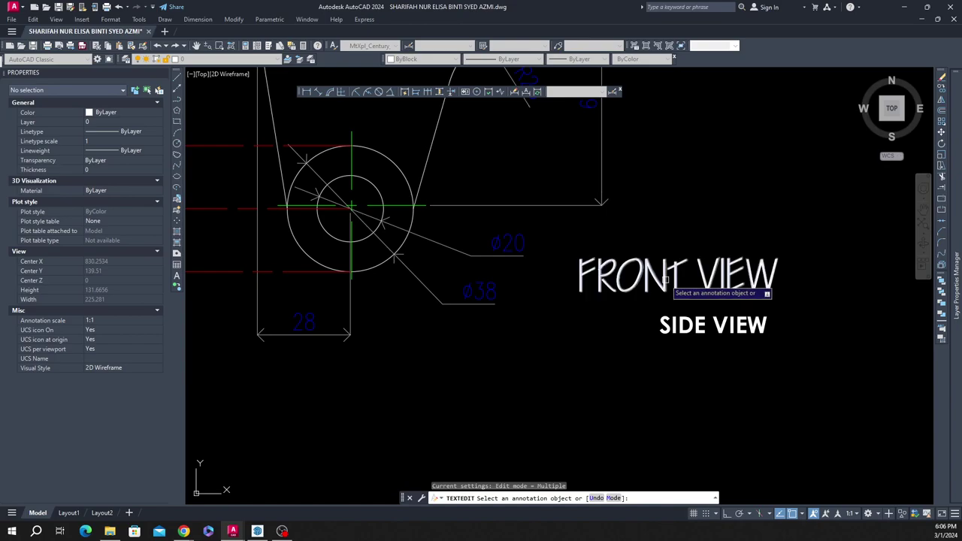
left_click(667, 282)
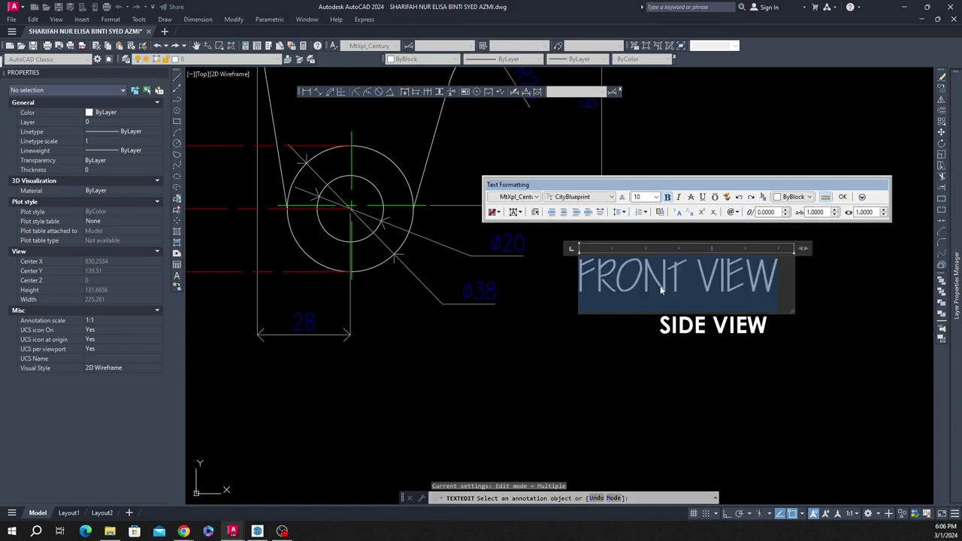
key("ctrl+v")
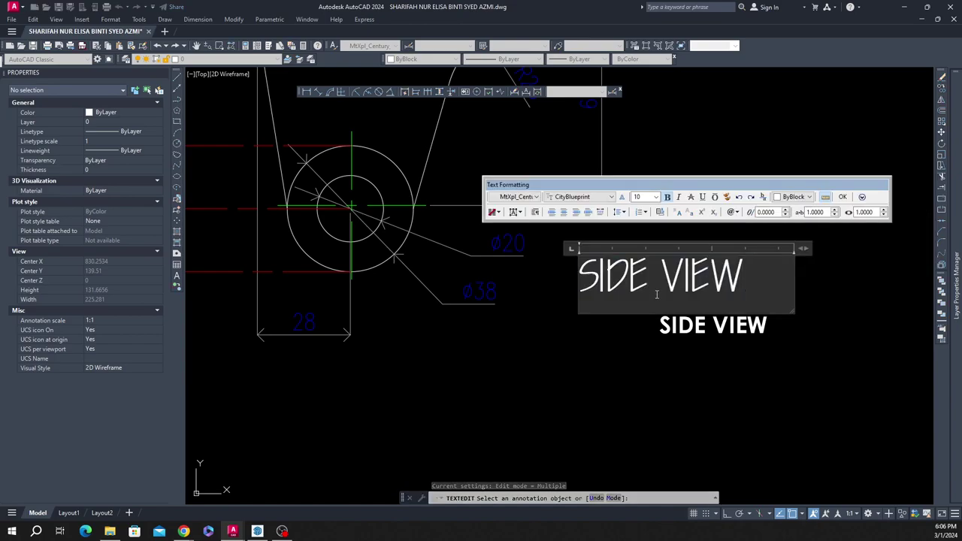
left_click(842, 197)
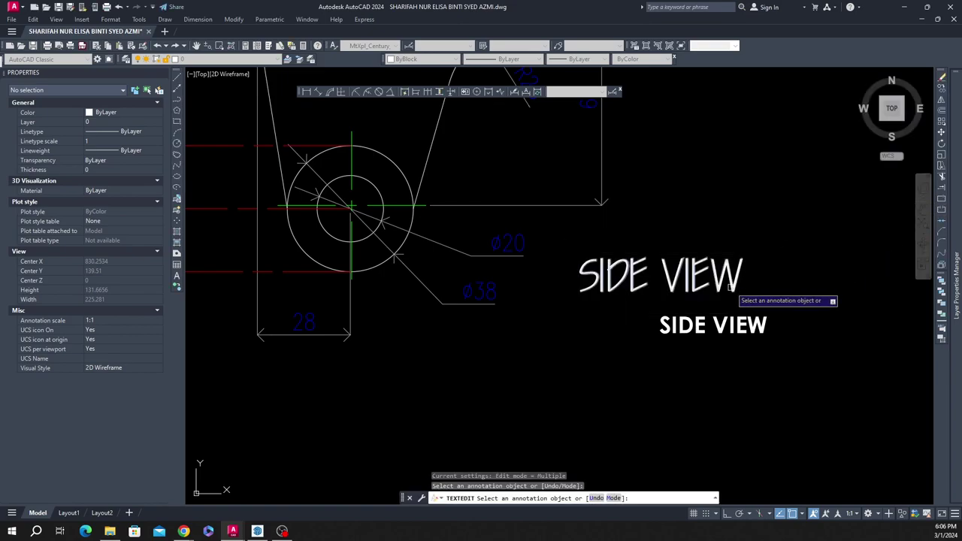
Step: Erase the old duplicate SIDE VIEW label
key("Escape")
left_click(747, 394)
left_click(699, 325)
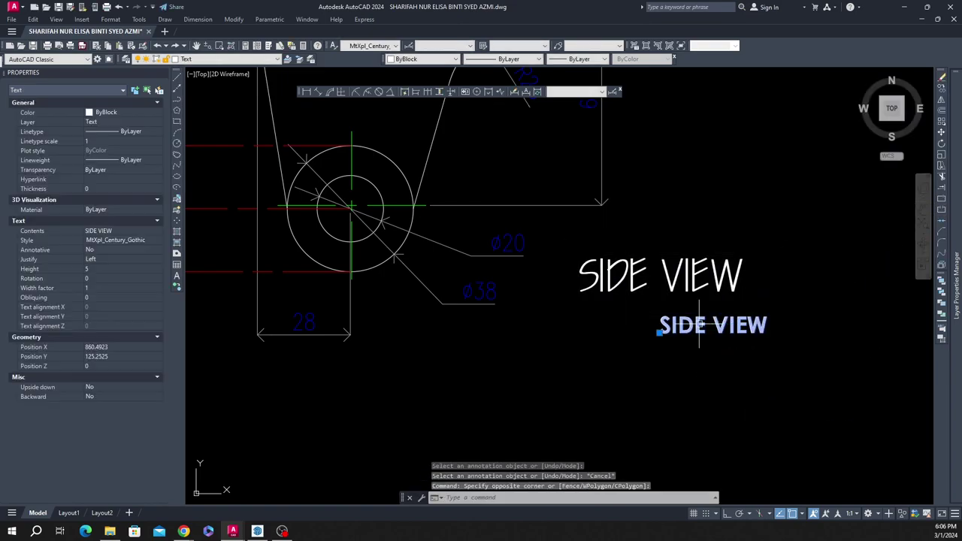
key("Delete")
scroll(699, 324, "down", 3)
scroll(639, 369, "down", 2)
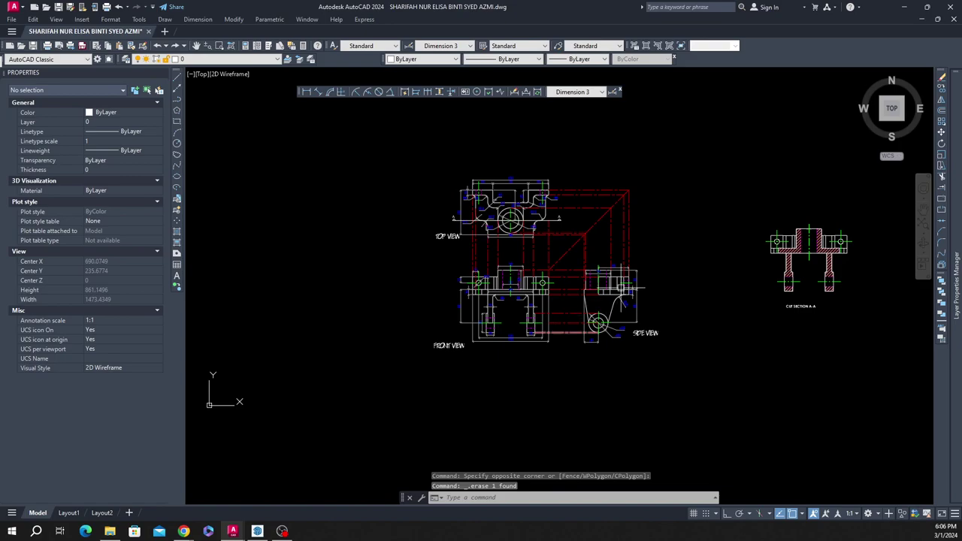
scroll(624, 254, "up", 2)
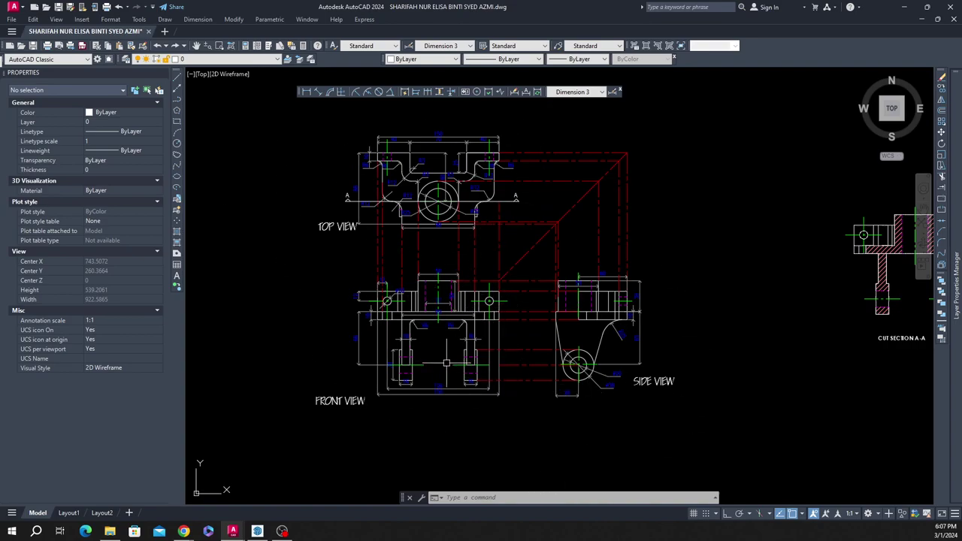
scroll(426, 378, "up", 4)
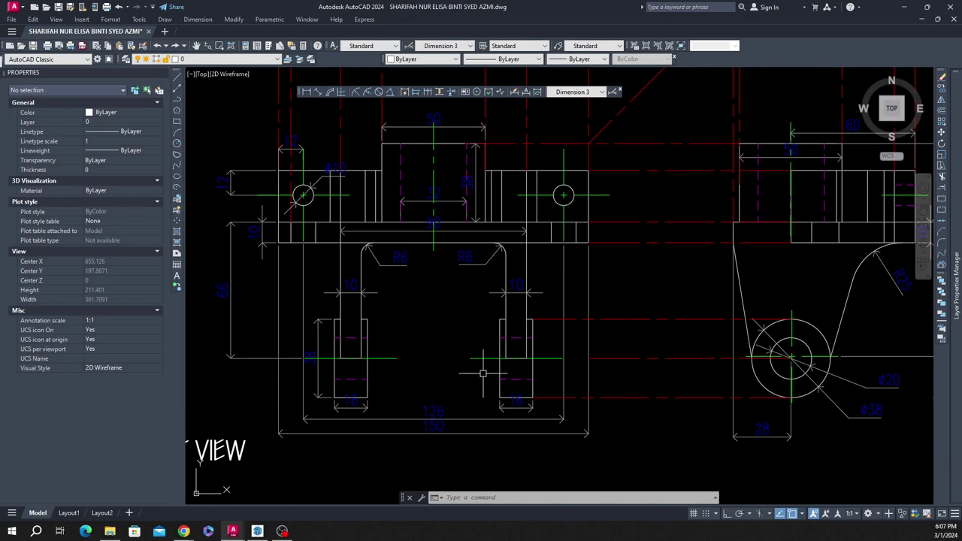
scroll(482, 373, "up", 3)
left_click(519, 366)
left_click(494, 340)
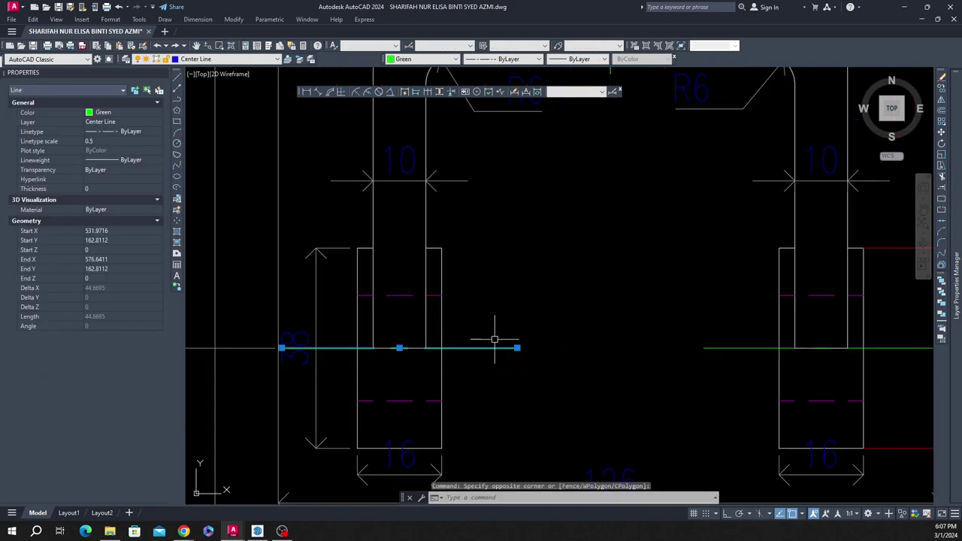
scroll(379, 359, "up", 3)
scroll(481, 351, "down", 5)
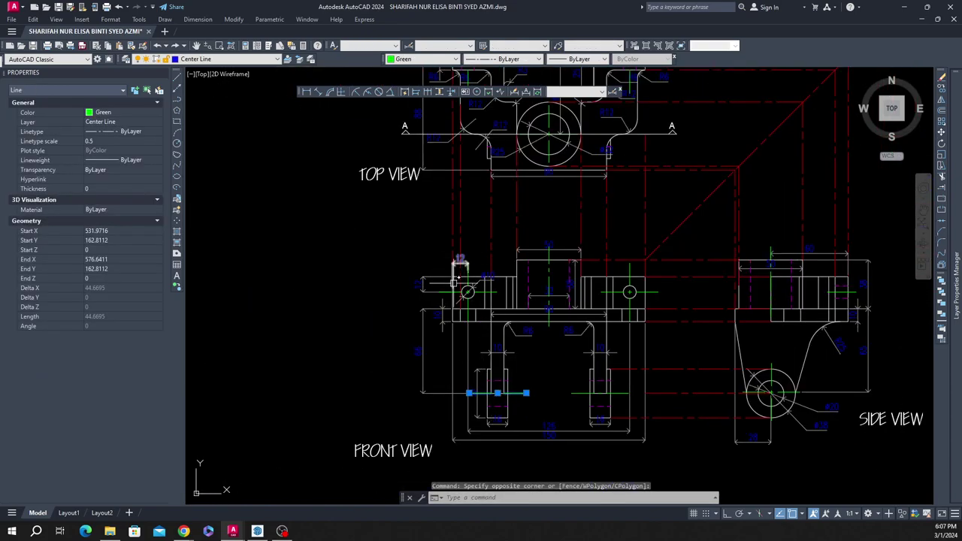
scroll(526, 323, "up", 6)
scroll(543, 353, "up", 3)
scroll(543, 386, "down", 10)
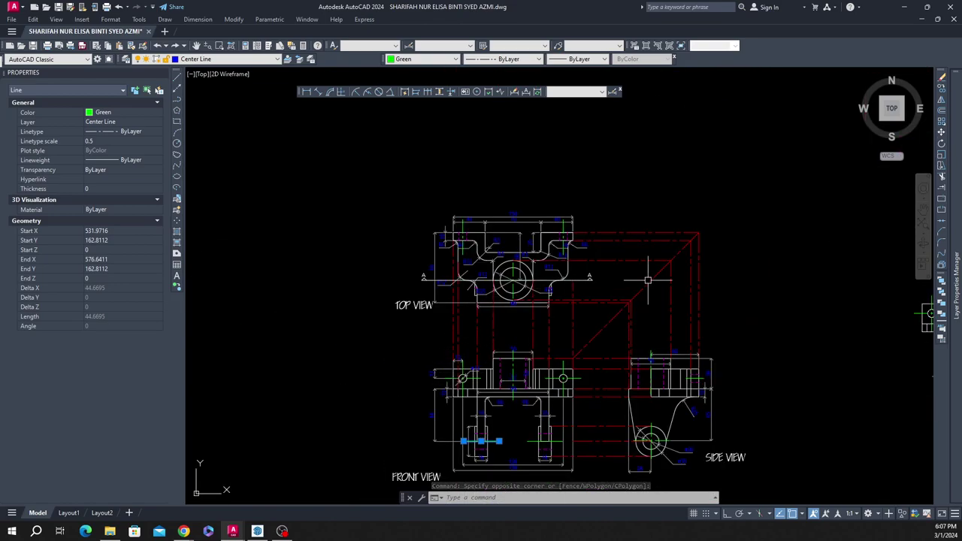
scroll(648, 280, "up", 4)
scroll(619, 161, "down", 2)
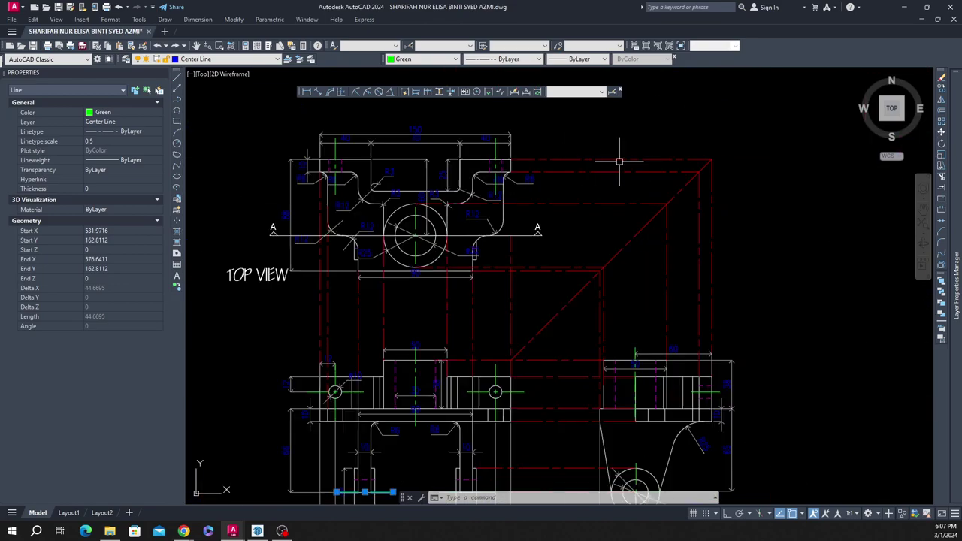
scroll(619, 161, "down", 3)
scroll(640, 241, "up", 3)
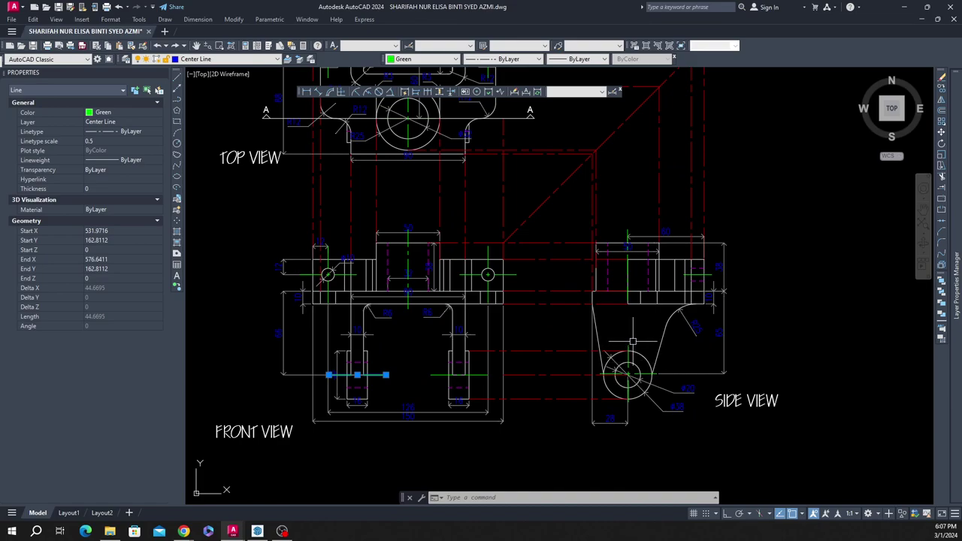
key("Escape")
key("Escape")
key("Escape")
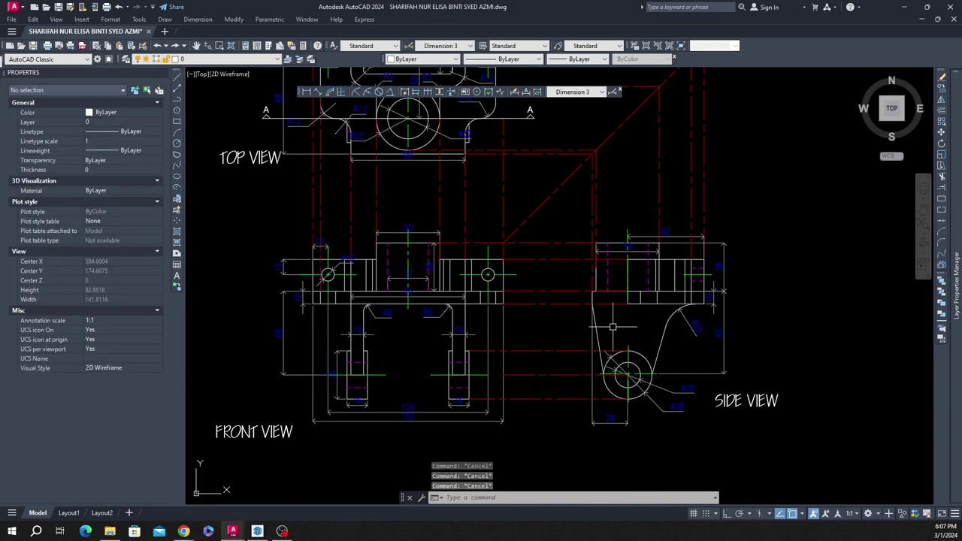
scroll(554, 342, "down", 2)
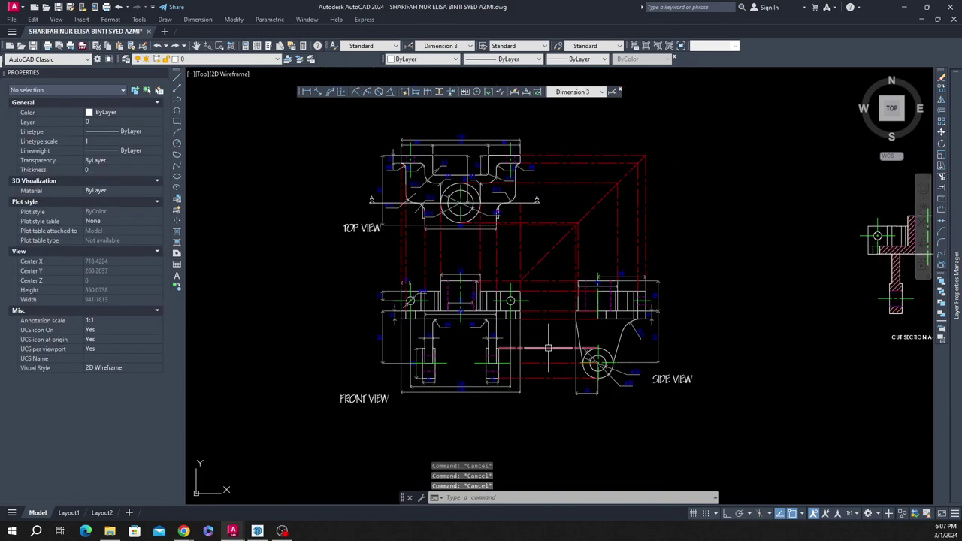
scroll(477, 176, "up", 4)
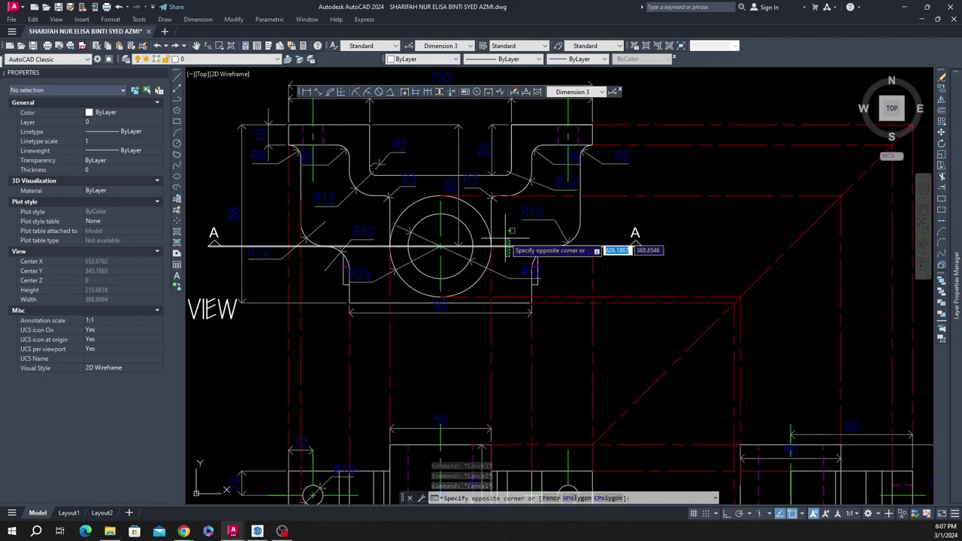
Step: Select the A-A cutting-plane line and bring up the Linetype Manager
left_click(505, 246)
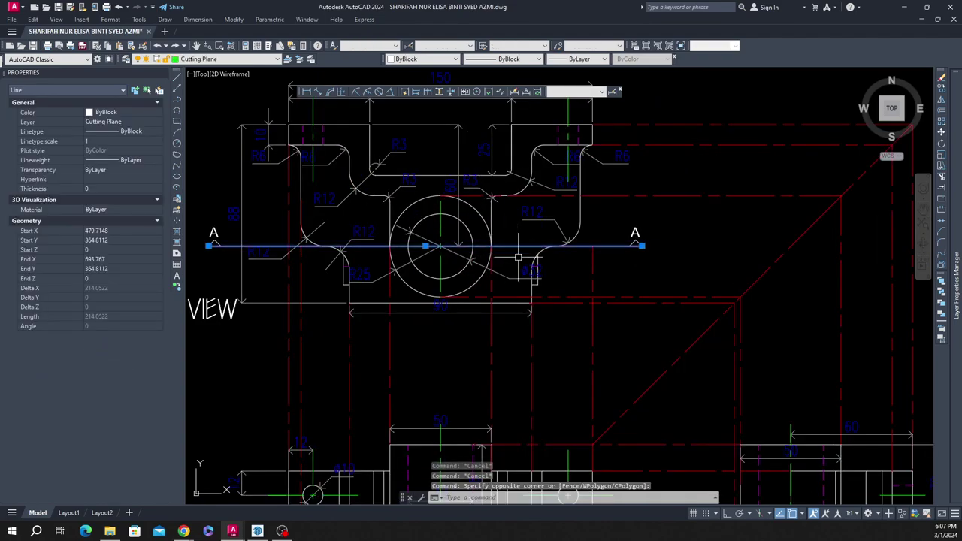
left_click(508, 59)
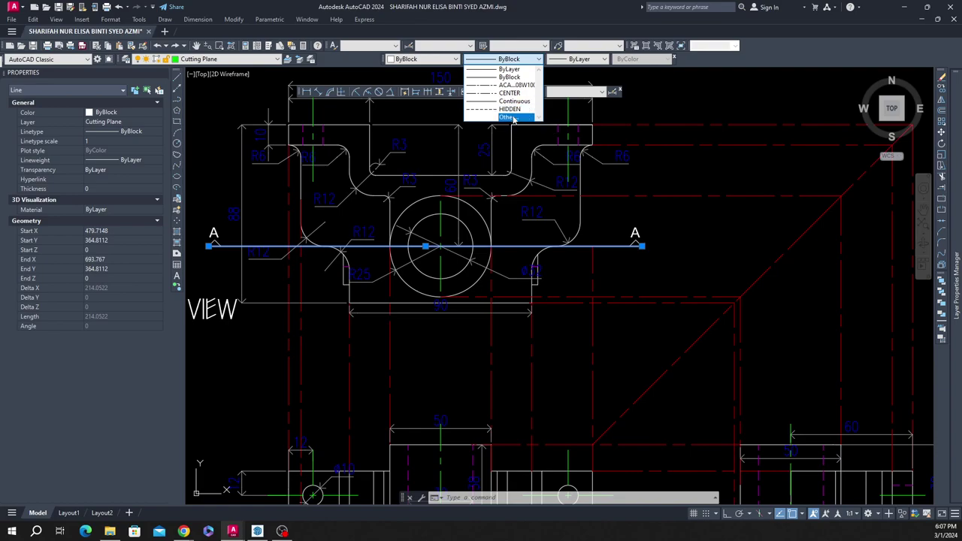
left_click(513, 119)
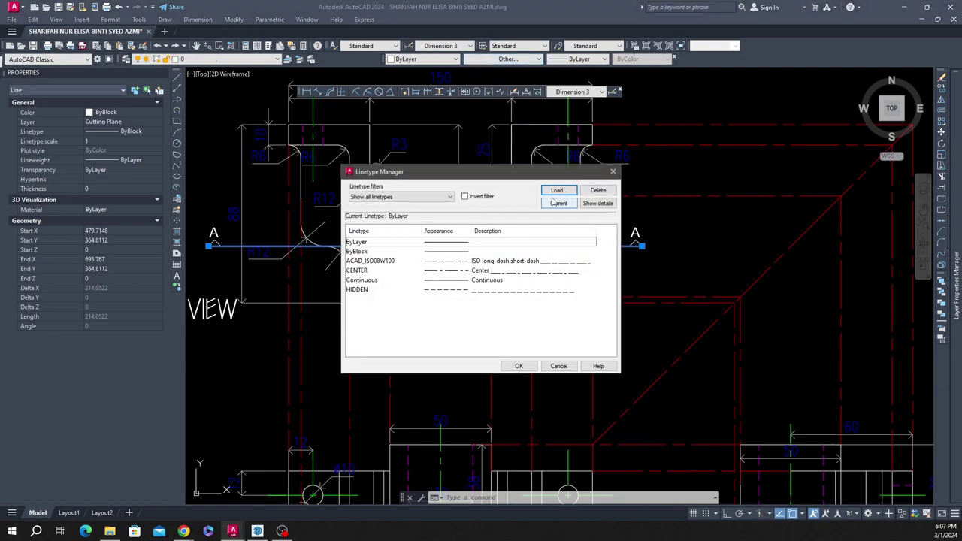
Step: Load the DASHED linetype from the list of available linetypes
left_click(557, 190)
scroll(501, 277, "down", 2)
scroll(501, 277, "down", 3)
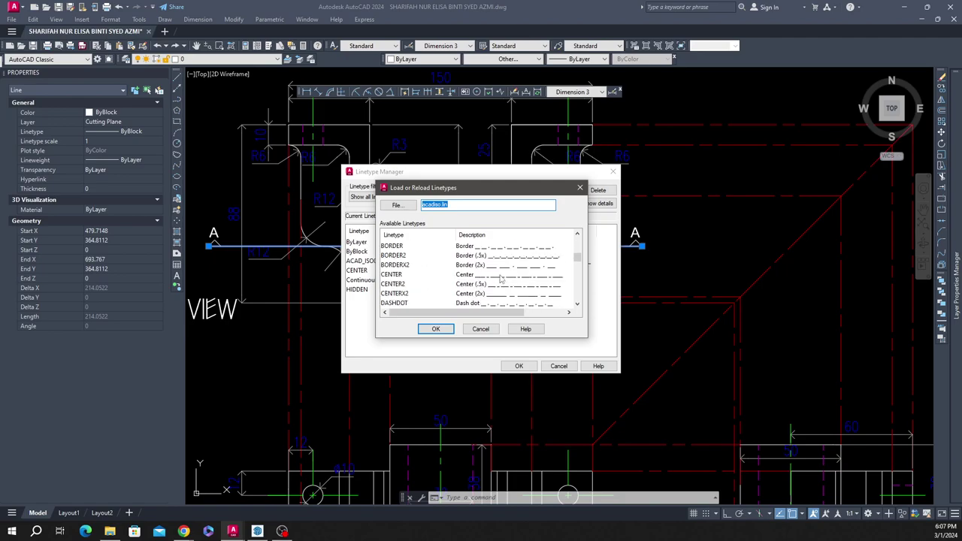
scroll(498, 274, "down", 1)
scroll(498, 274, "down", 1)
scroll(497, 275, "down", 1)
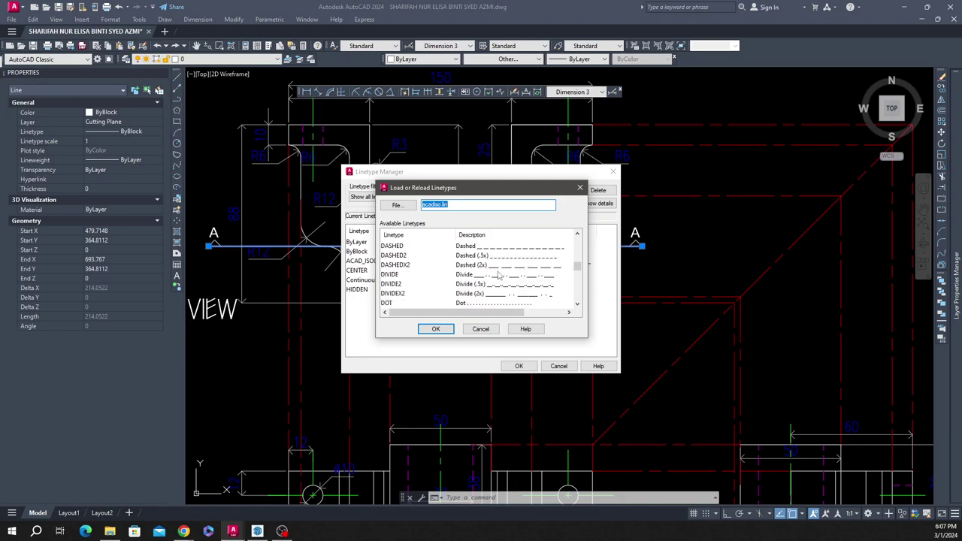
scroll(496, 277, "down", 4)
scroll(495, 276, "down", 3)
scroll(498, 276, "down", 2)
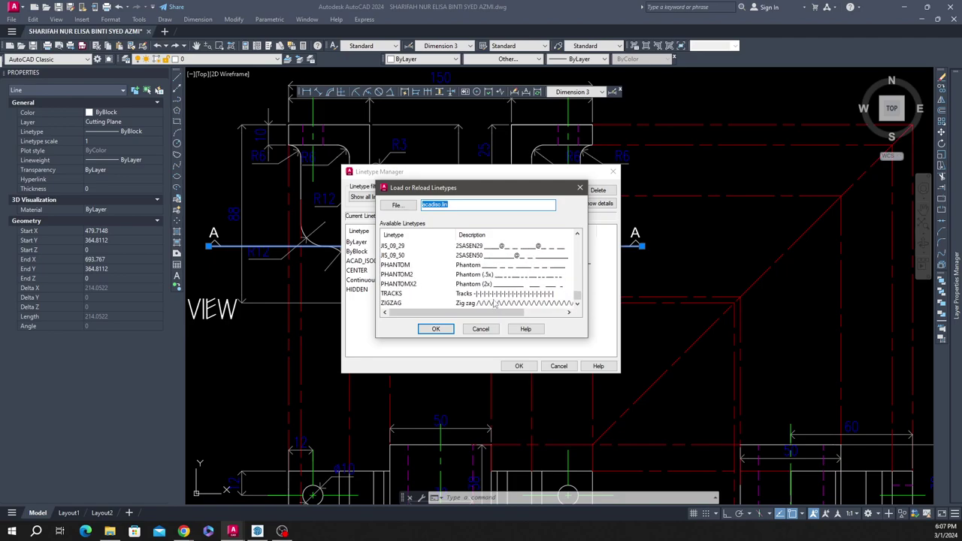
scroll(494, 297, "up", 1)
scroll(486, 272, "up", 4)
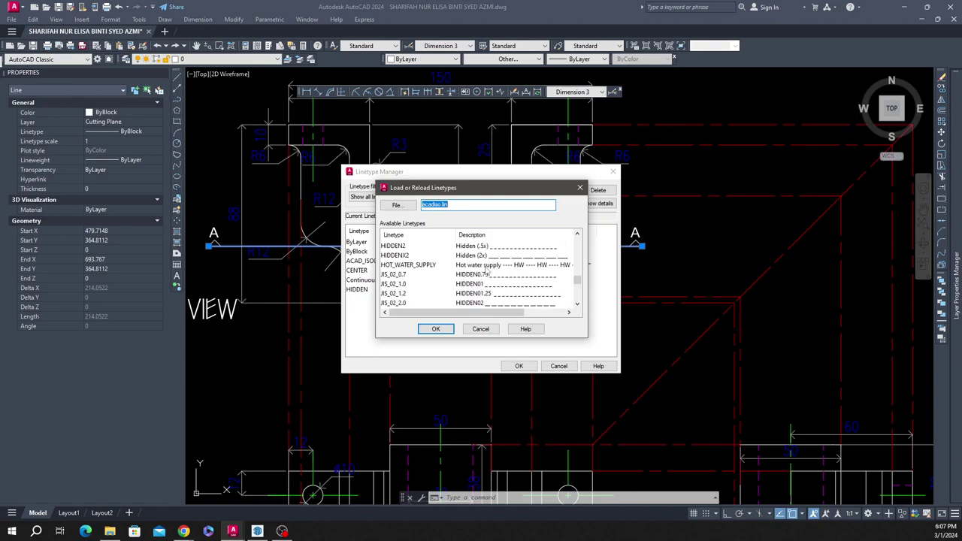
scroll(486, 293, "up", 1)
scroll(486, 289, "up", 2)
scroll(486, 286, "up", 1)
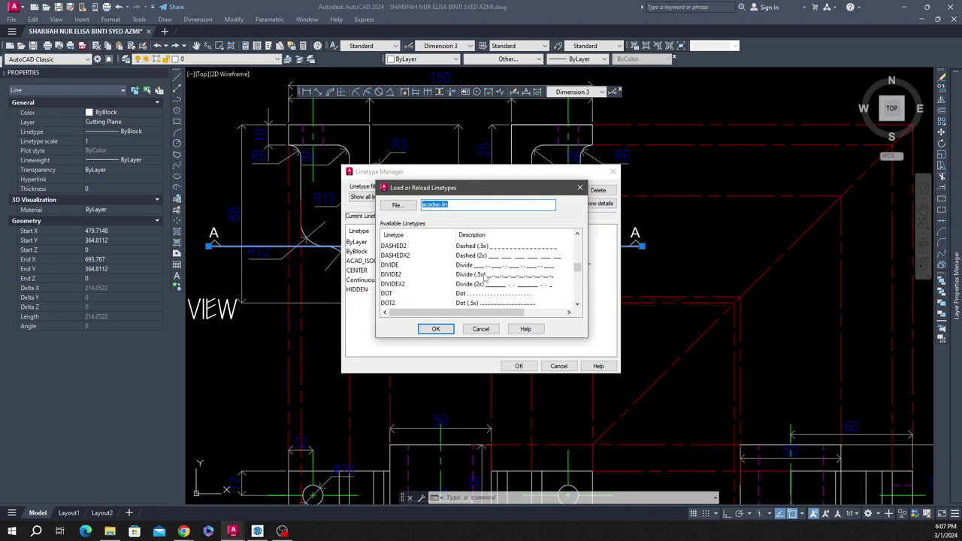
scroll(486, 281, "up", 1)
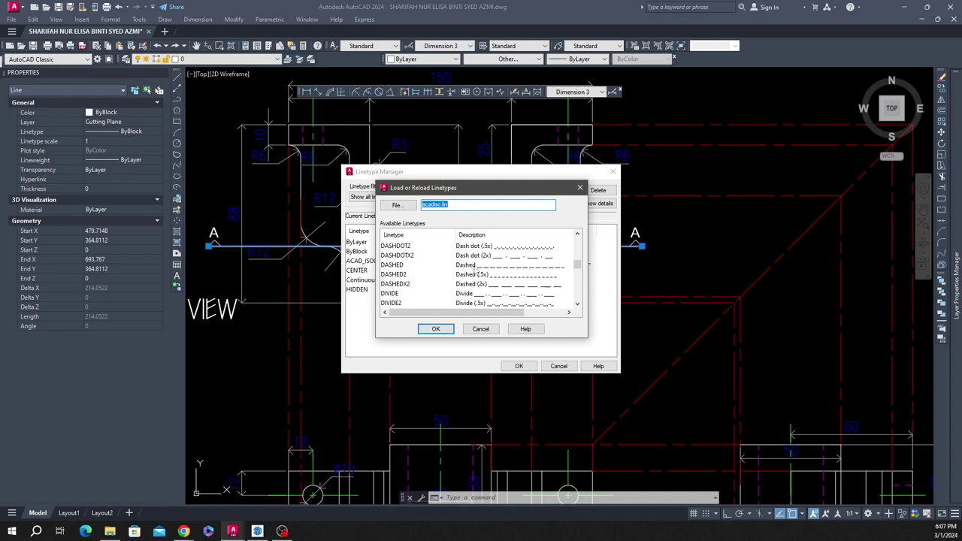
left_click(434, 329)
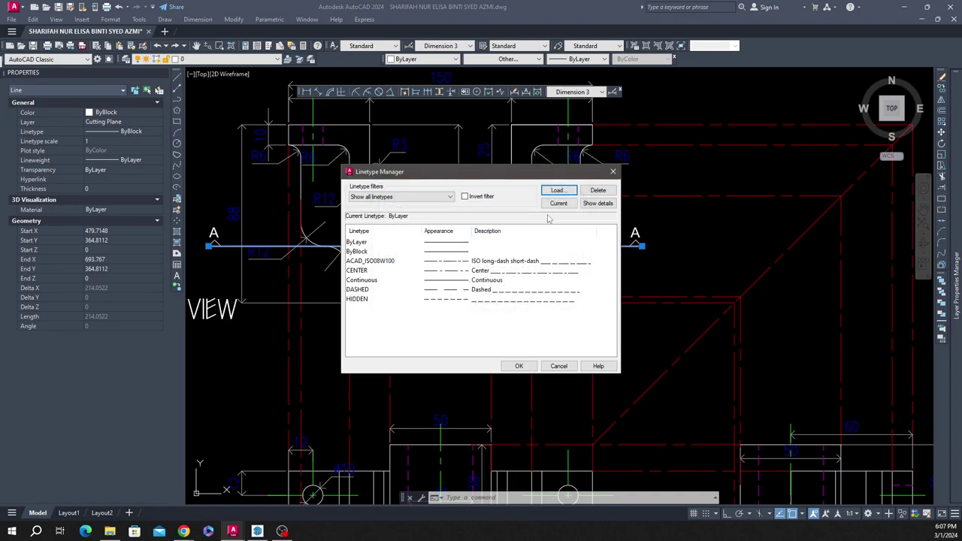
Step: Apply the DASHED linetype to the A-A cutting-plane line
left_click(518, 365)
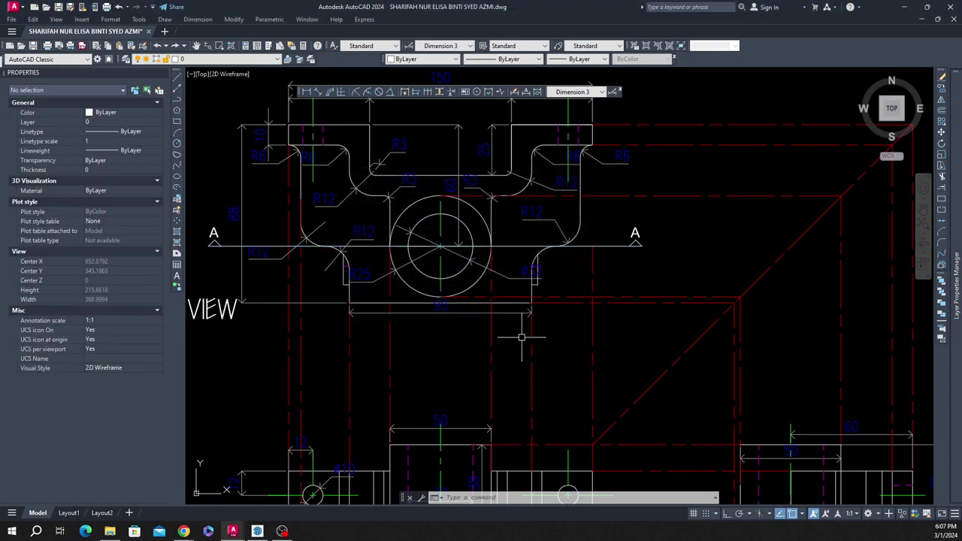
left_click(529, 254)
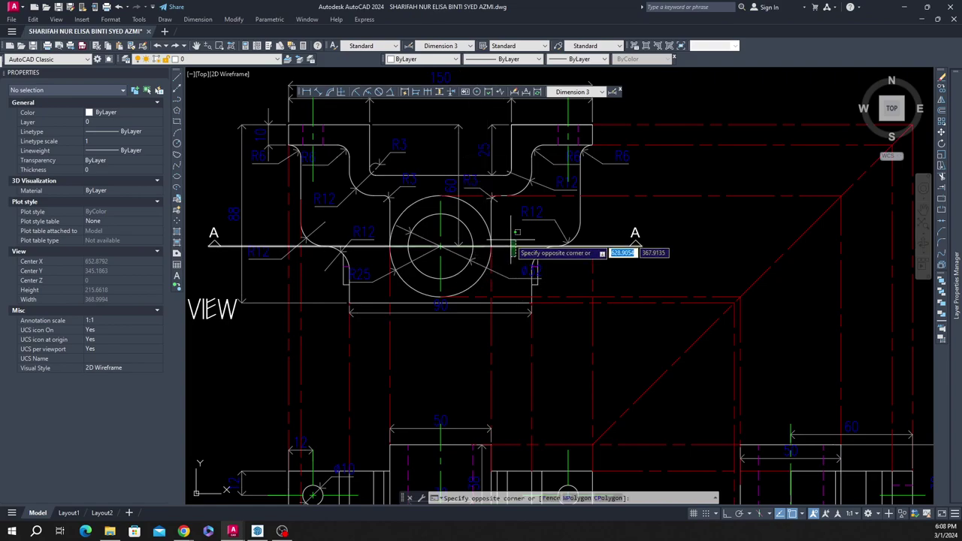
left_click(511, 236)
left_click(518, 59)
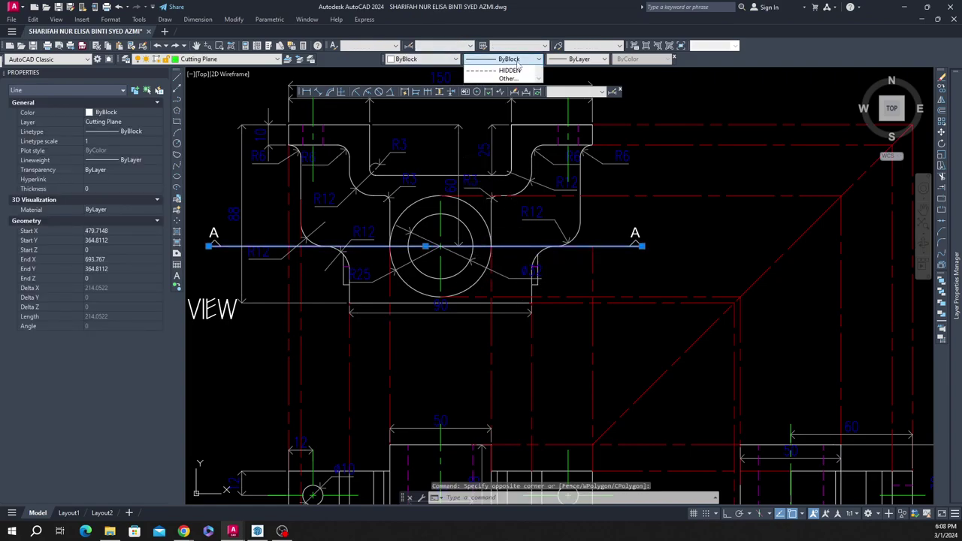
left_click(515, 109)
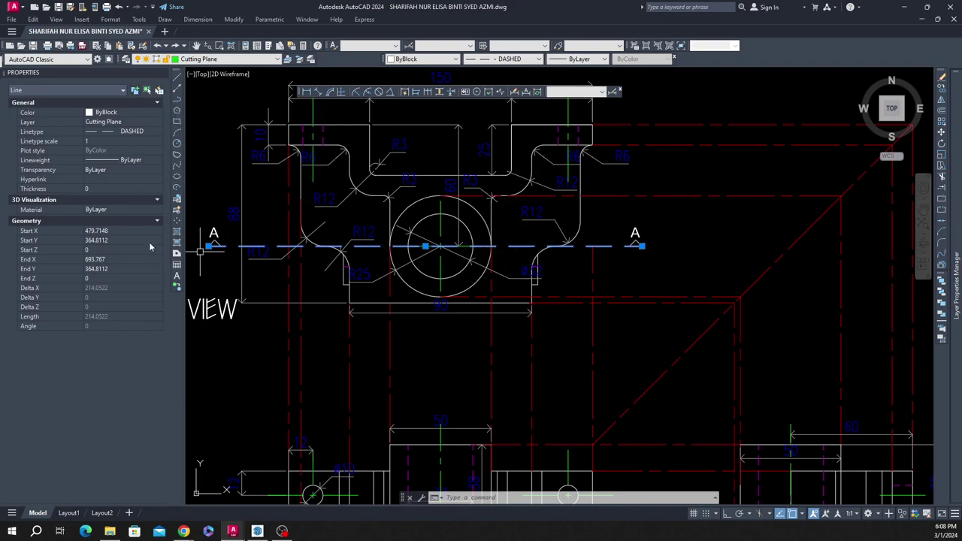
Step: In Properties, set the cutting-plane line's linetype scale to 0.5
right_click(528, 249)
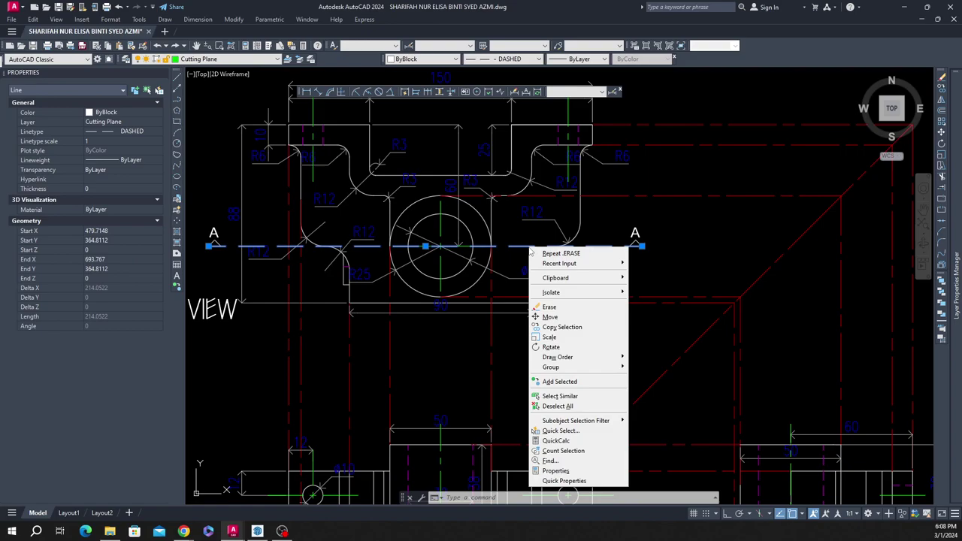
left_click(562, 472)
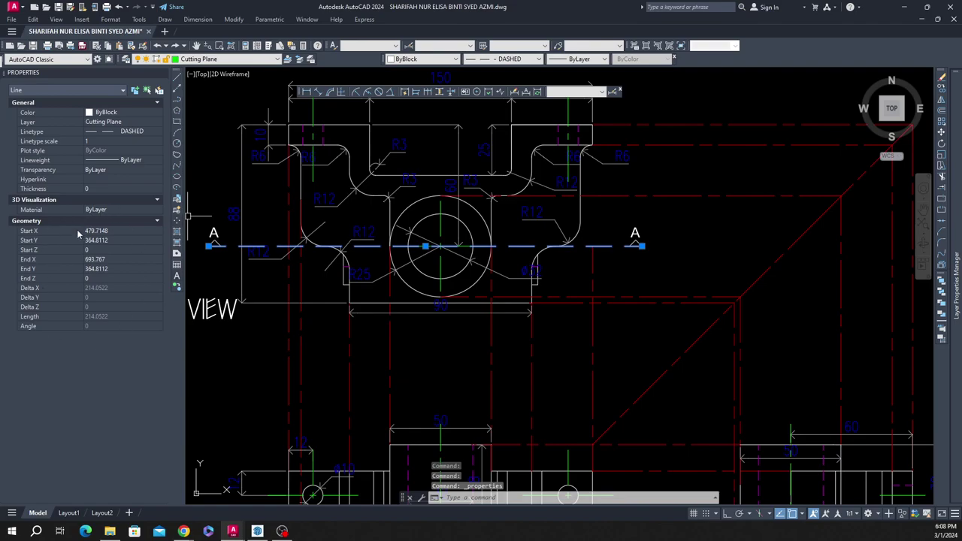
left_click(99, 141)
type("0.5")
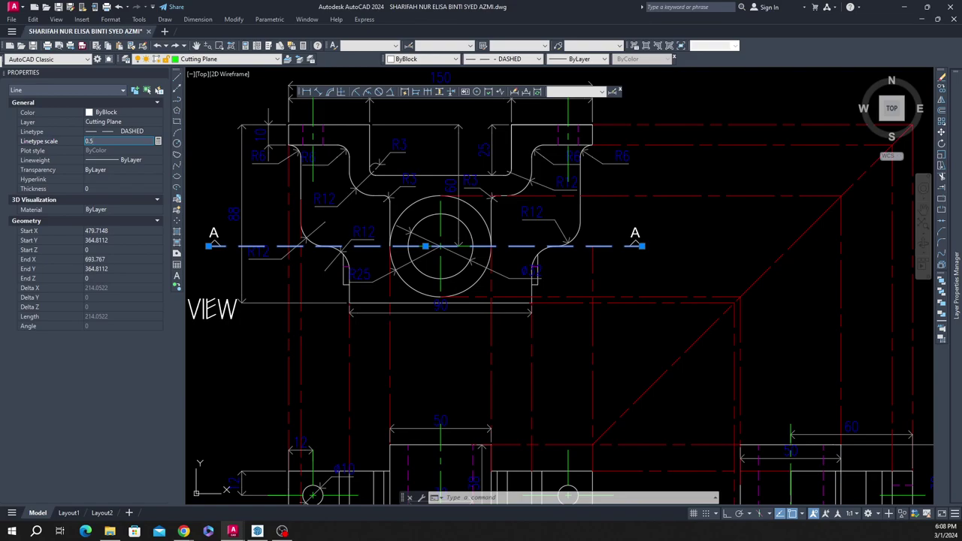
key("Return")
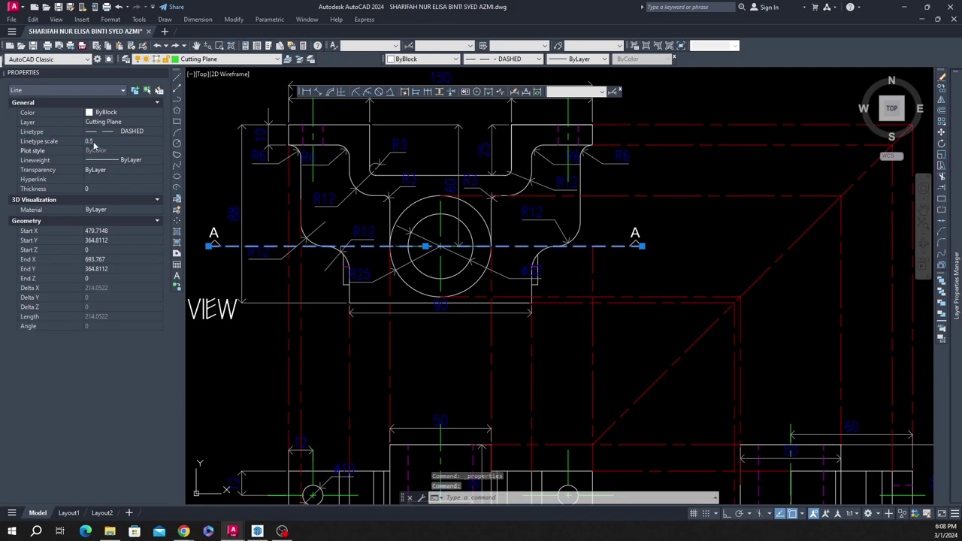
left_click(94, 142)
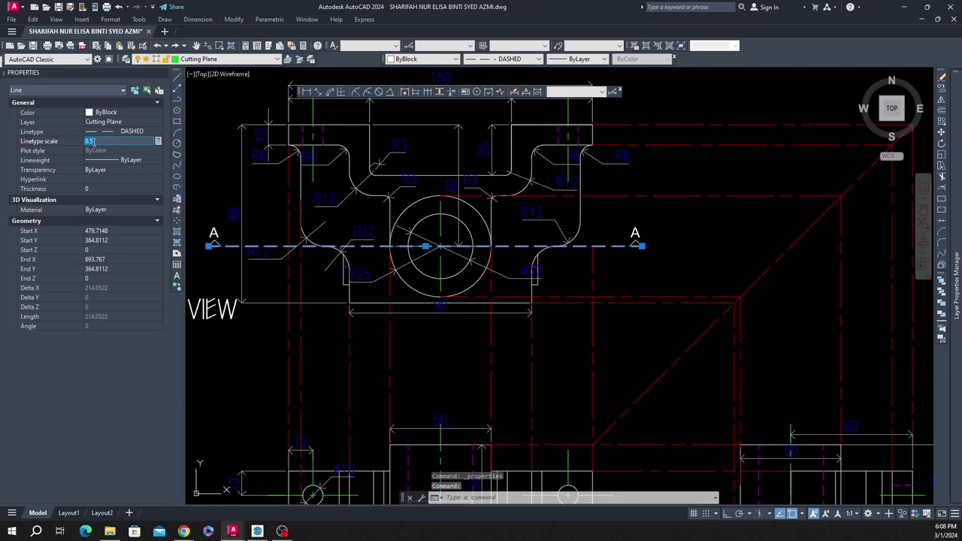
type("2")
key("Return")
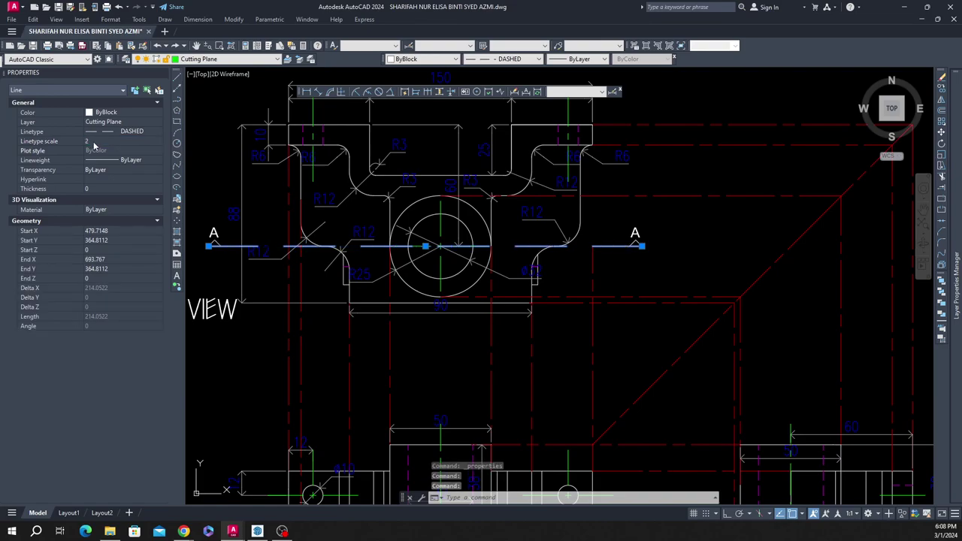
left_click(94, 142)
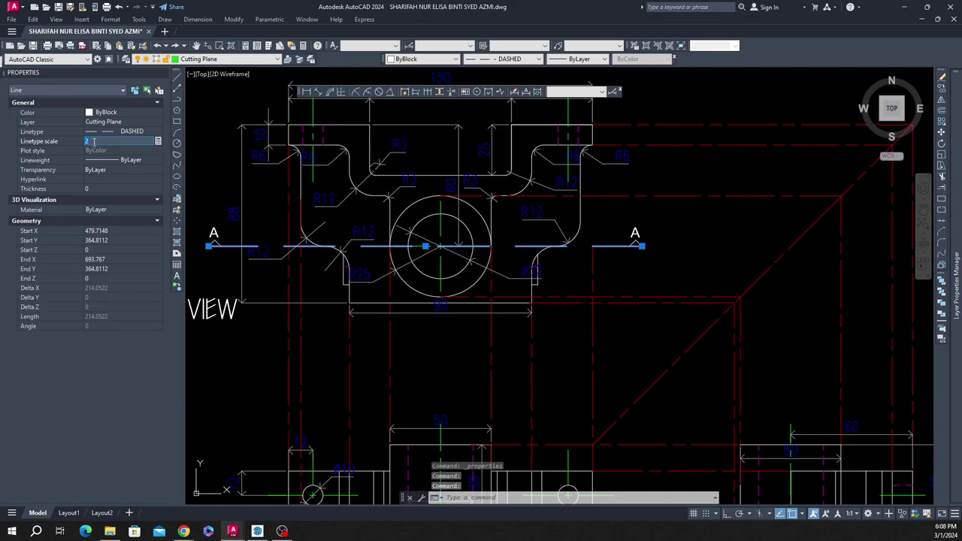
type("5")
type("0.5")
key("Return")
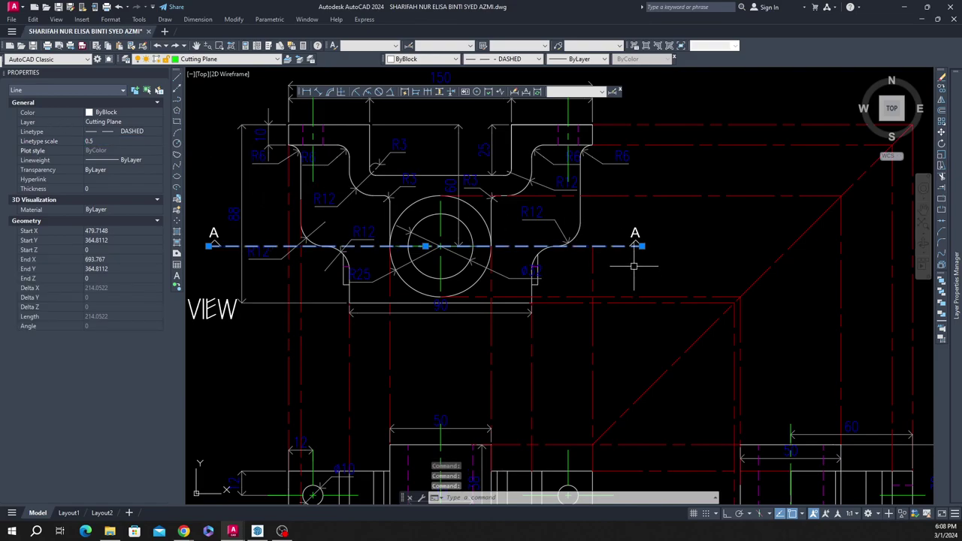
Step: Colour the A-A cutting-plane line green
left_click(426, 60)
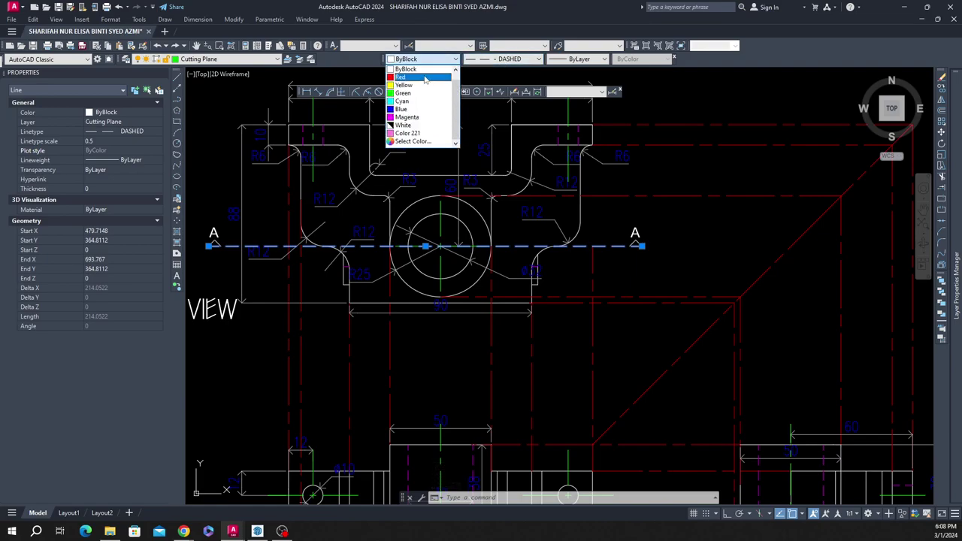
left_click(425, 79)
left_click(425, 59)
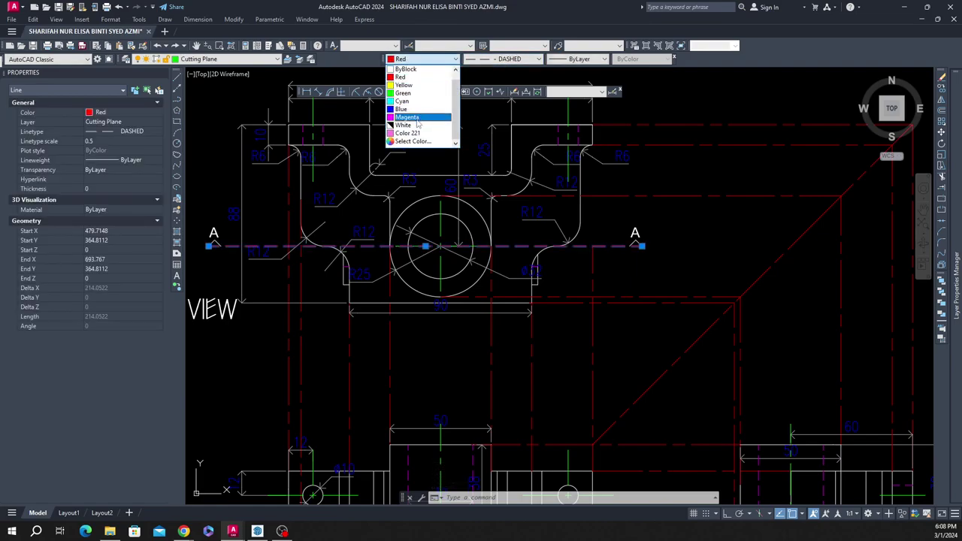
left_click(403, 93)
key("Escape")
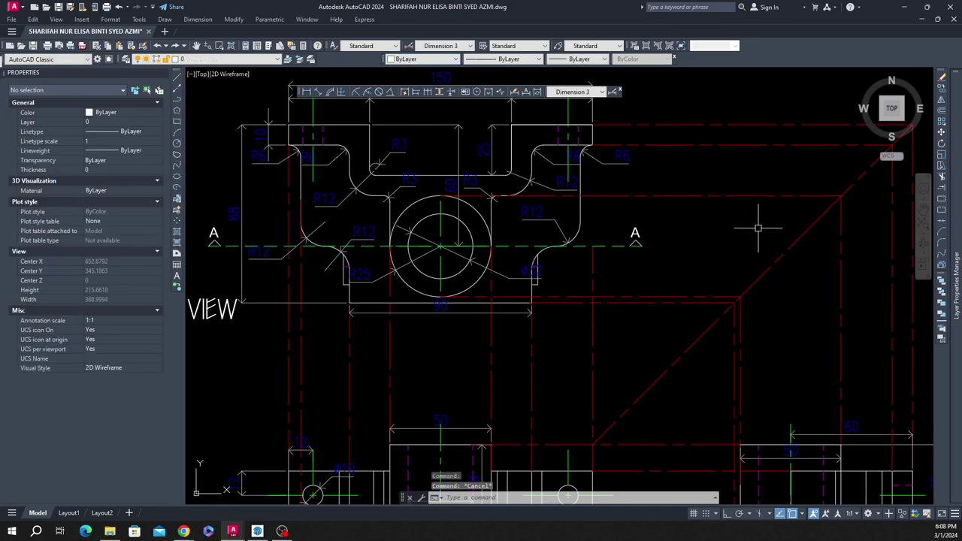
left_click(612, 259)
left_click(610, 234)
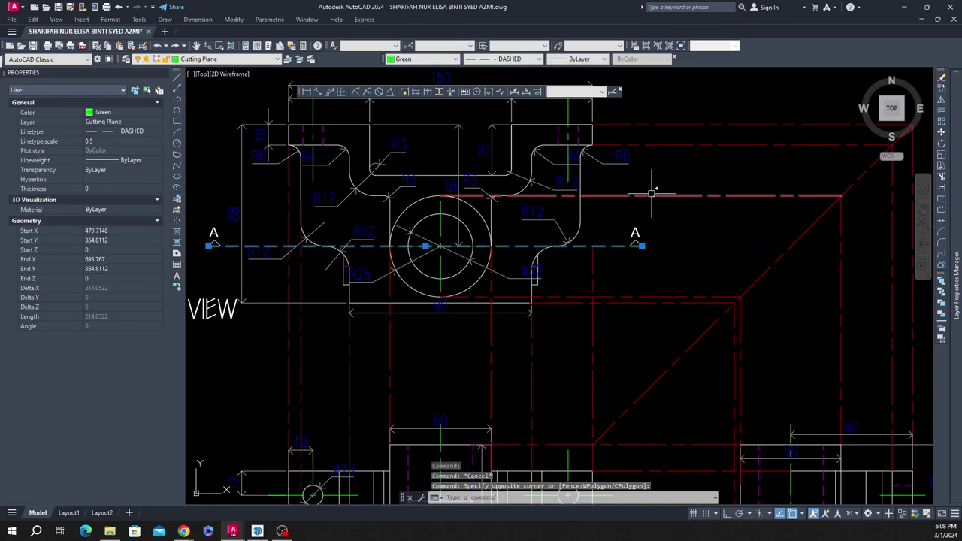
key("Escape")
key("Escape")
scroll(582, 228, "down", 2)
scroll(437, 205, "down", 5)
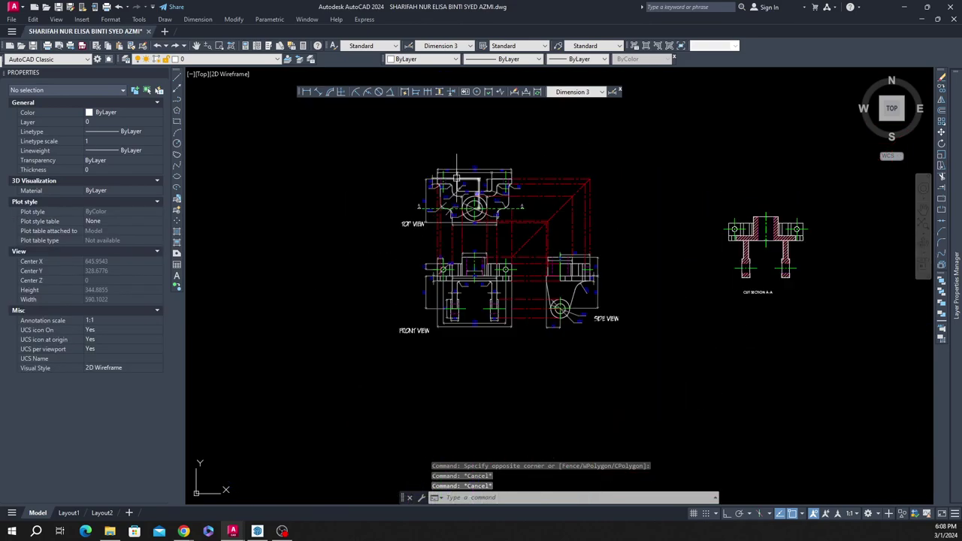
scroll(923, 225, "up", 2)
scroll(923, 214, "down", 2)
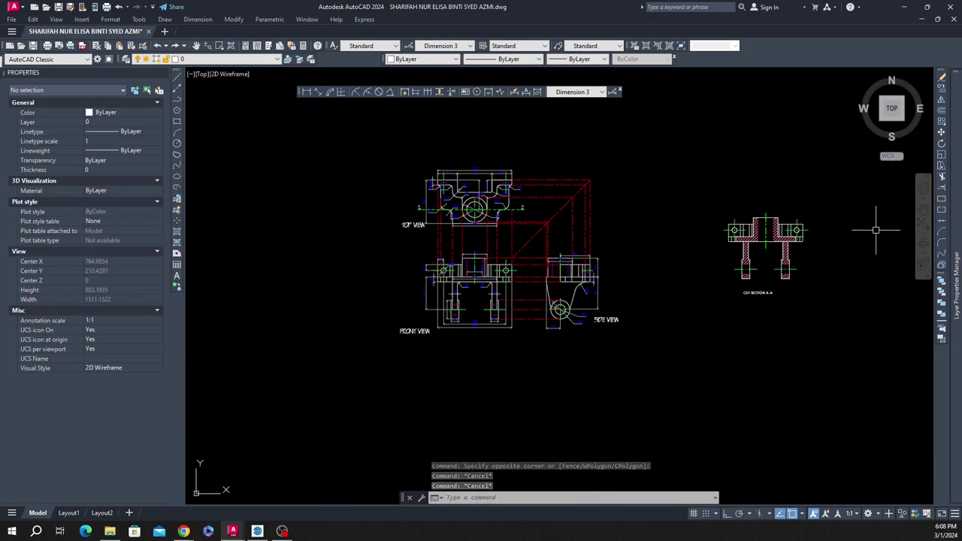
scroll(815, 253, "up", 4)
scroll(815, 249, "down", 2)
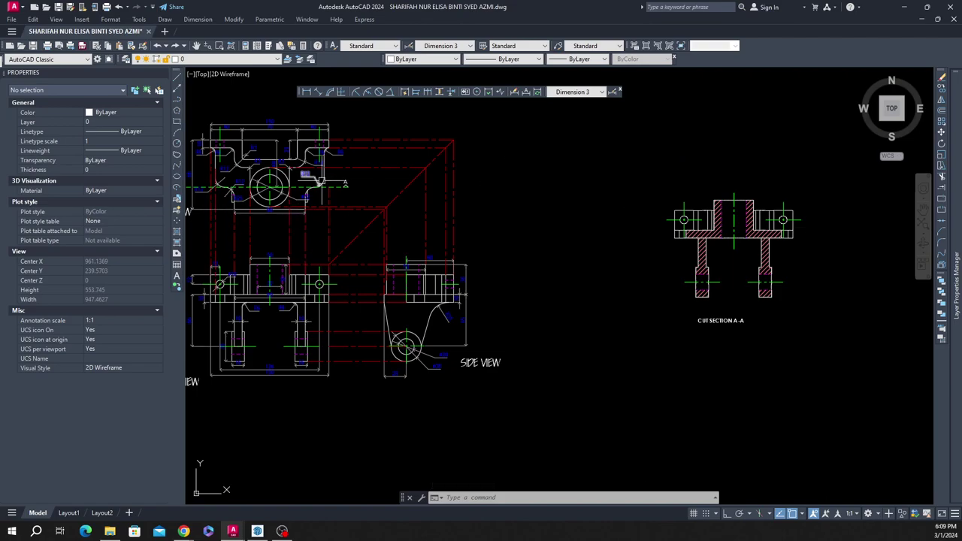
scroll(513, 372, "up", 3)
left_click(443, 342)
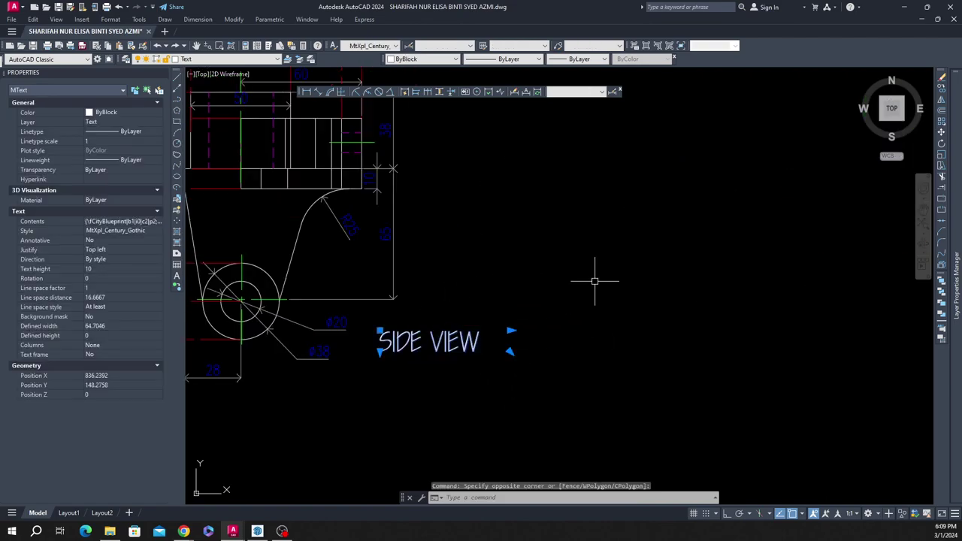
scroll(609, 315, "down", 3)
scroll(528, 229, "up", 2)
key("Escape")
left_click(617, 284)
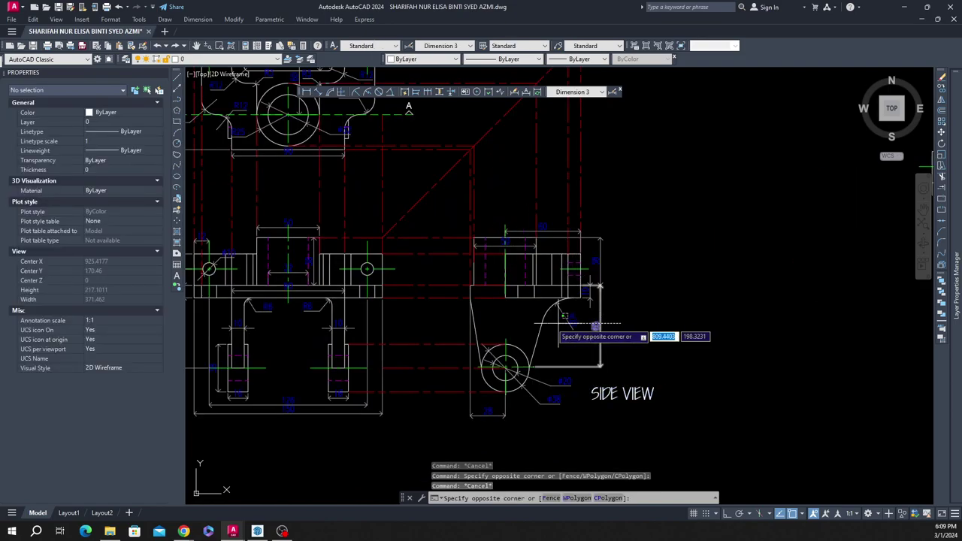
left_click(563, 356)
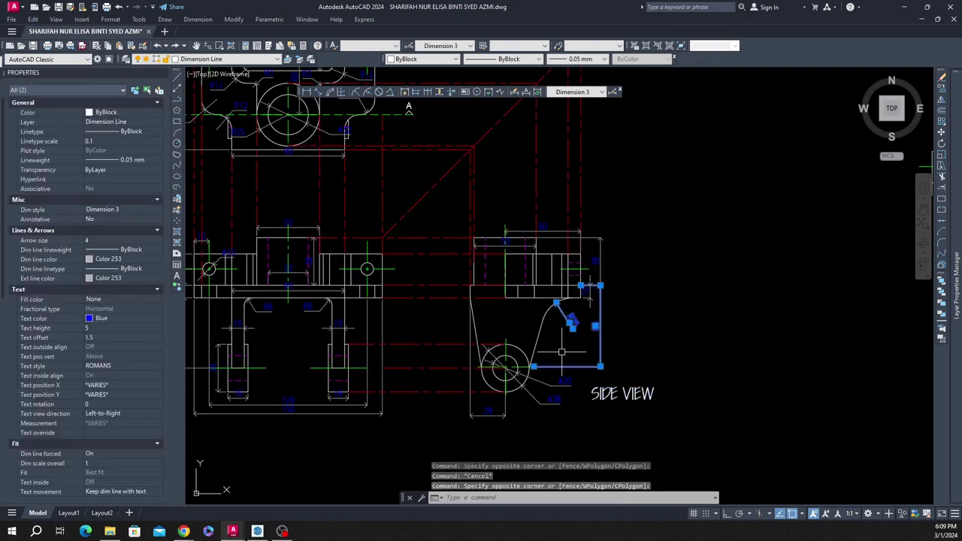
key("Escape")
scroll(293, 277, "up", 3)
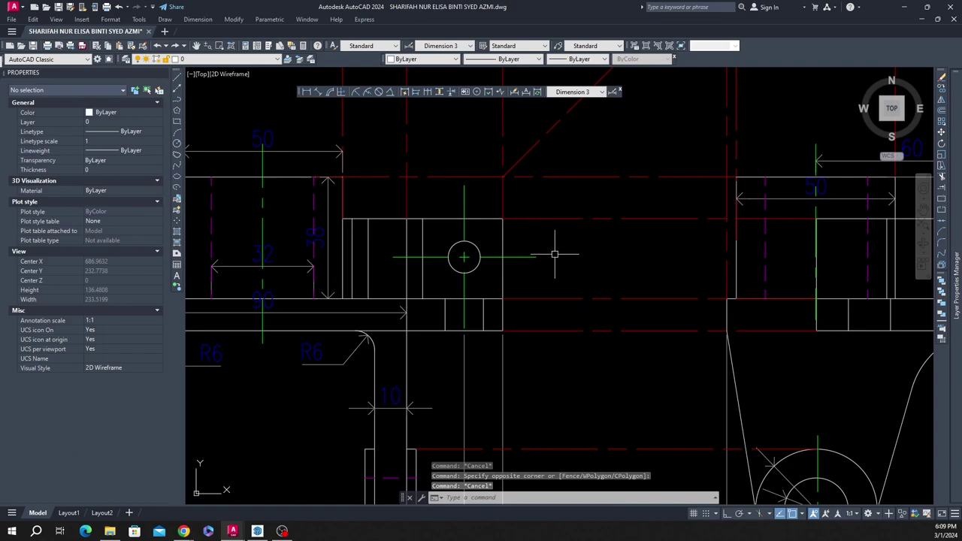
left_click(528, 257)
scroll(622, 289, "down", 3)
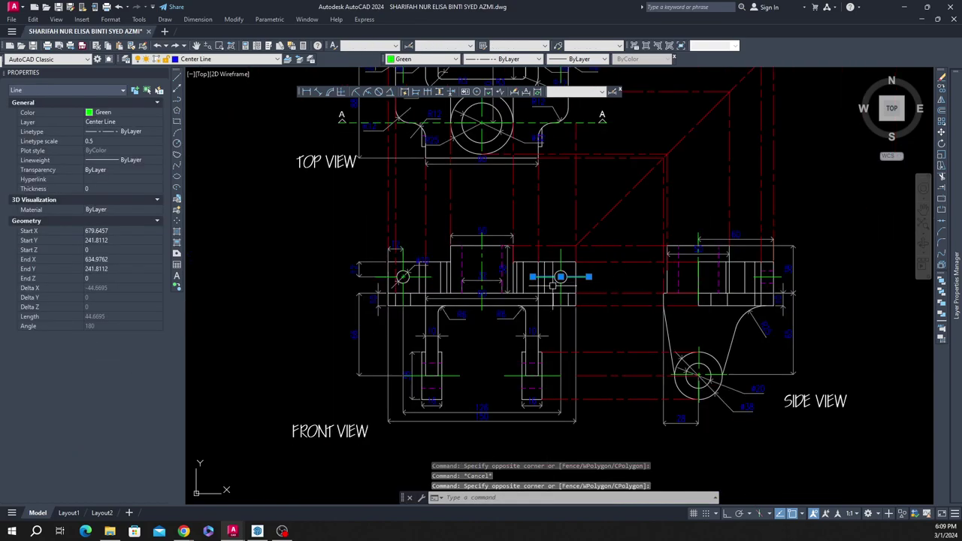
key("Escape")
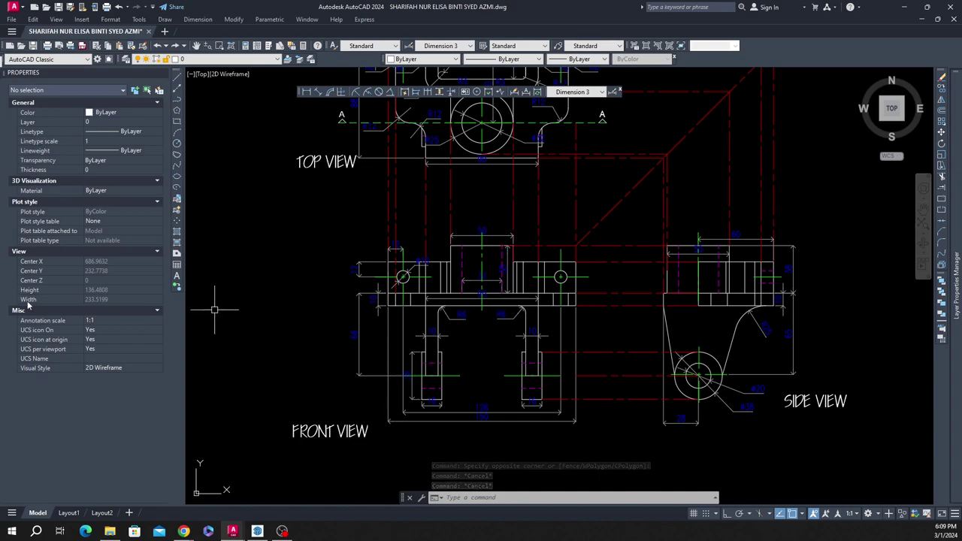
left_click(388, 209)
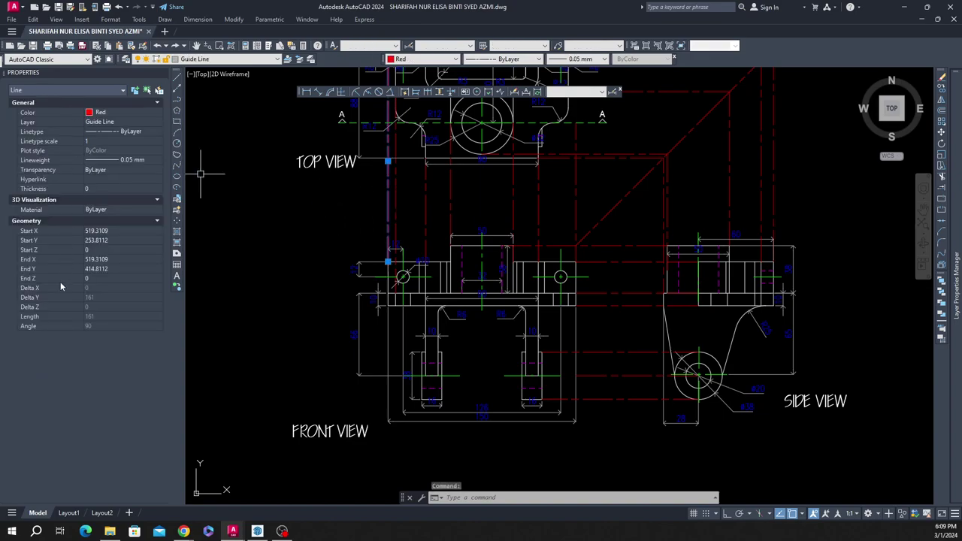
key("Escape")
key("Escape")
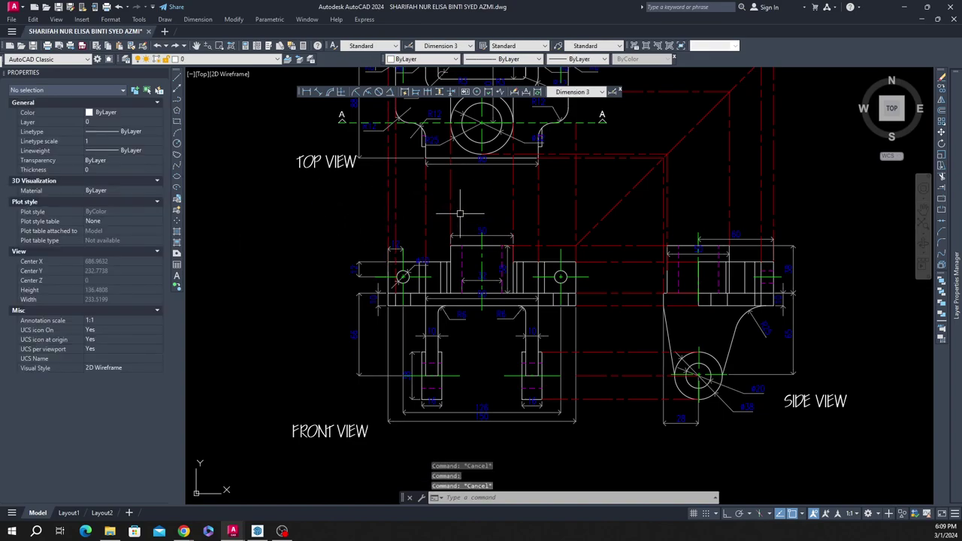
key("Escape")
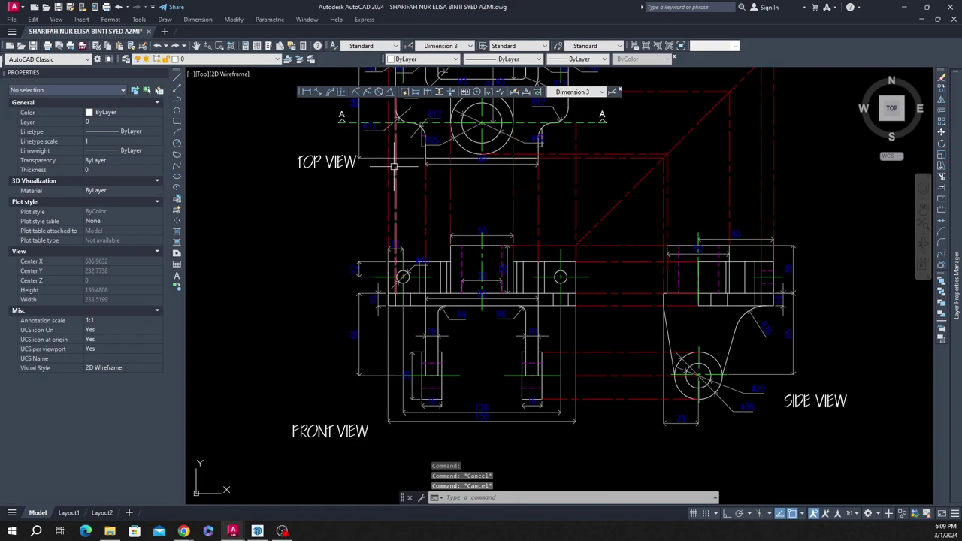
left_click(388, 350)
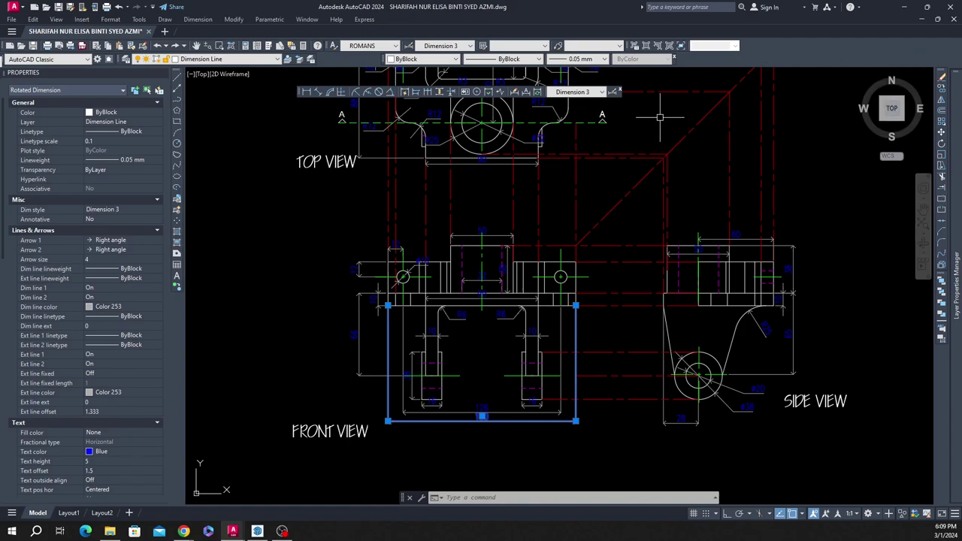
left_click(630, 169)
key("Escape")
key("Escape")
key("Escape")
scroll(622, 214, "down", 4)
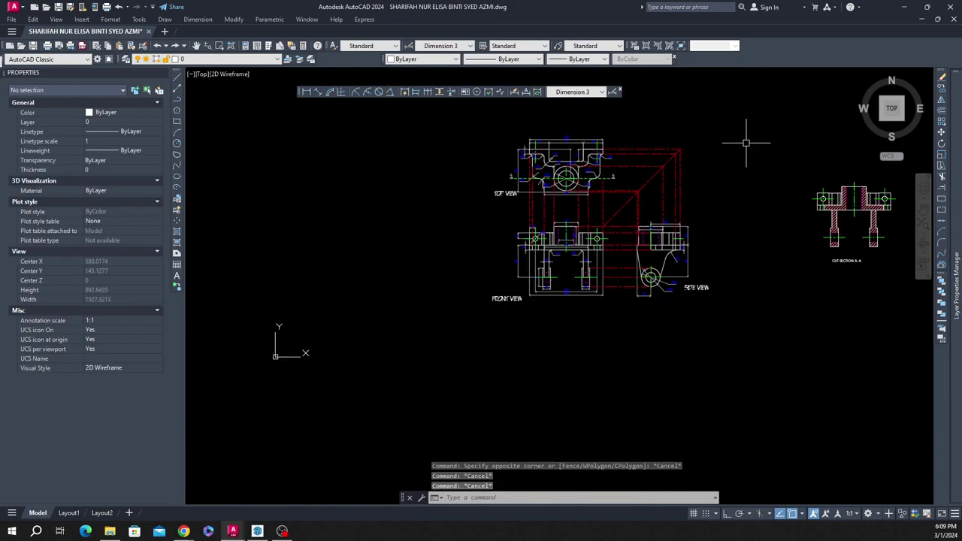
scroll(746, 143, "up", 2)
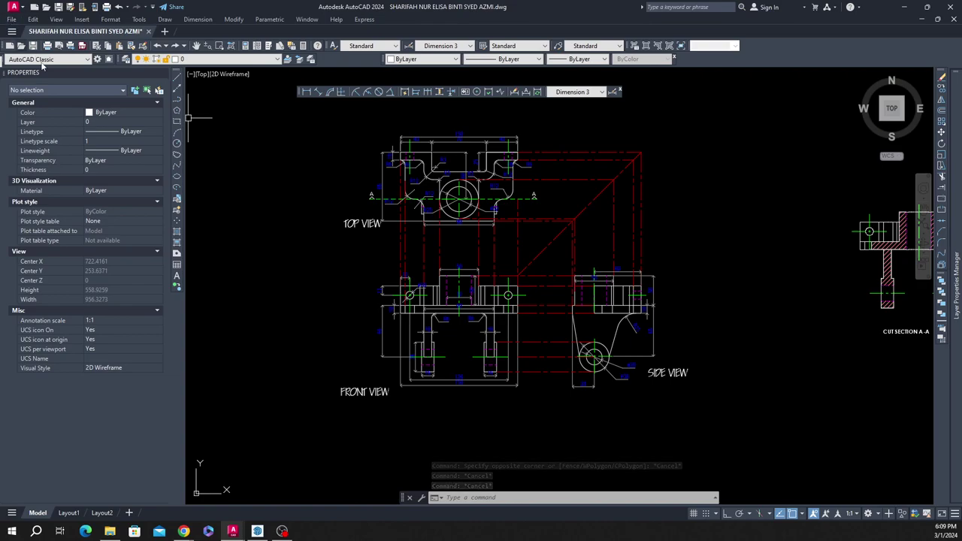
left_click(11, 19)
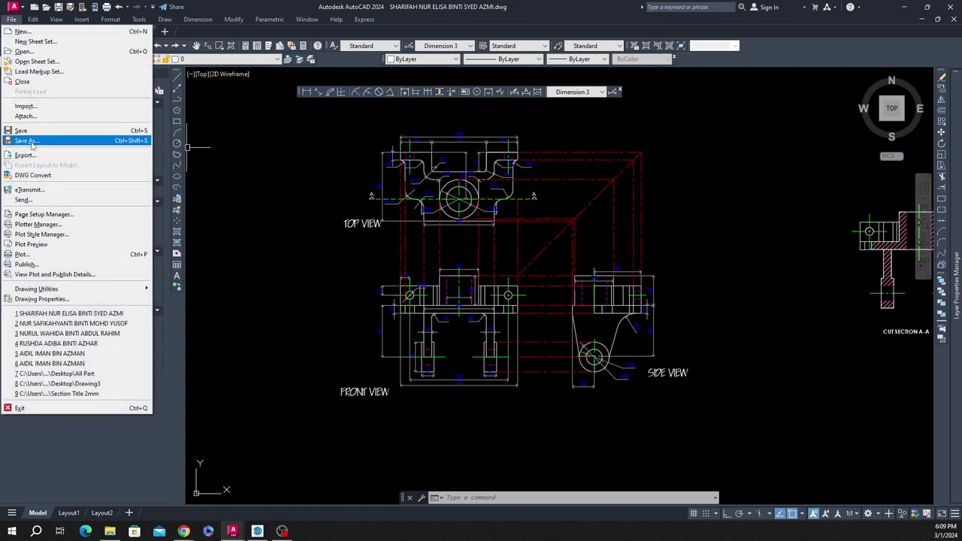
left_click(25, 140)
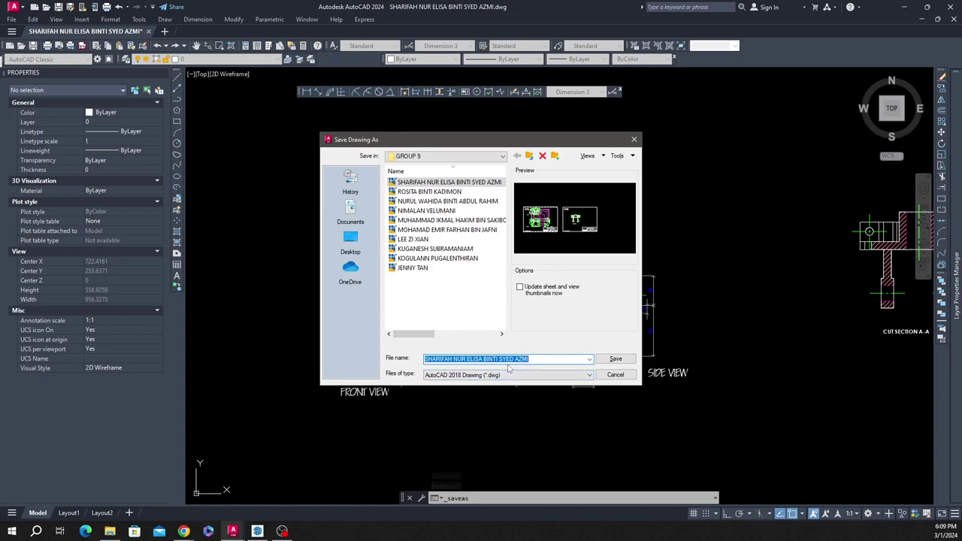
left_click(534, 359)
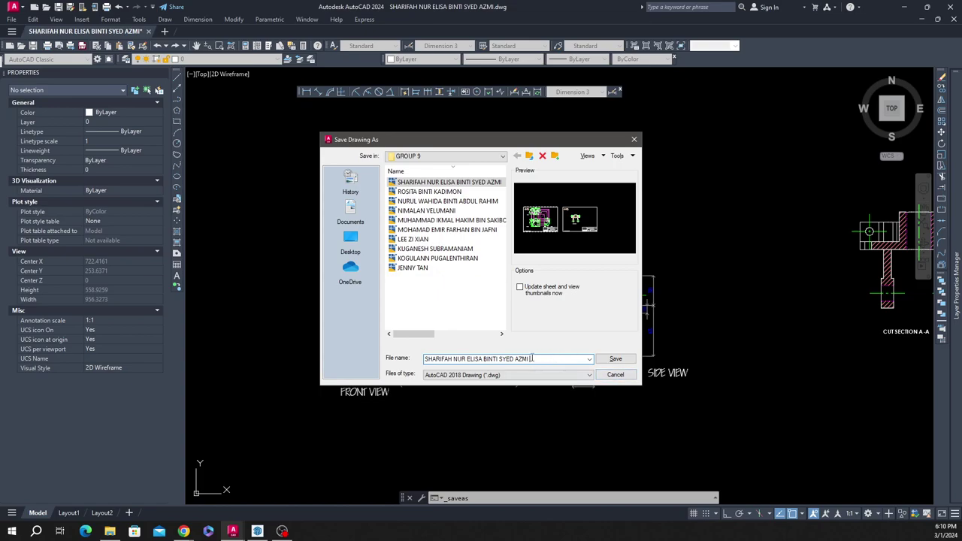
left_click(623, 378)
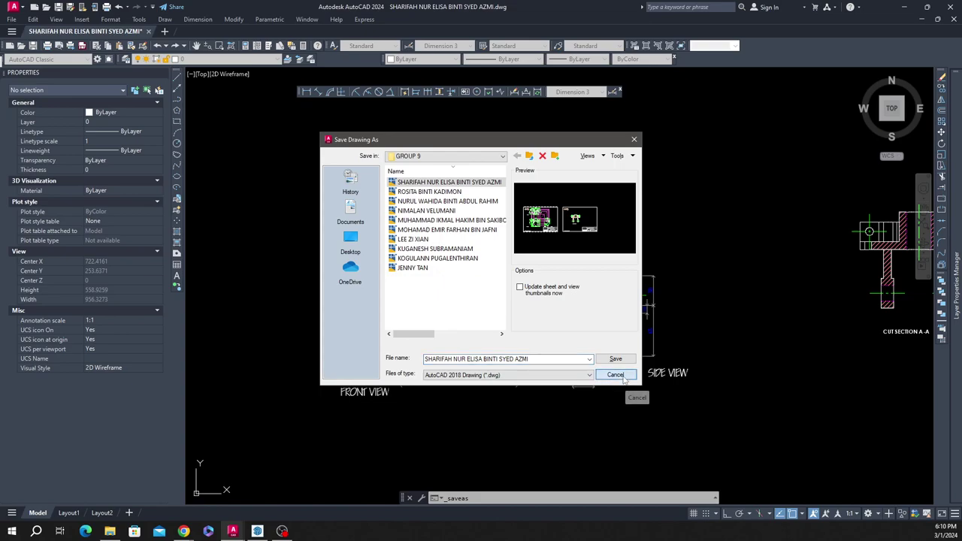
left_click(622, 377)
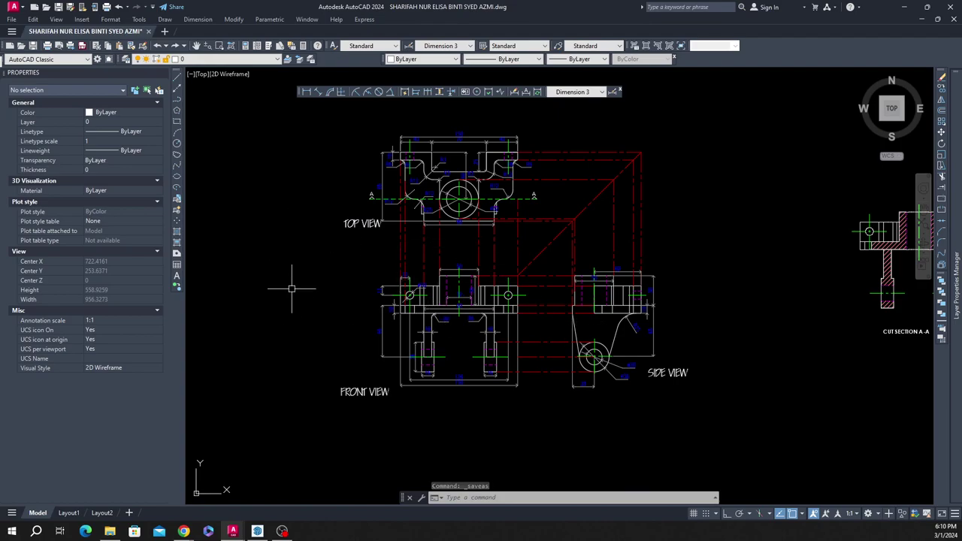
scroll(292, 287, "down", 2)
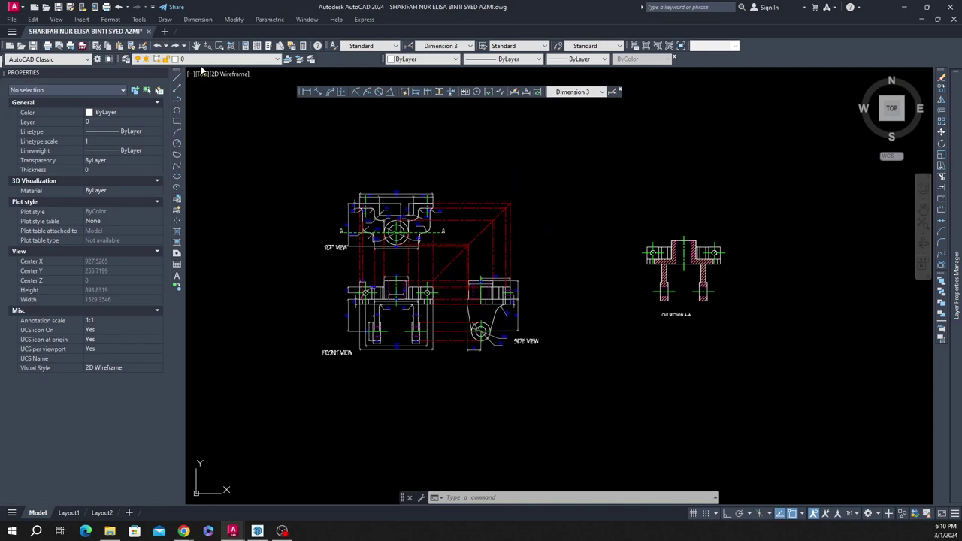
Step: Create a new blank drawing with the grid off and copy every object from the original drawing
left_click(164, 32)
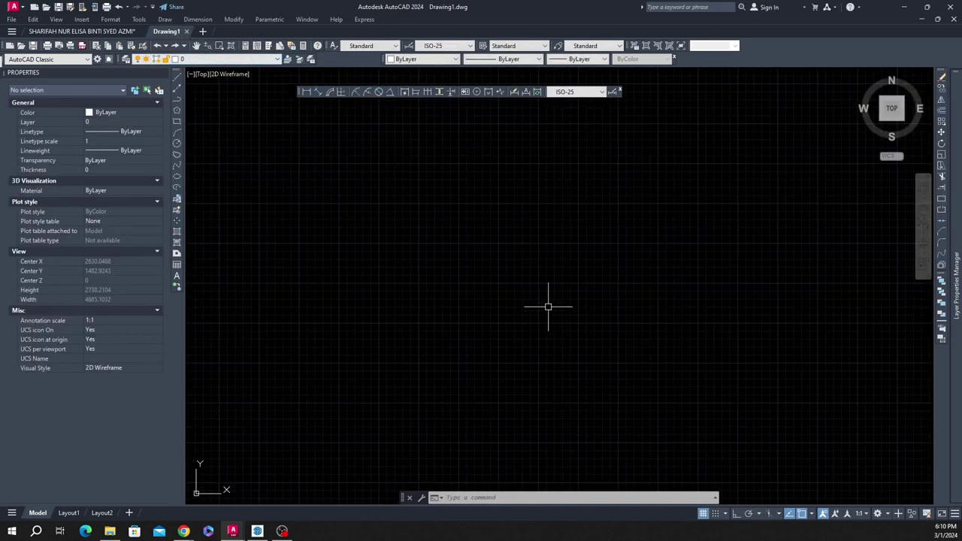
left_click(702, 513)
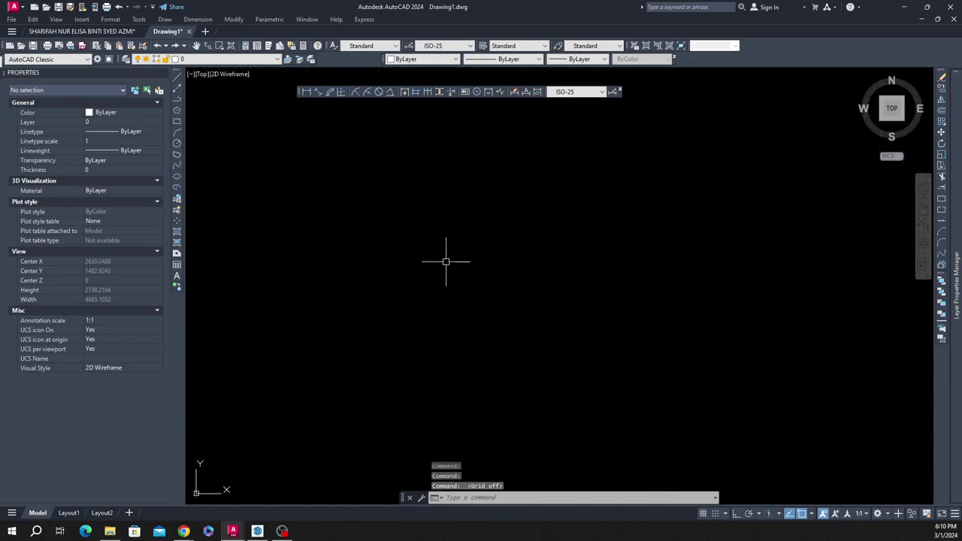
left_click(116, 30)
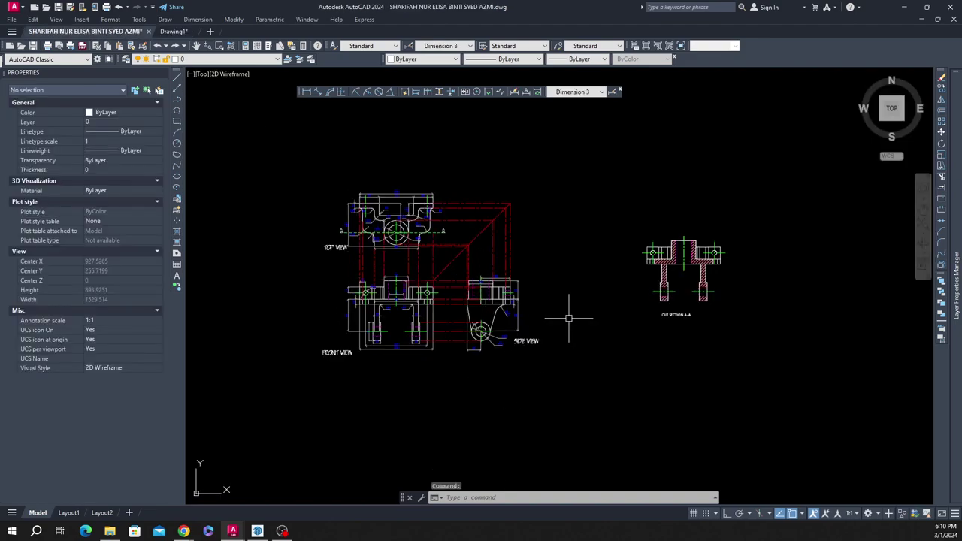
scroll(569, 317, "down", 2)
key("ctrl+a")
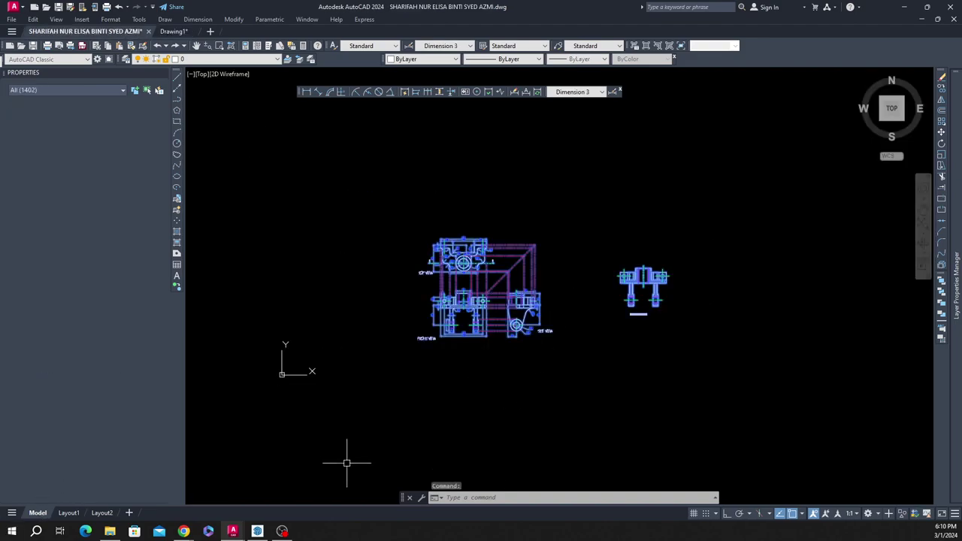
key("ctrl+c")
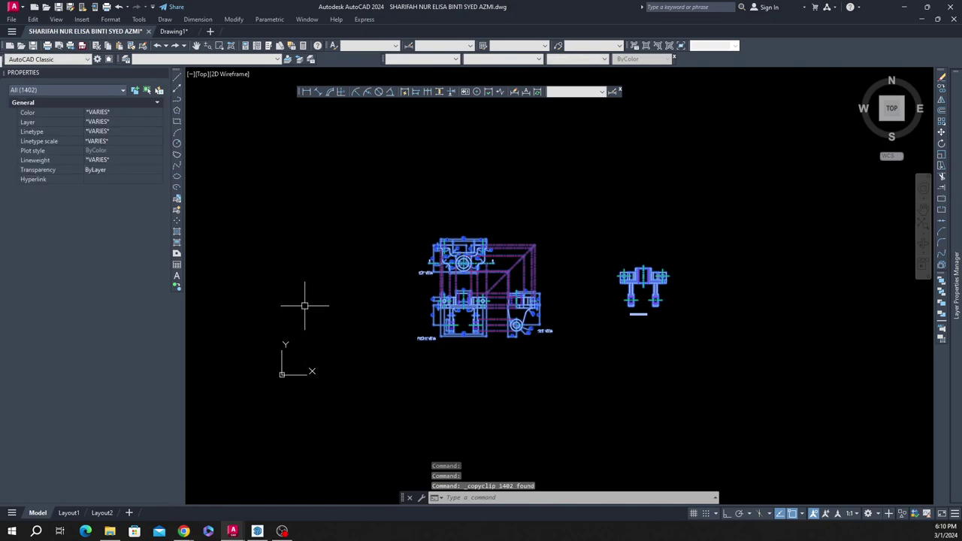
Step: Paste all the views into Drawing1, then show the original drawing's Layout1
left_click(179, 30)
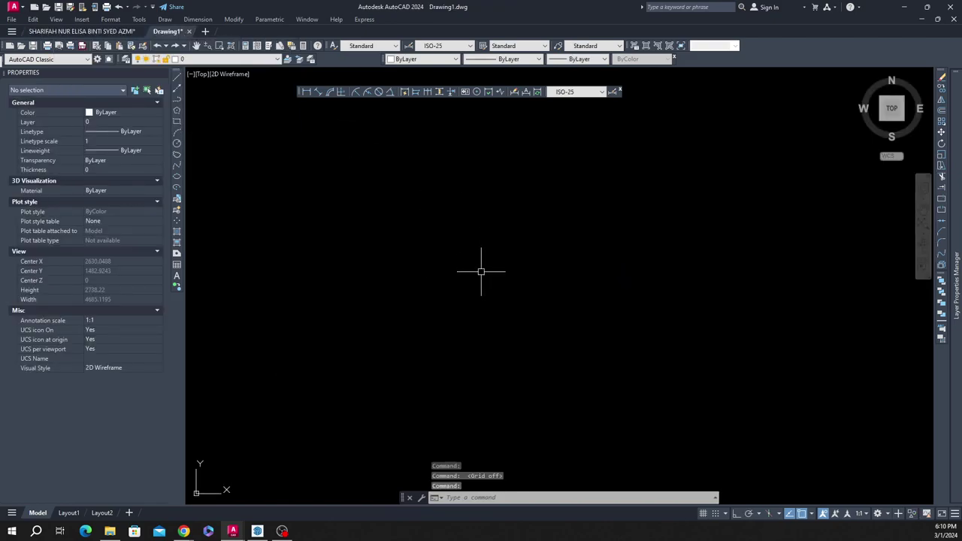
key("ctrl+v")
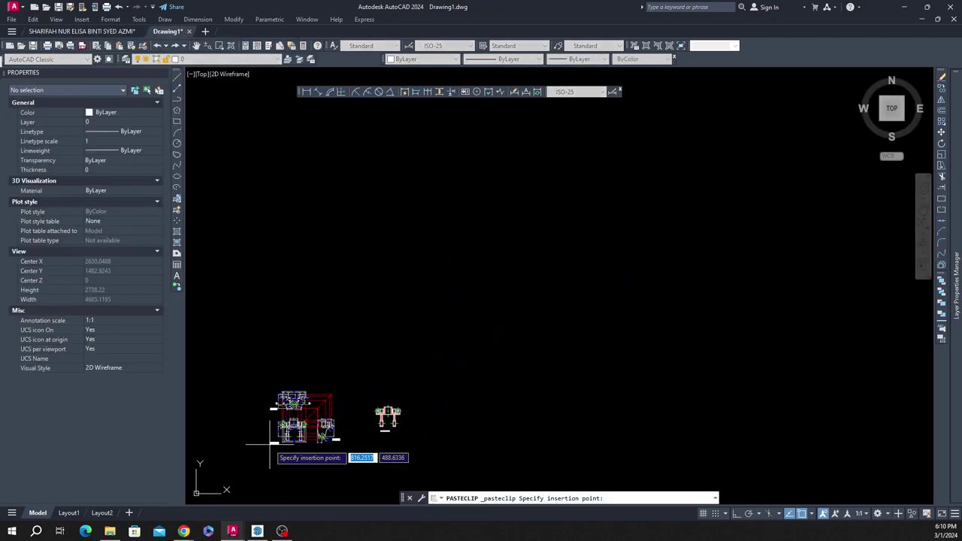
left_click(269, 443)
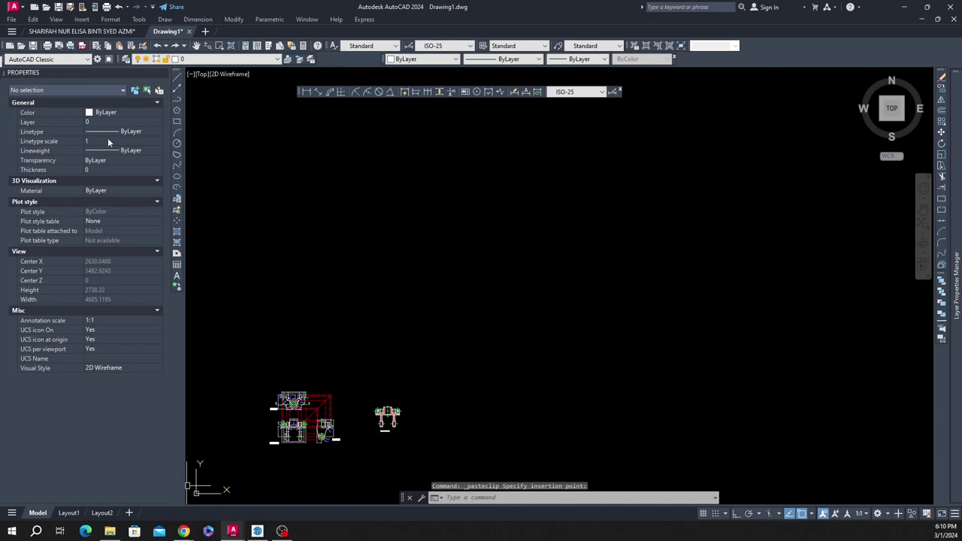
left_click(83, 30)
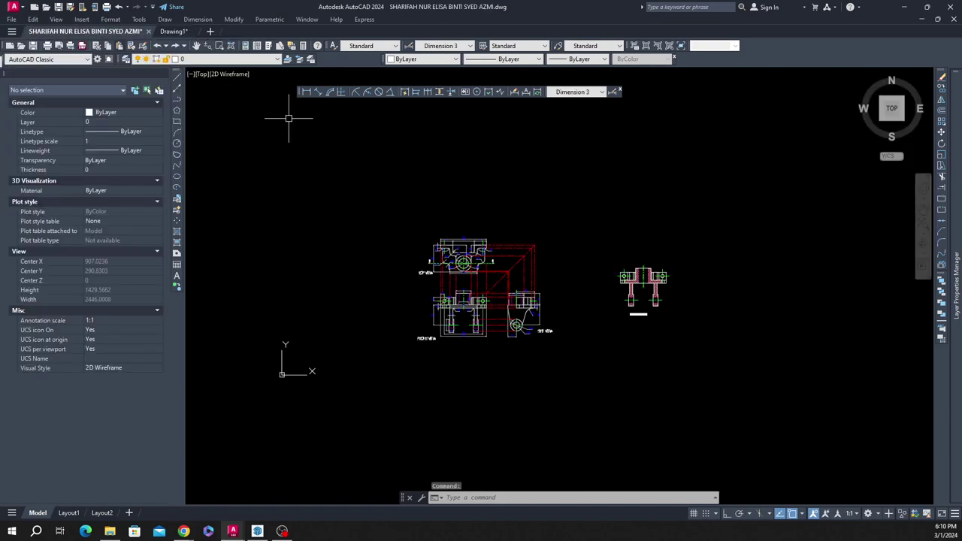
left_click(66, 512)
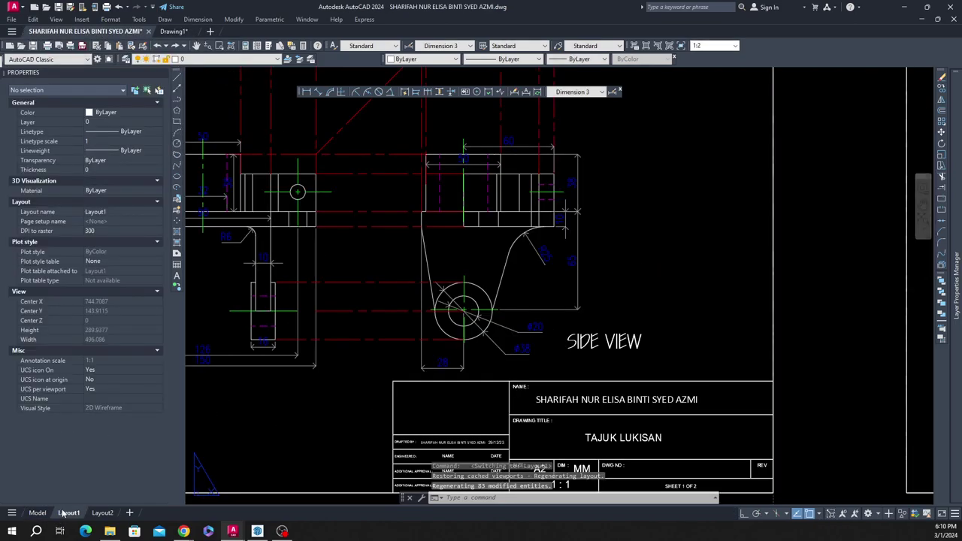
Step: Copy both title-block sheets from the original Layout1 and switch over to Drawing1
scroll(260, 195, "down", 2)
scroll(268, 206, "down", 2)
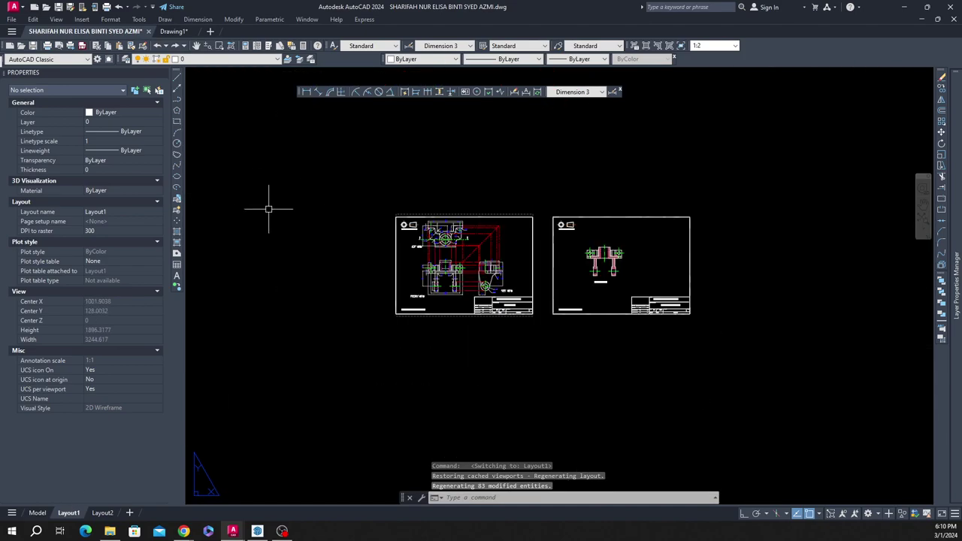
key("ctrl+a")
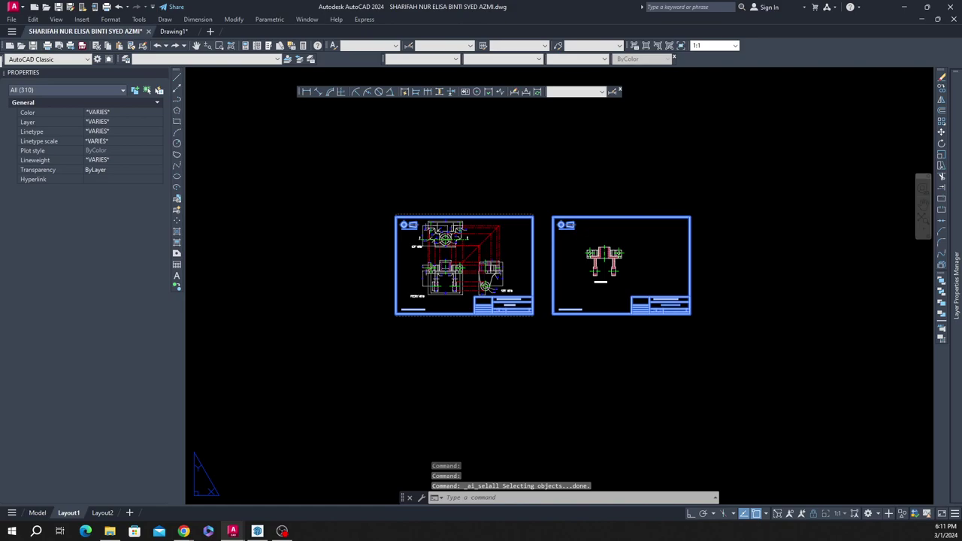
key("ctrl+c")
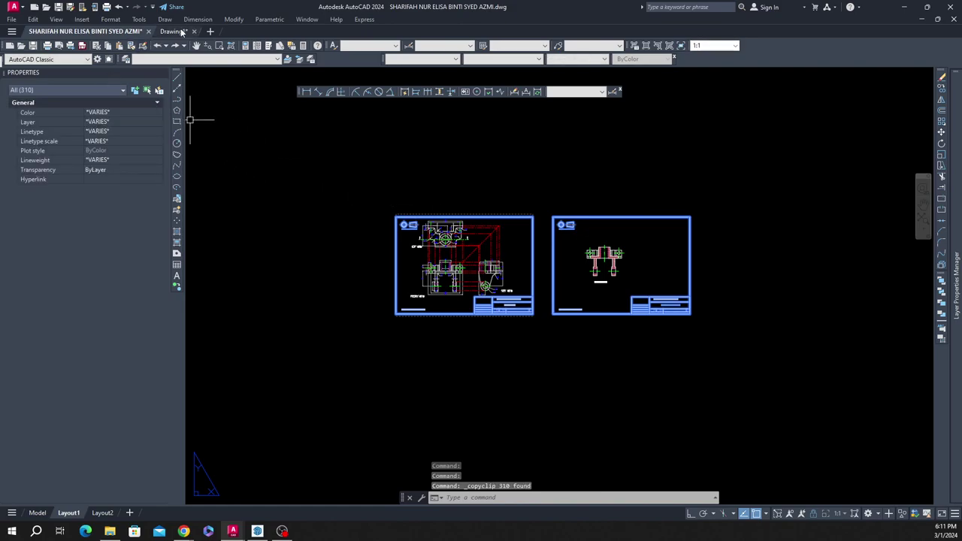
left_click(169, 30)
key("ctrl+v")
left_click(271, 444)
Step: Erase the default viewport on Drawing1's Layout1
left_click(69, 513)
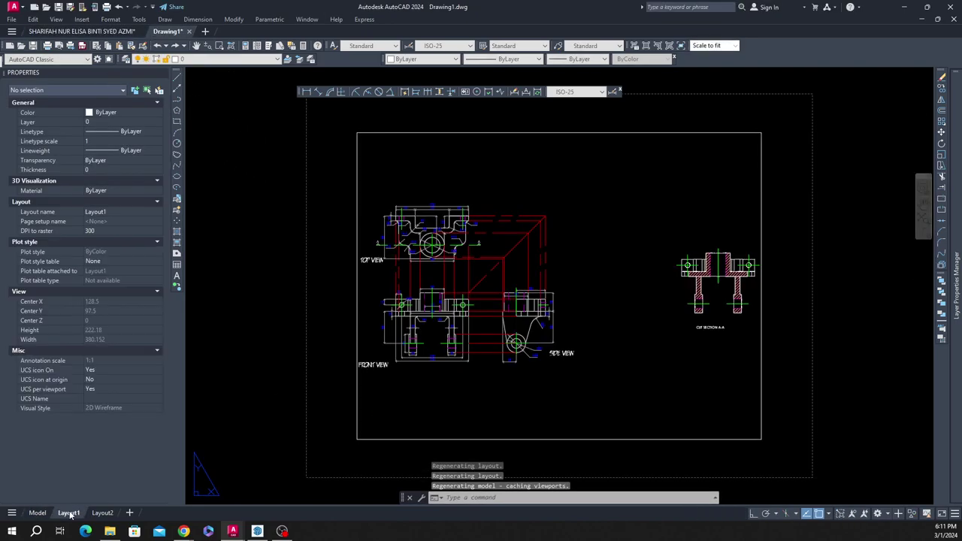
scroll(426, 259, "down", 3)
left_click(640, 336)
left_click(499, 314)
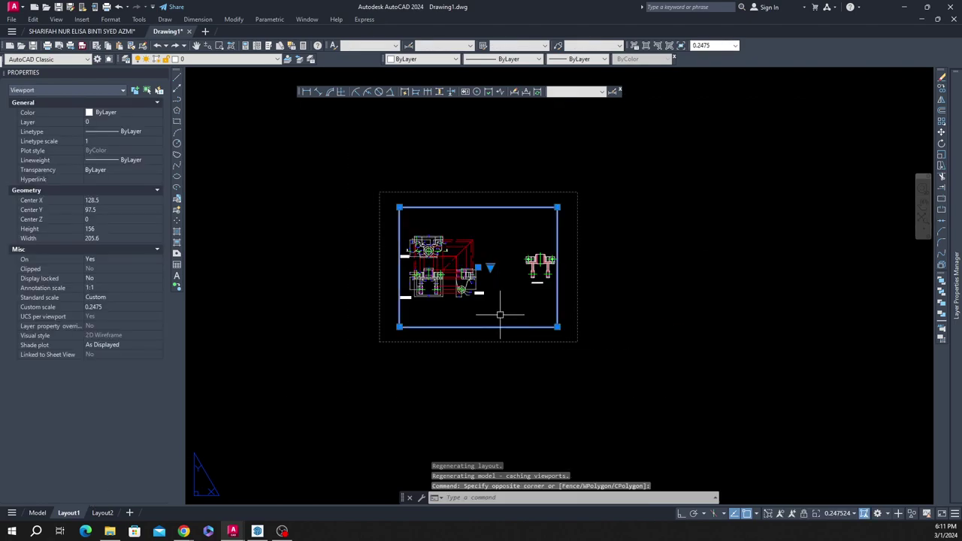
key("Delete")
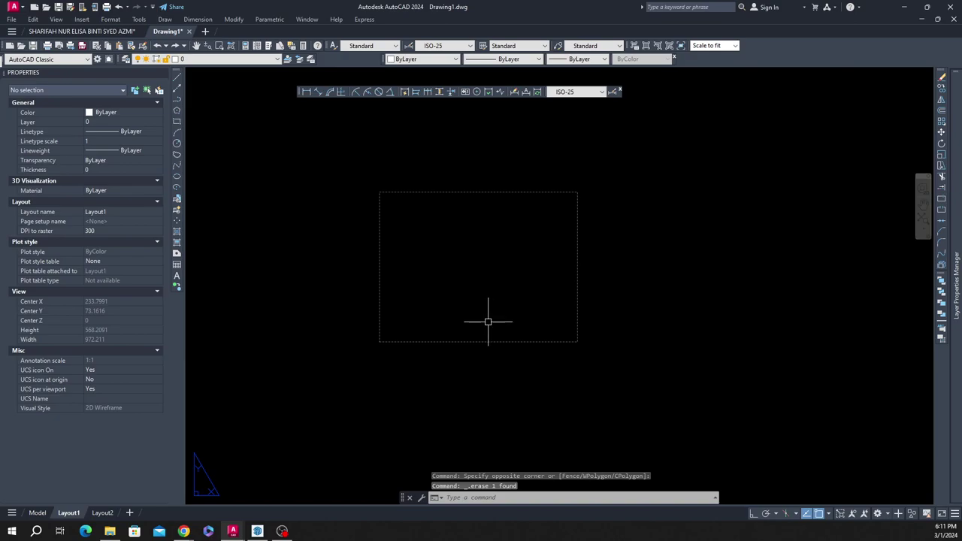
Step: Paste the two copied title-block sheets onto the layout
key("ctrl+v")
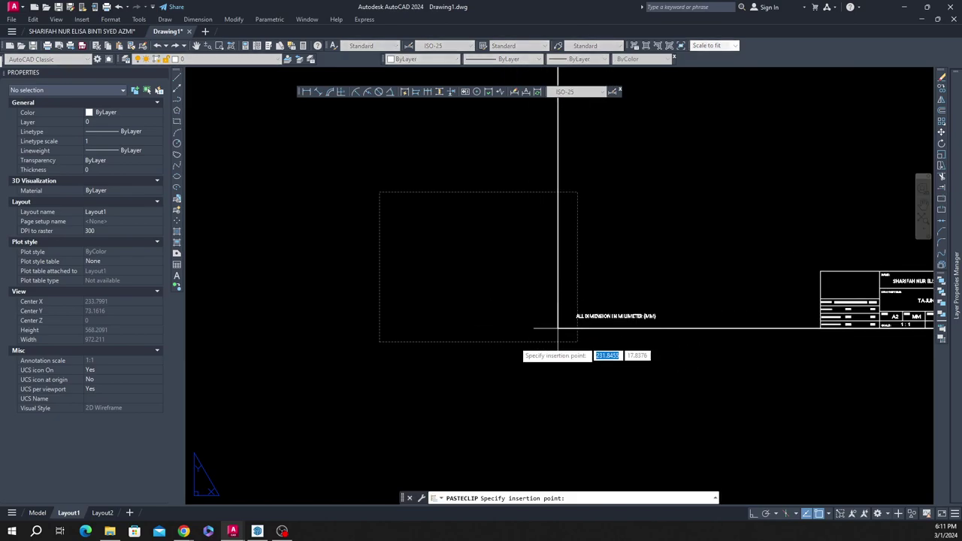
scroll(488, 351, "down", 2)
left_click(559, 345)
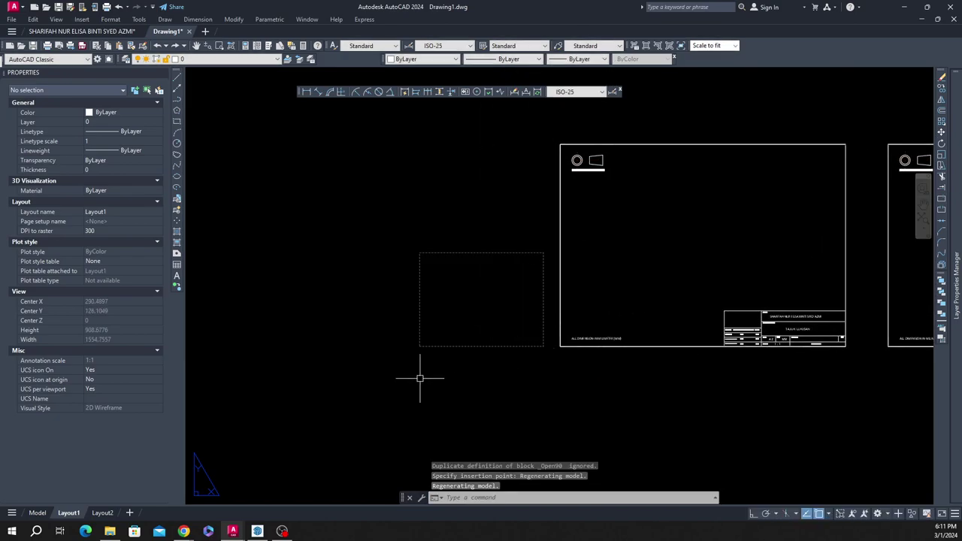
scroll(348, 335, "down", 2)
scroll(348, 335, "down", 2)
scroll(446, 315, "up", 1)
key("Escape")
key("Escape")
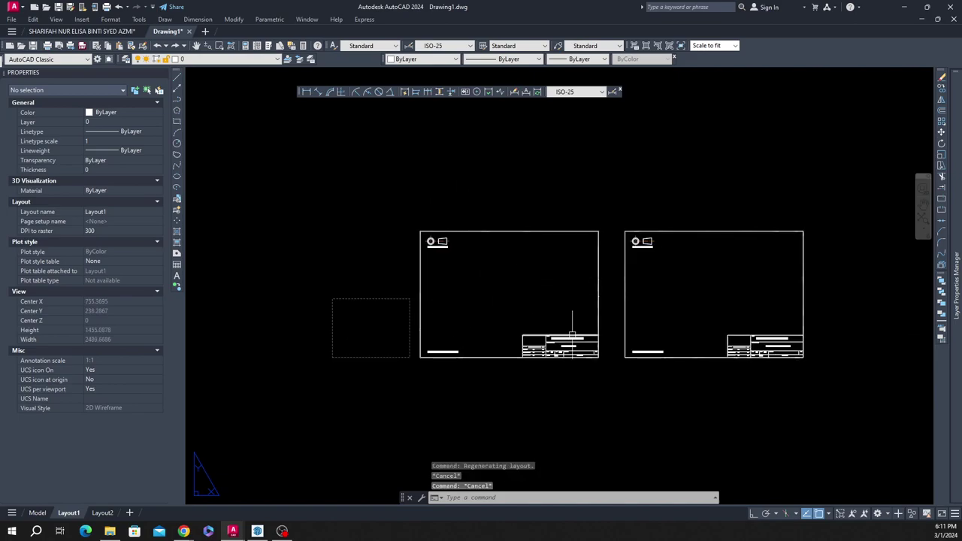
scroll(571, 336, "up", 5)
scroll(501, 329, "up", 5)
scroll(560, 315, "up", 2)
scroll(544, 304, "down", 7)
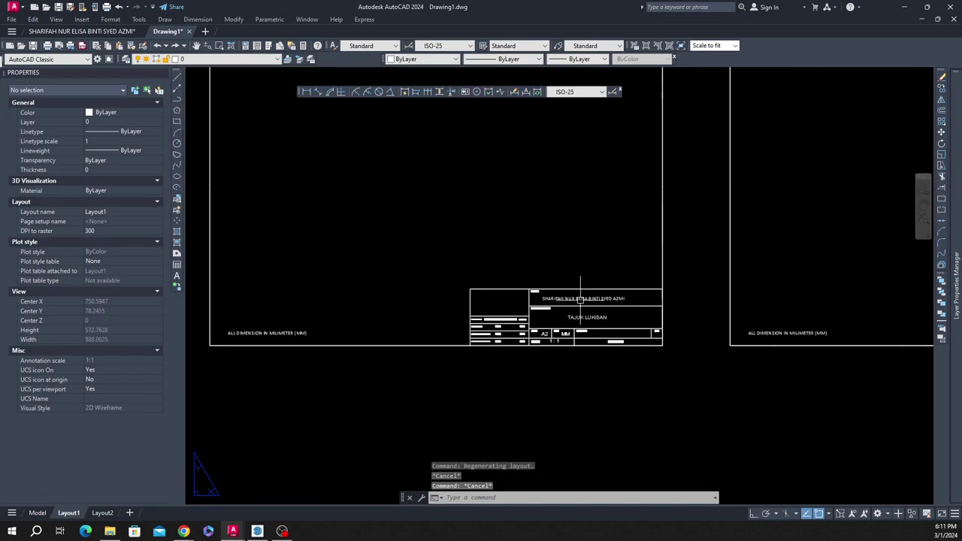
scroll(579, 365, "down", 4)
scroll(516, 316, "up", 4)
scroll(537, 286, "down", 2)
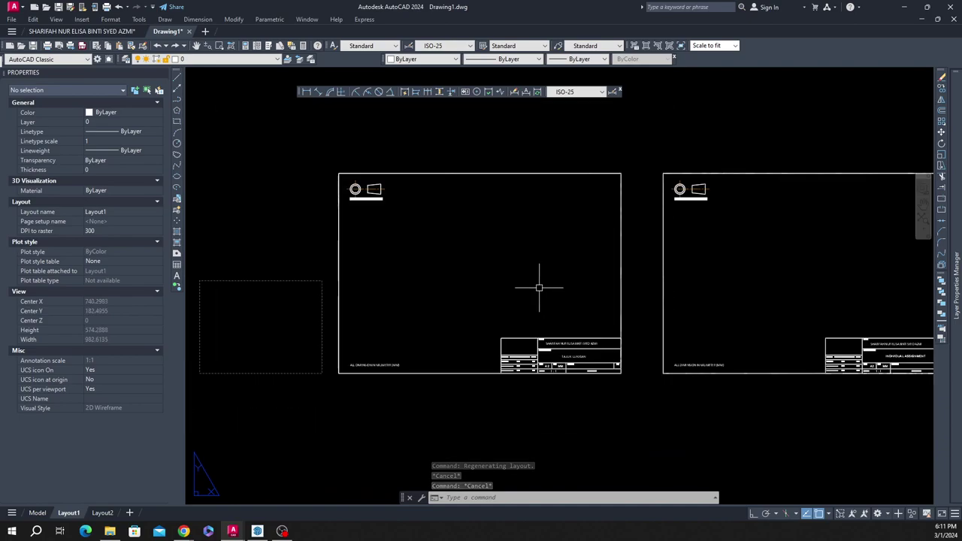
Step: Zoom inside the first sheet's viewport to fit the top, front and side views
double_click(490, 280)
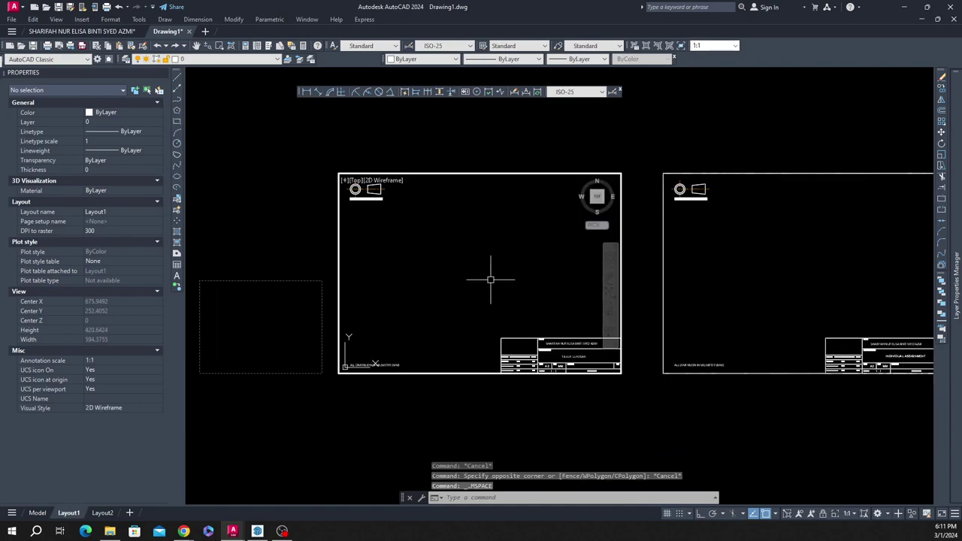
scroll(451, 241, "down", 5)
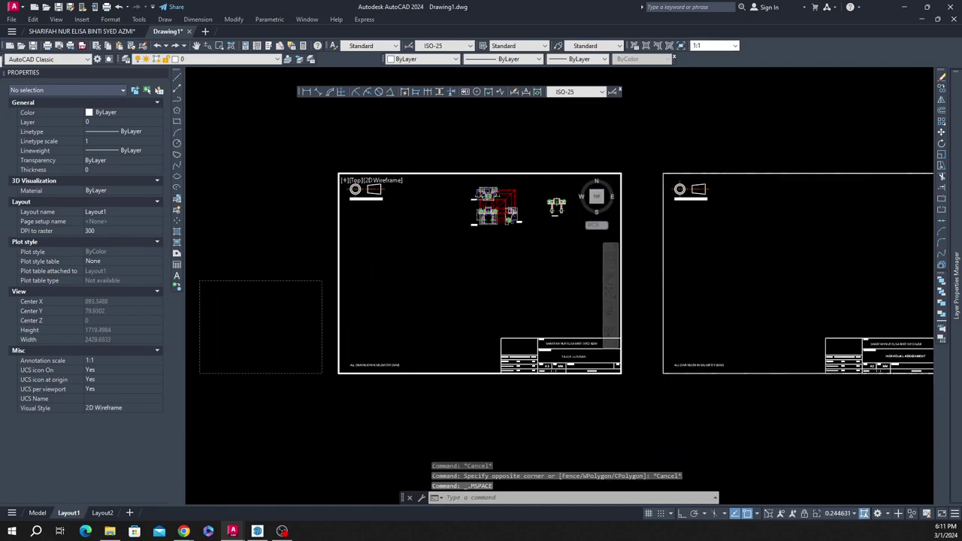
scroll(473, 218, "down", 2)
scroll(477, 210, "up", 2)
scroll(473, 222, "up", 2)
scroll(469, 233, "up", 2)
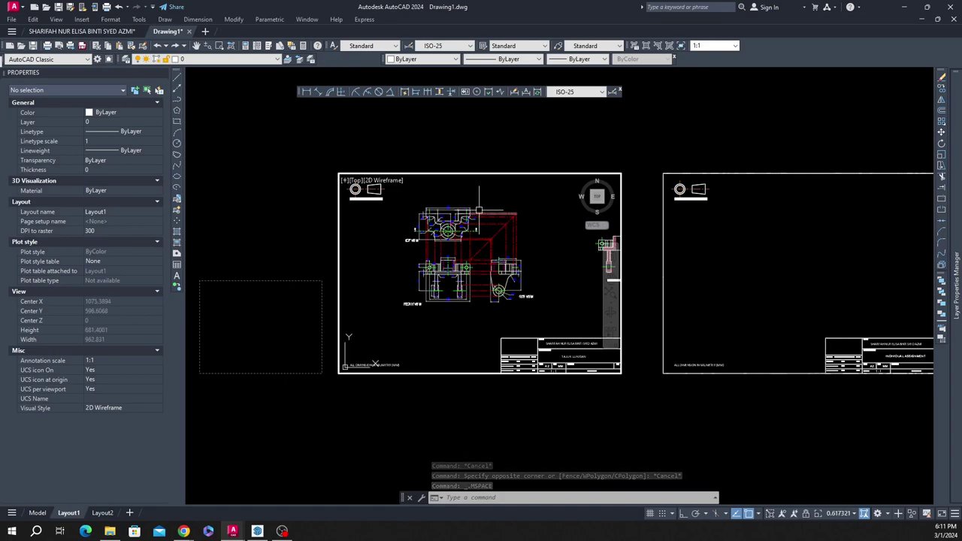
double_click(567, 396)
scroll(560, 389, "up", 5)
key("Escape")
scroll(637, 389, "down", 5)
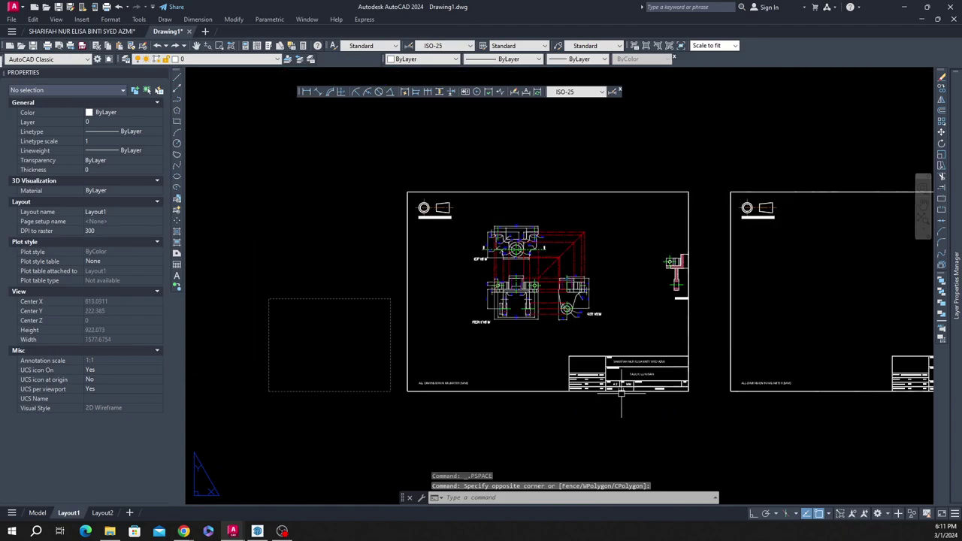
double_click(605, 302)
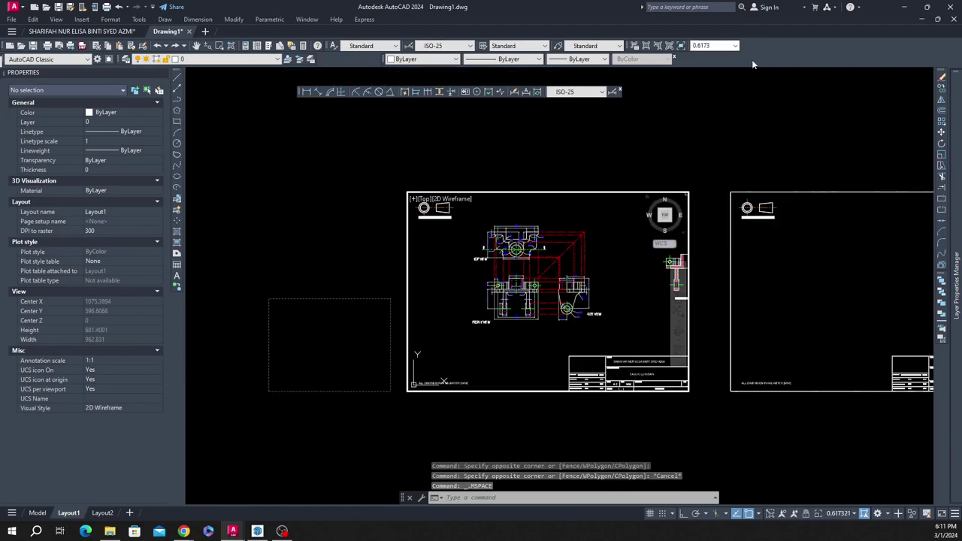
Step: Float the Viewports toolbar with its scale list, then return to paper space
right_click(709, 63)
mouse_move(744, 69)
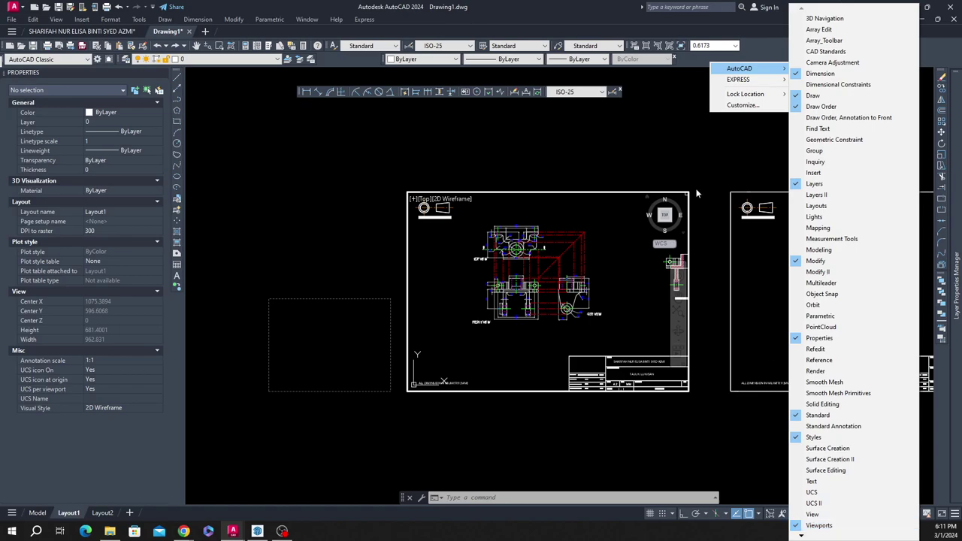
left_click(759, 54)
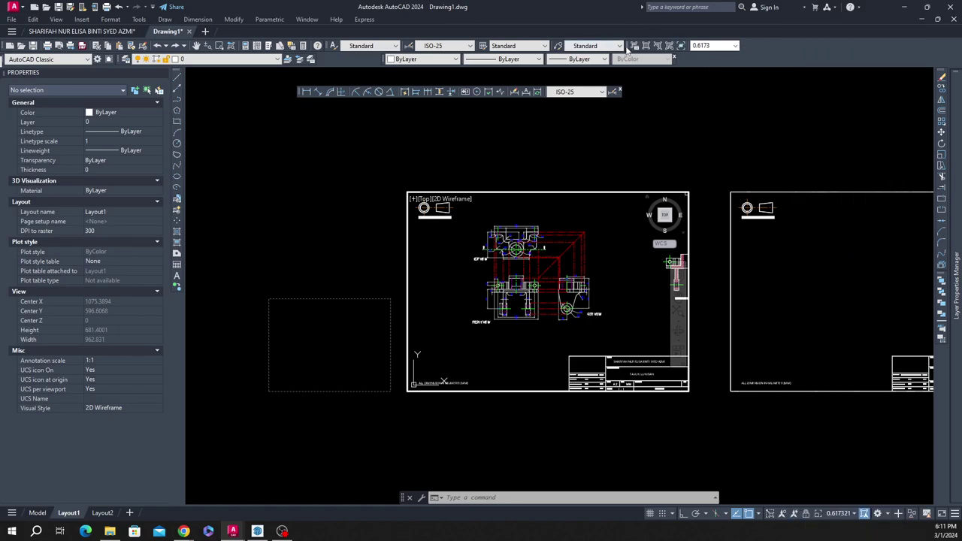
left_click_drag(627, 48, 629, 109)
left_click_drag(507, 121, 470, 133)
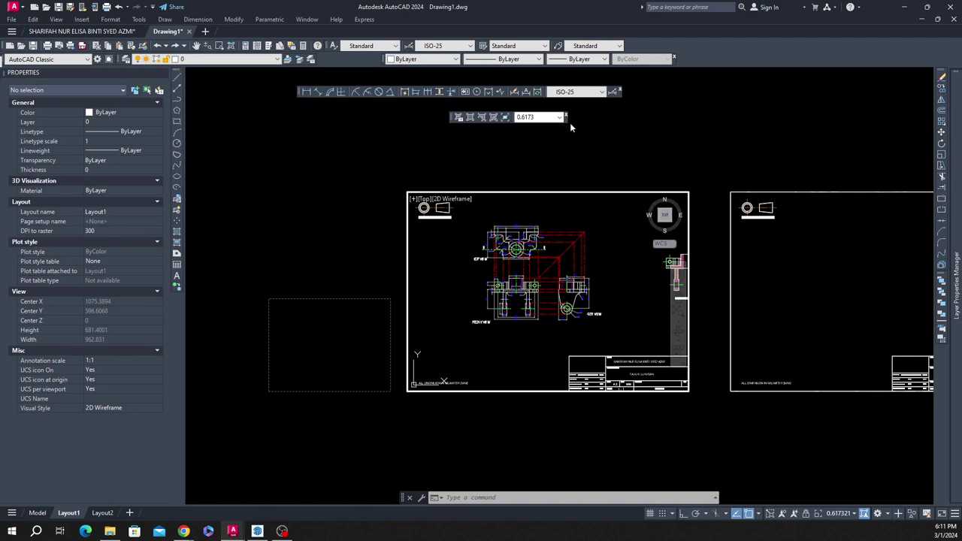
double_click(644, 160)
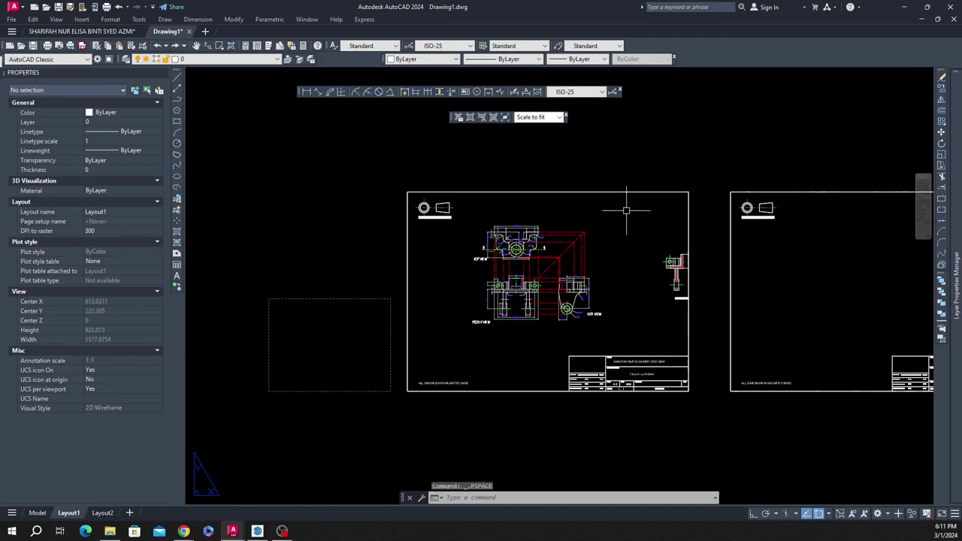
Step: Set the first sheet's viewport to 1:1 and pan the orthographic views to its centre
double_click(631, 234)
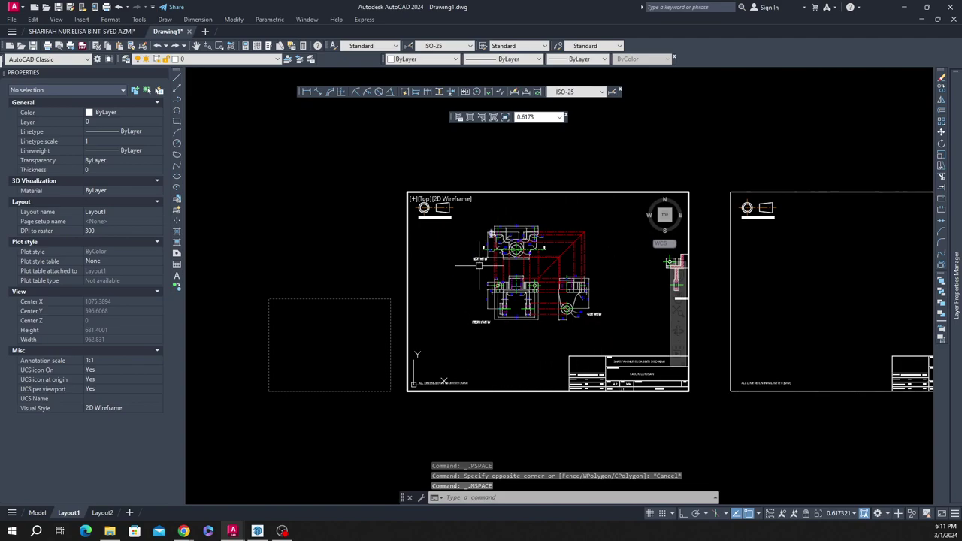
left_click(559, 117)
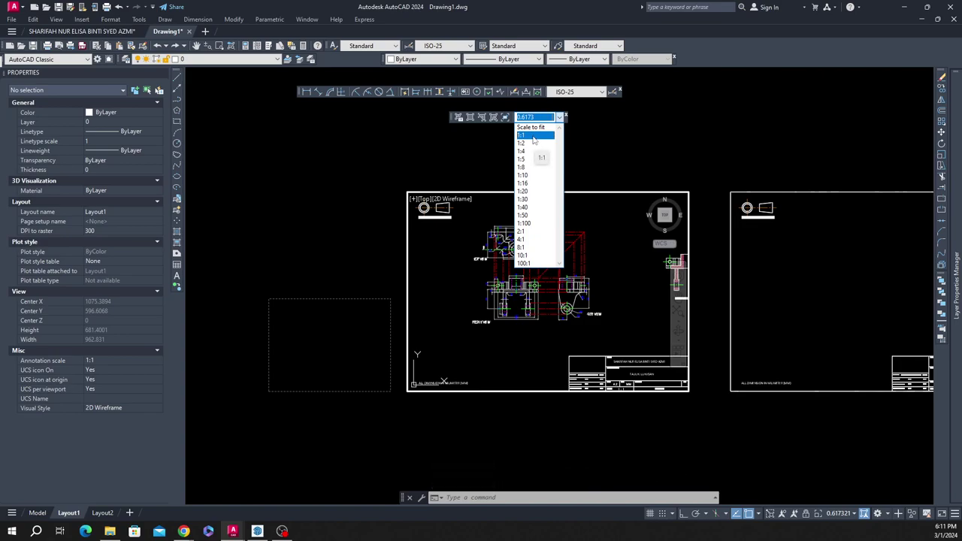
left_click(533, 136)
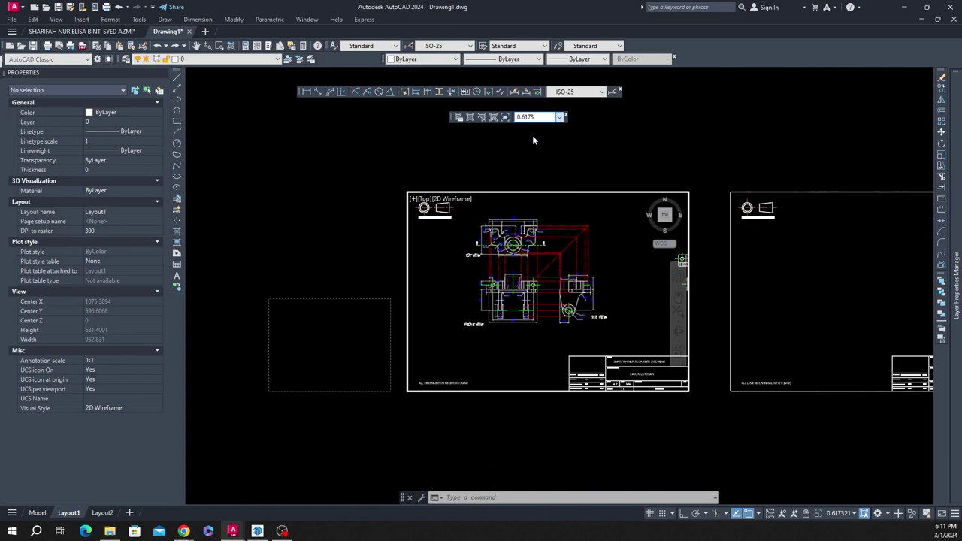
left_click(197, 46)
left_click_drag(536, 243, 549, 257)
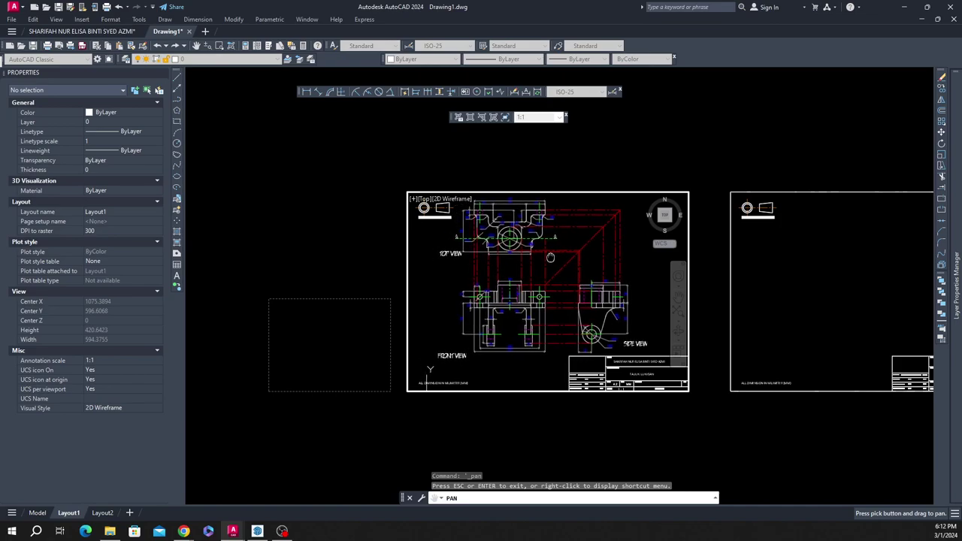
right_click(550, 258)
left_click(578, 262)
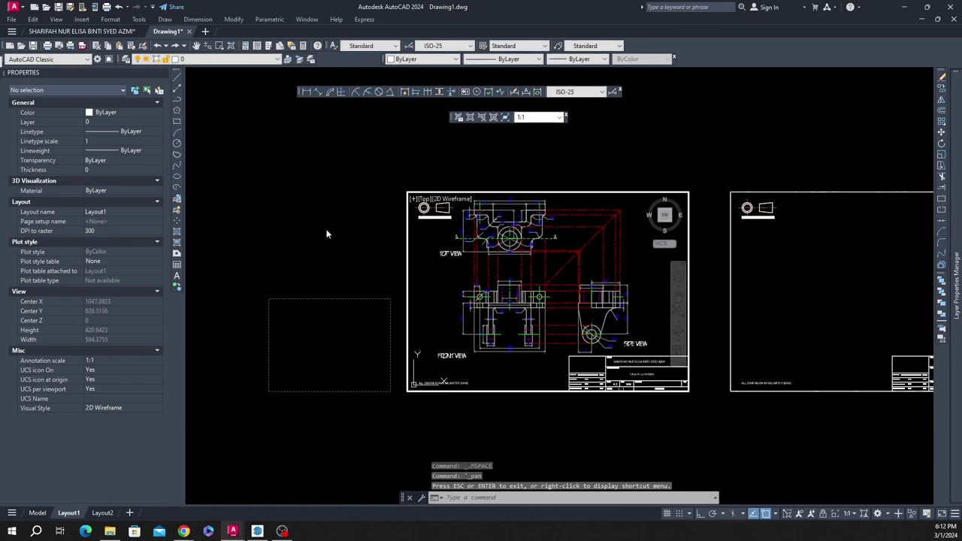
double_click(326, 233)
scroll(327, 223, "down", 2)
scroll(700, 187, "up", 2)
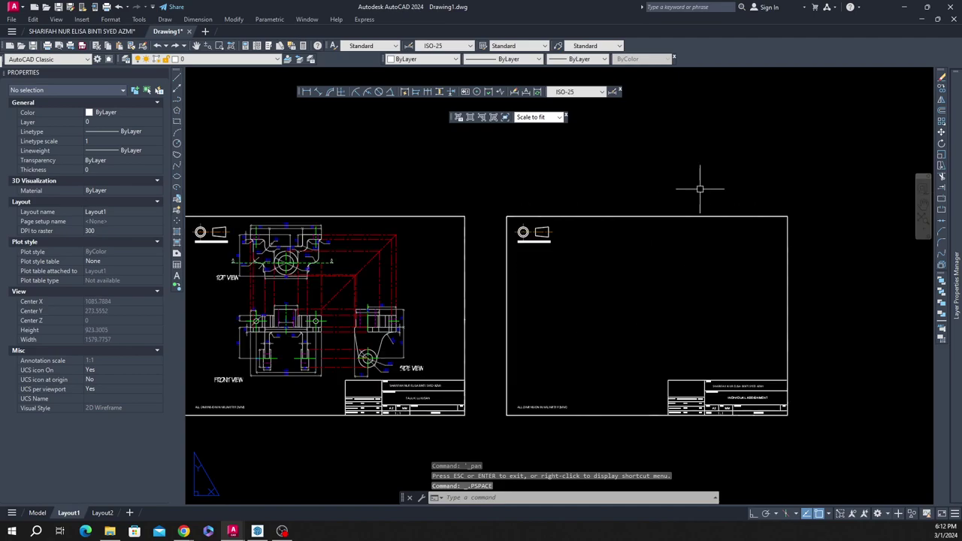
double_click(647, 277)
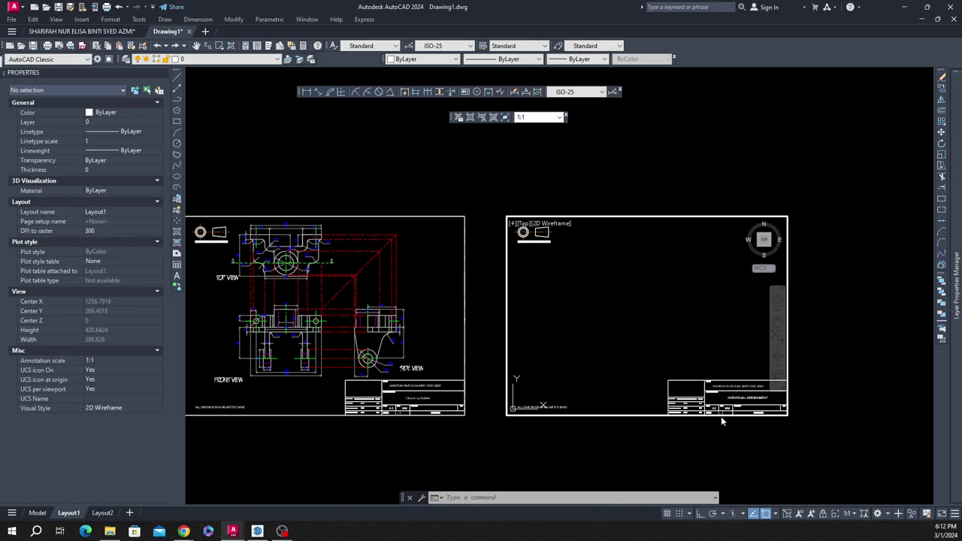
Step: Set the second sheet's viewport to 1:1 scale for section A-A
scroll(581, 301, "down", 6)
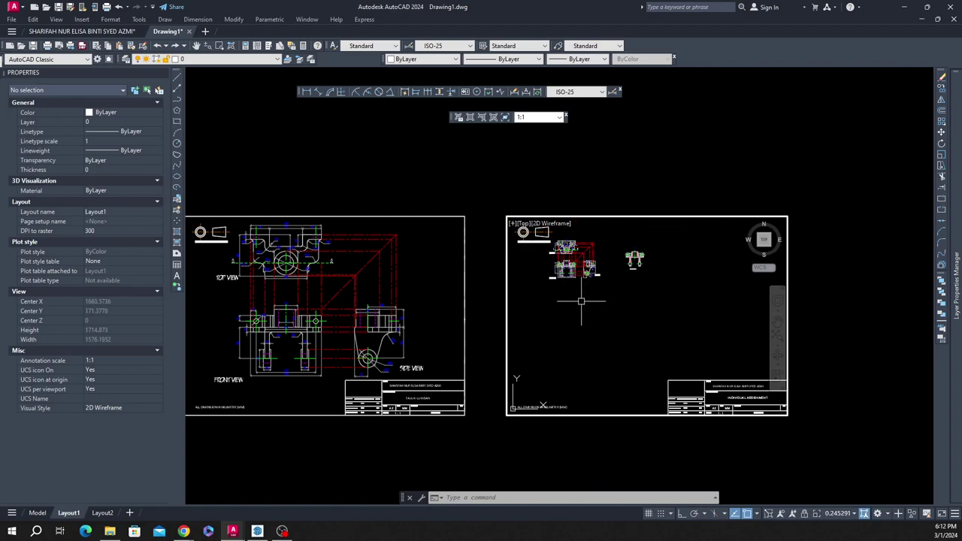
scroll(634, 256, "up", 6)
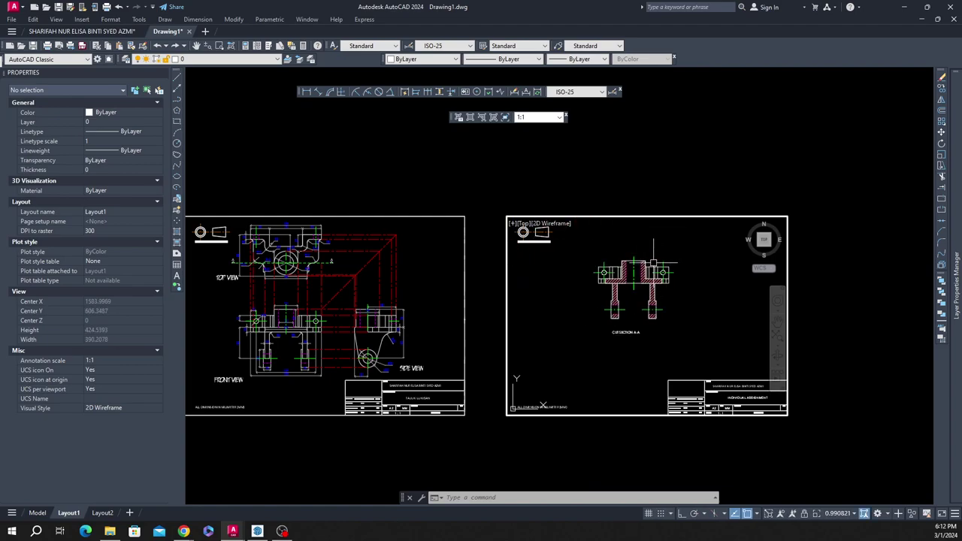
left_click(560, 118)
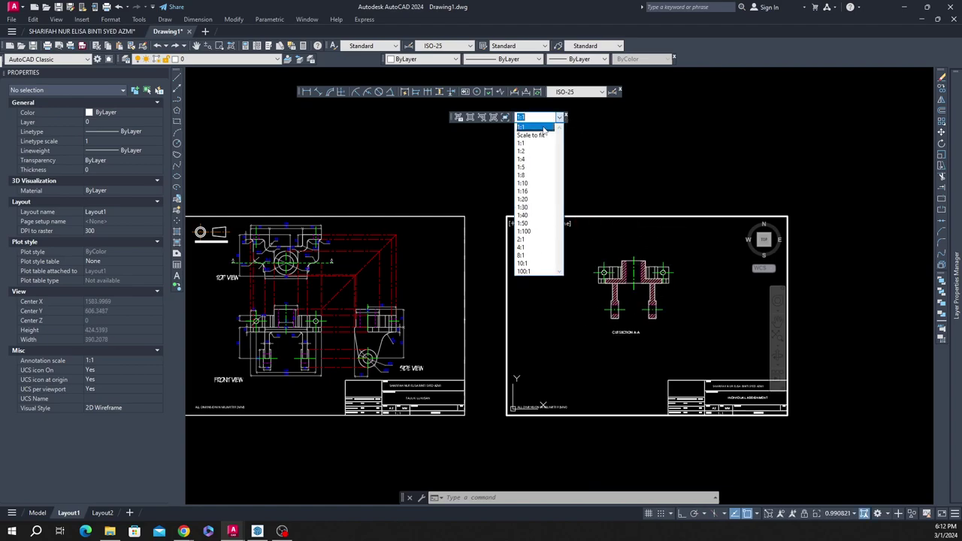
left_click(543, 128)
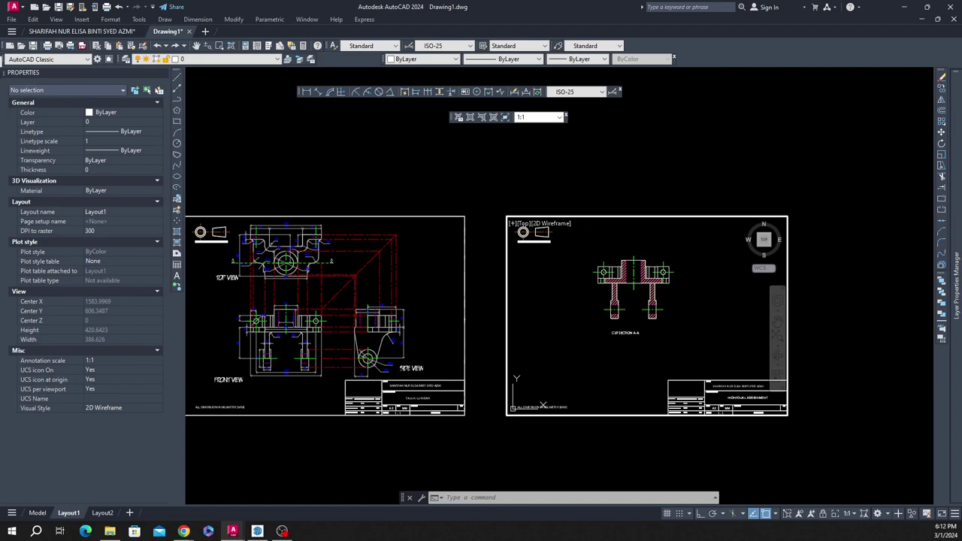
Step: Pan section A-A to the centre of the second sheet and return to paper space
left_click(196, 46)
mouse_move(689, 271)
left_mouse_down()
mouse_move(701, 293)
mouse_move(784, 285)
mouse_move(644, 295)
mouse_move(644, 287)
left_mouse_up()
right_click(644, 287)
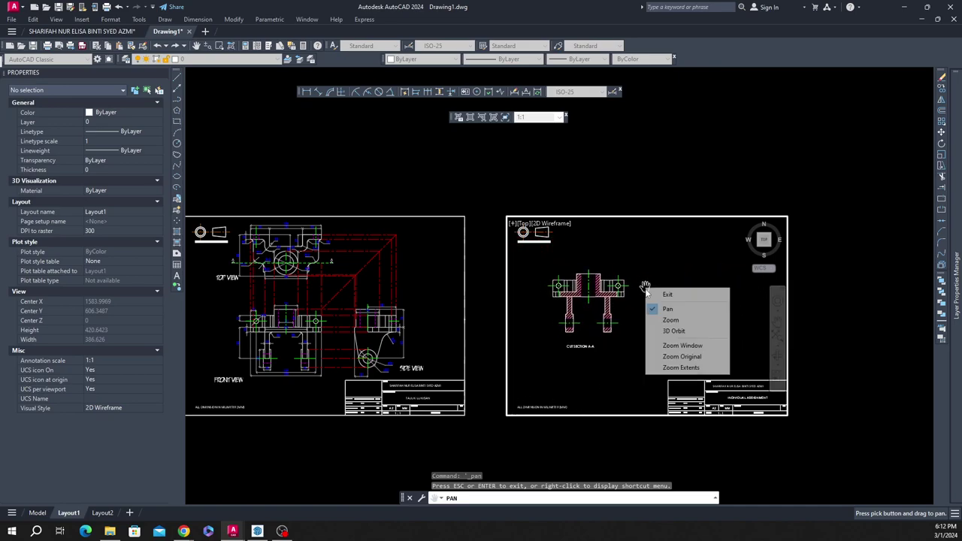
left_click(667, 295)
double_click(638, 177)
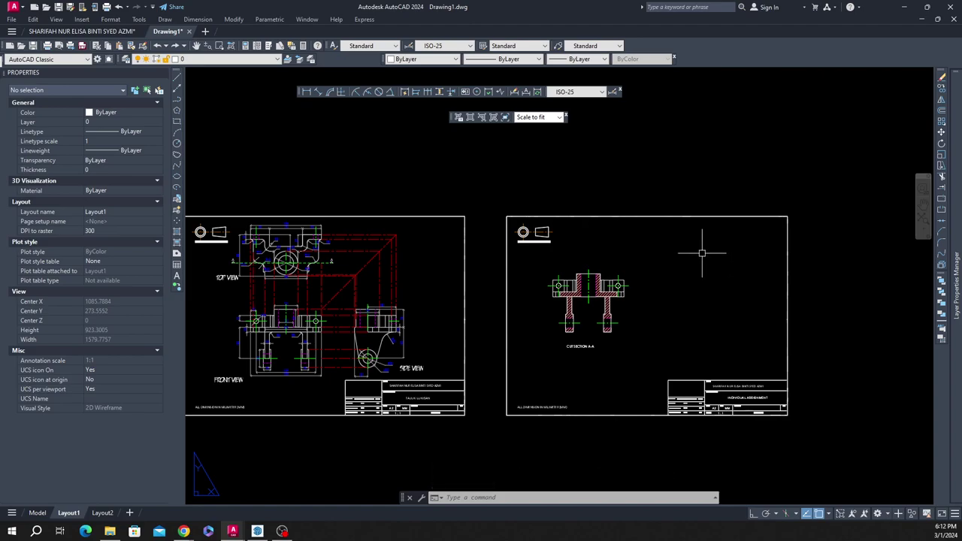
left_click(697, 188)
left_click(682, 176)
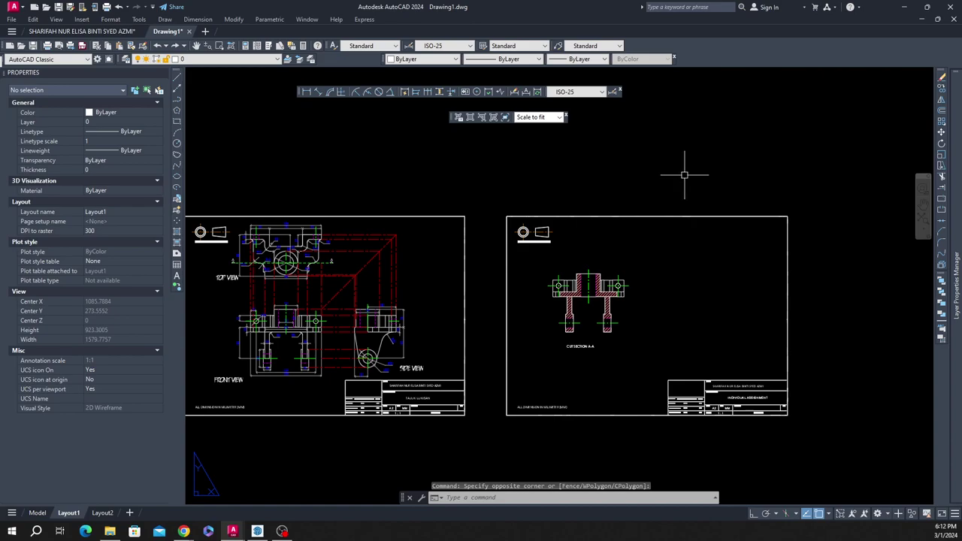
scroll(640, 204, "down", 2)
scroll(425, 244, "up", 2)
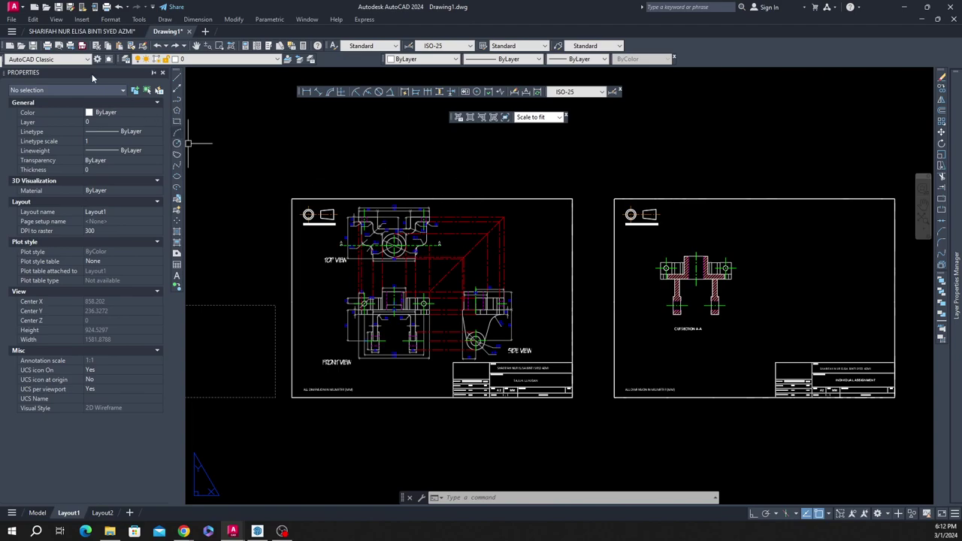
Step: Save the drawing as NAMA PELAJAR NO METRIC.dwg in the GROUP 9 folder
left_click(11, 20)
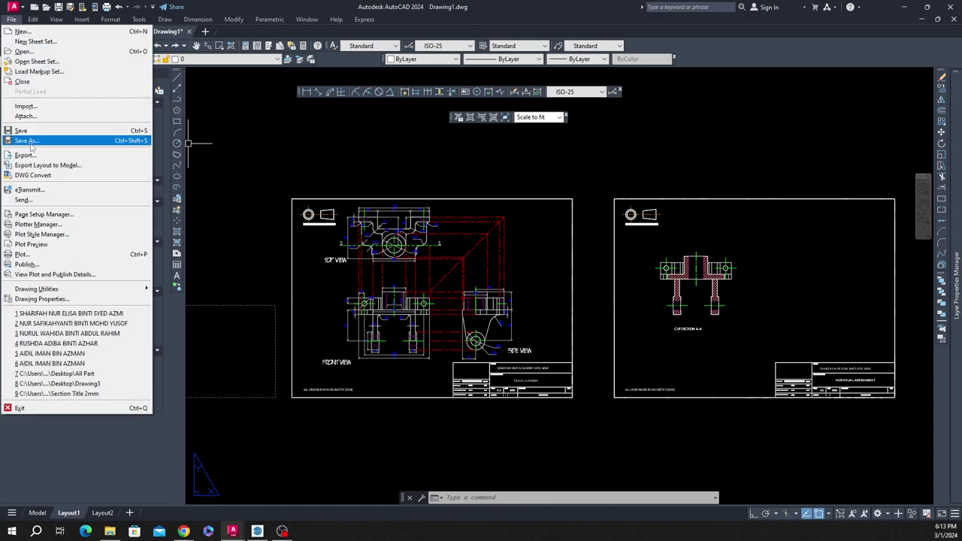
left_click(28, 142)
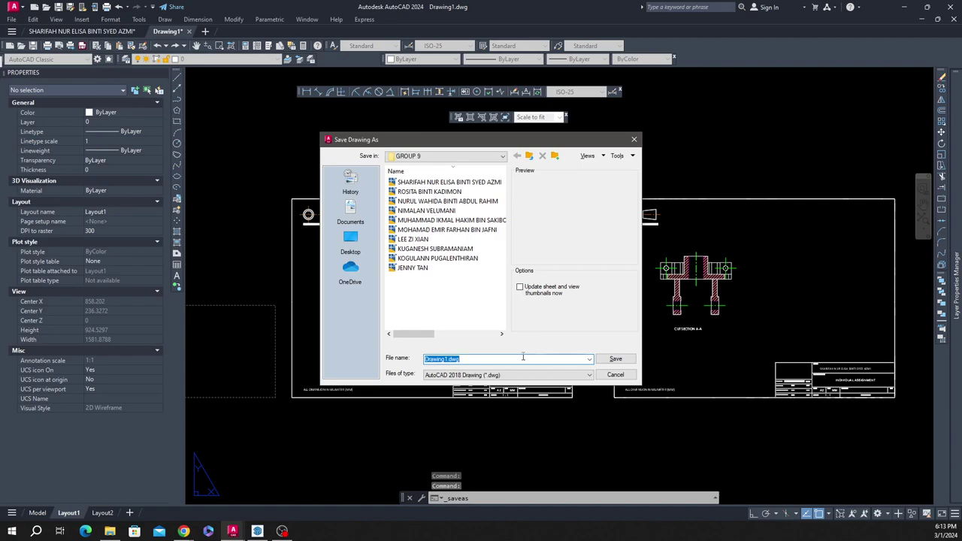
type("n")
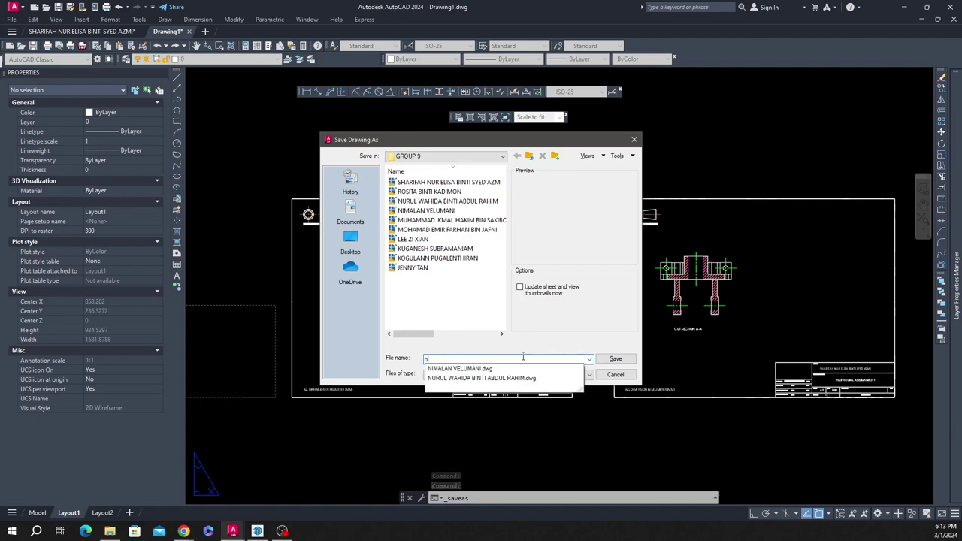
key("BackSpace")
type("NAMA PELAJAR NO METRIC")
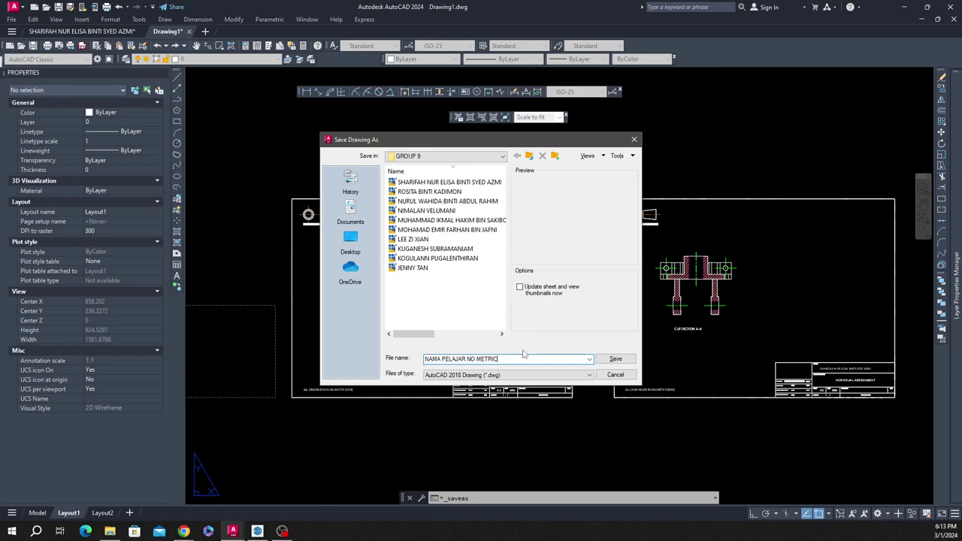
left_click(616, 360)
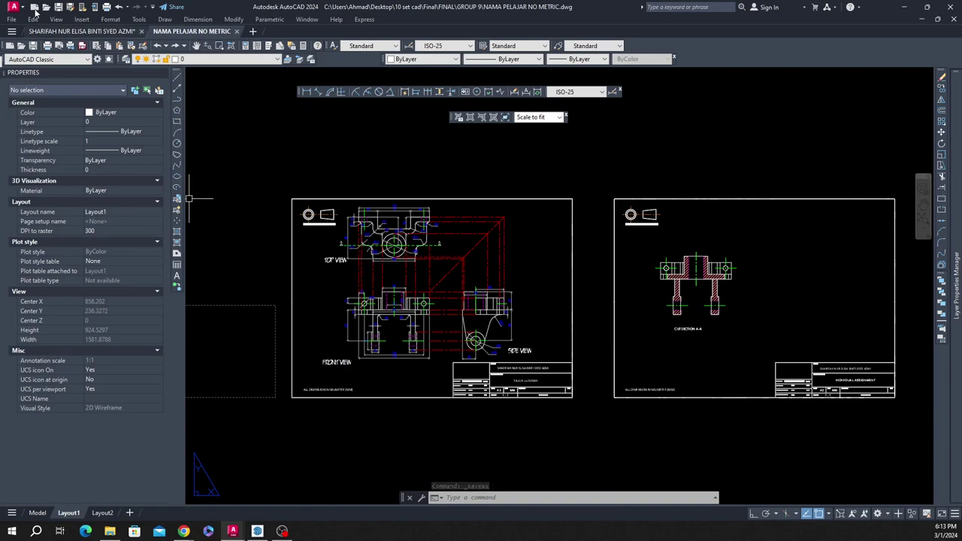
Step: Reopen and cancel the Save As dialog, then show the GROUP 9 folder maximized in File Explorer
left_click(11, 19)
left_click(45, 134)
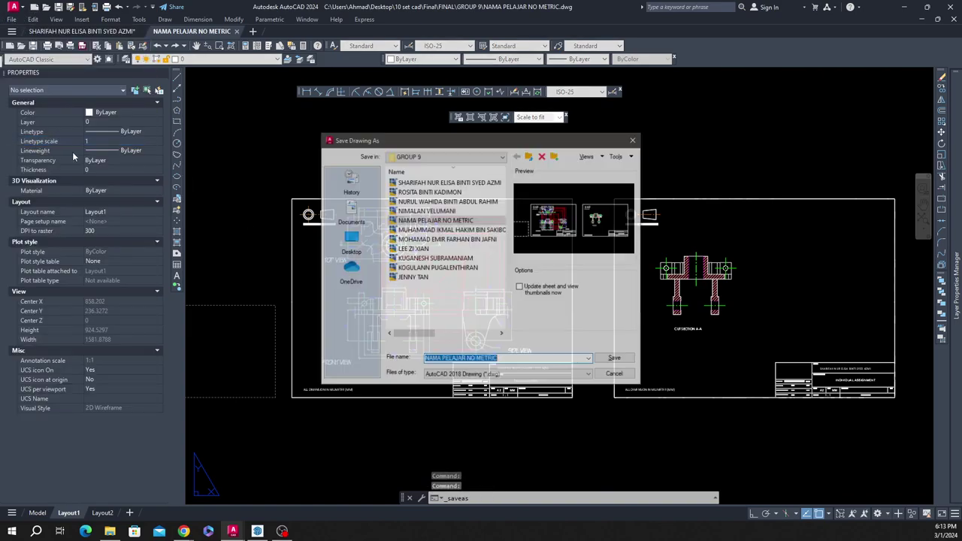
left_click(635, 140)
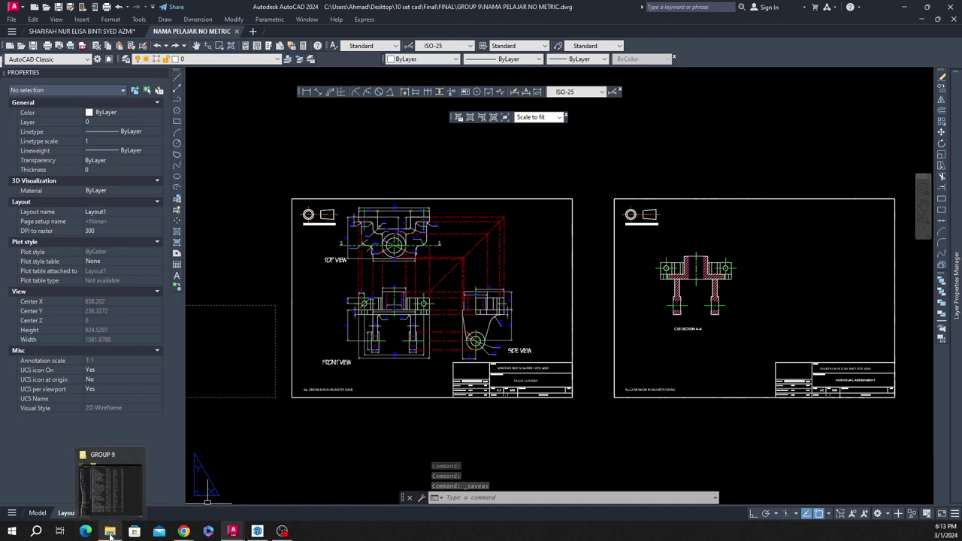
left_click(118, 483)
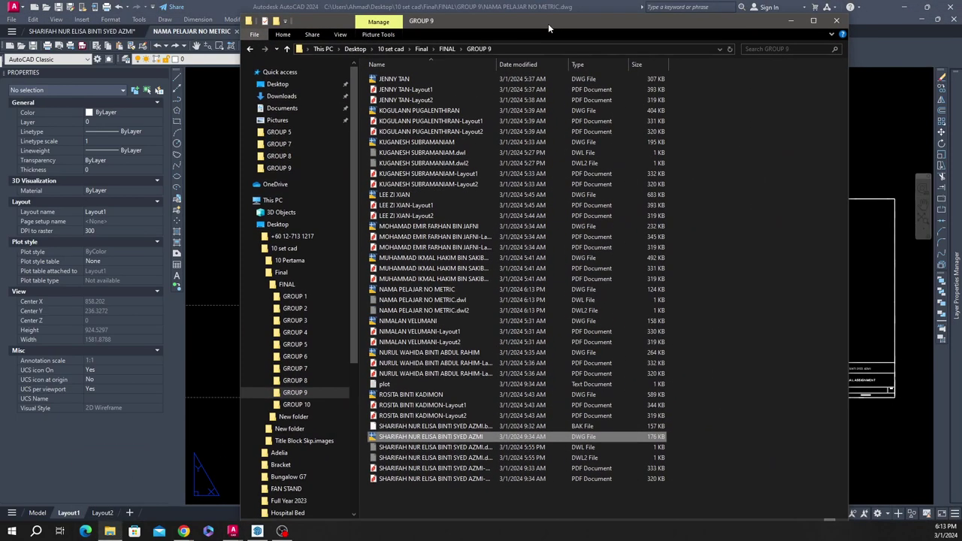
double_click(547, 23)
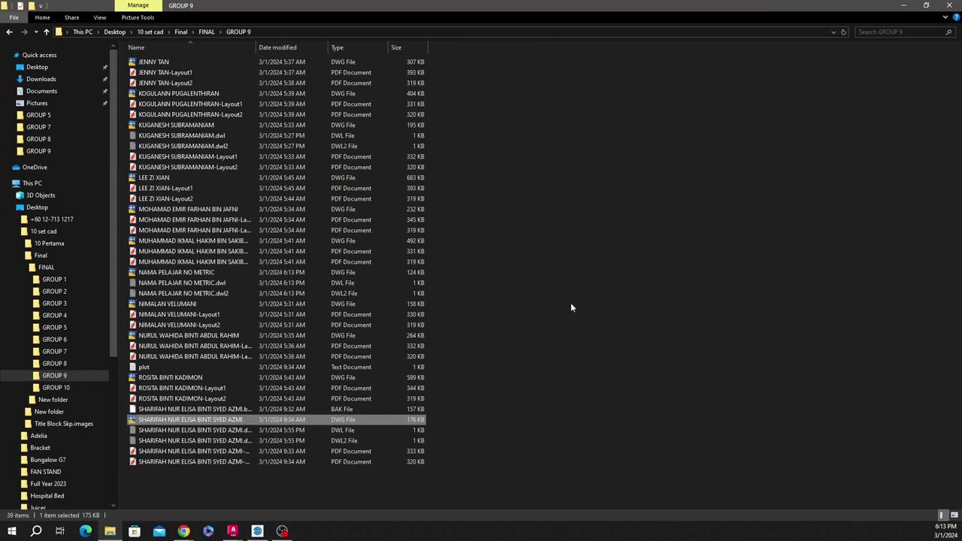
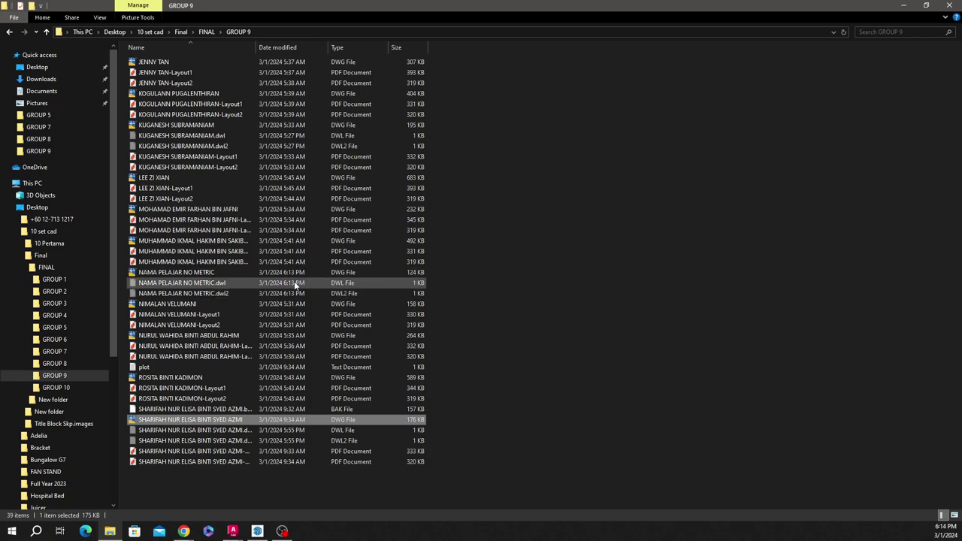
Step: Leave the GROUP 9 folder and bring back the AutoCAD drawing showing the Cut Section A-A layout
left_click(550, 151)
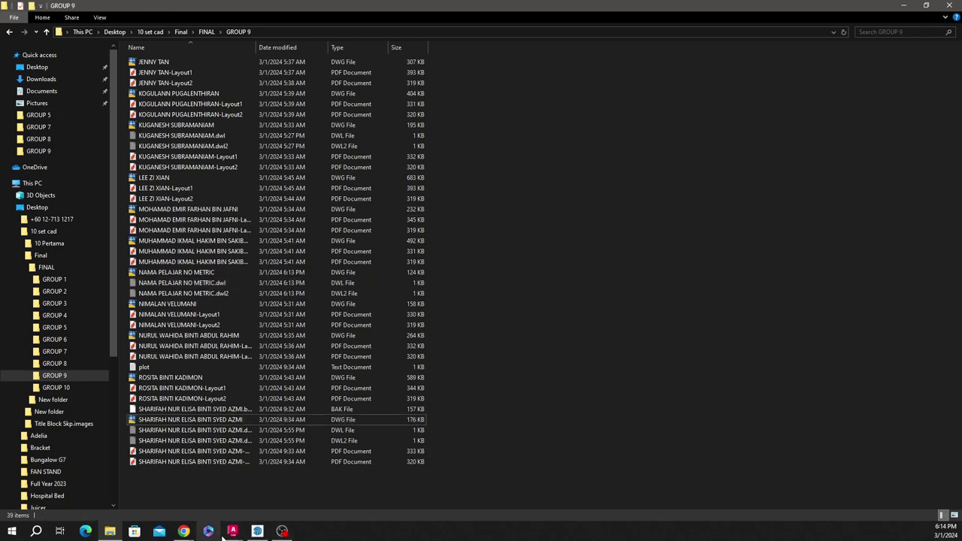
mouse_move(232, 531)
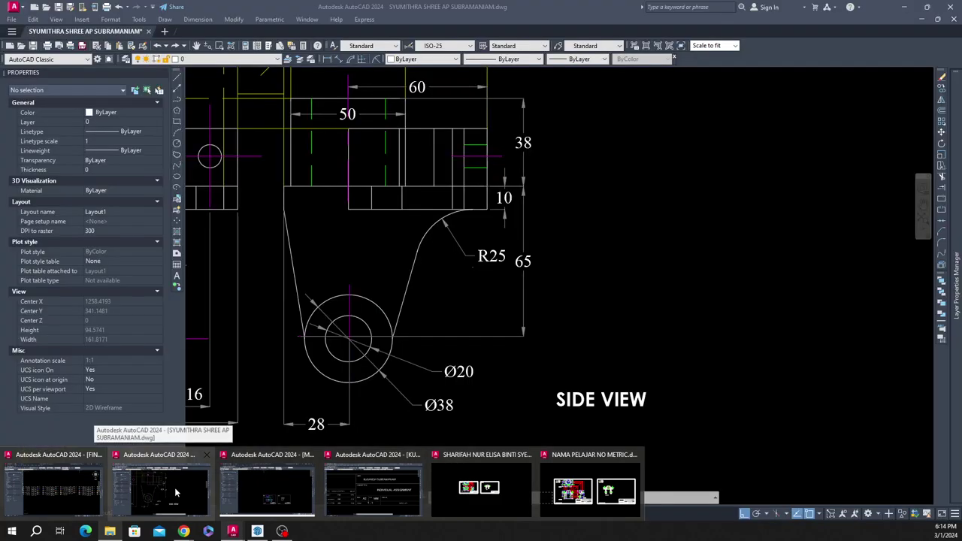
left_click(174, 487)
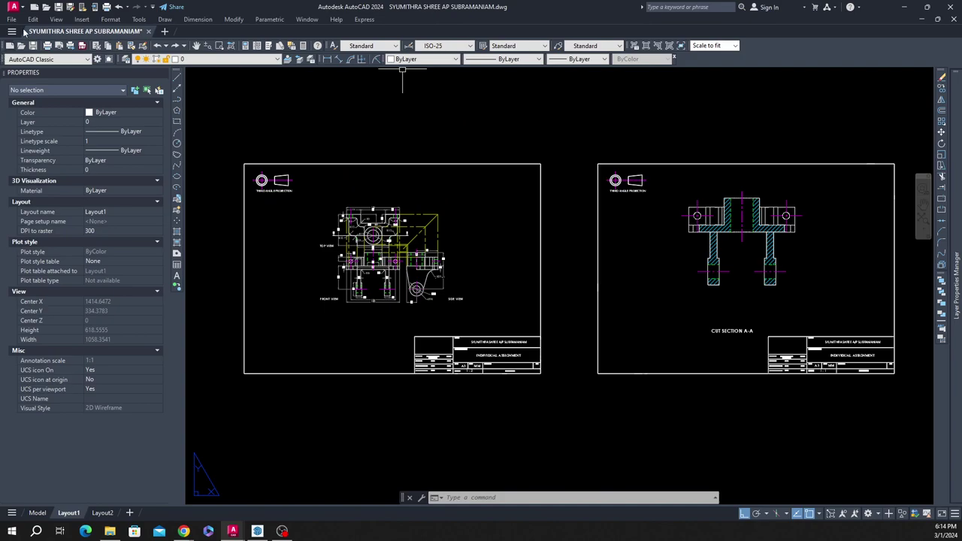
Step: Save As the drawing as a 2018-format .dwg into 10 set cad\FINAL\GROUP 9
left_click(11, 19)
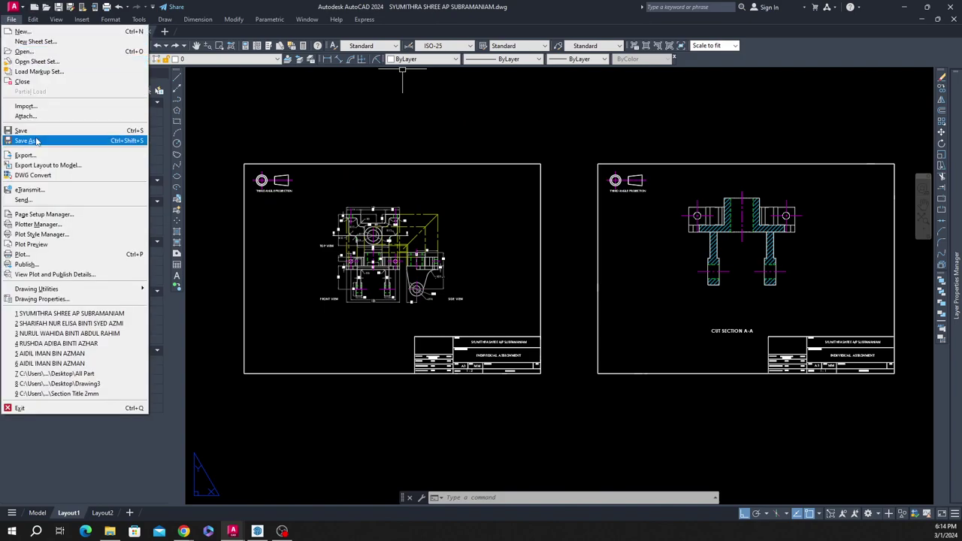
left_click(27, 141)
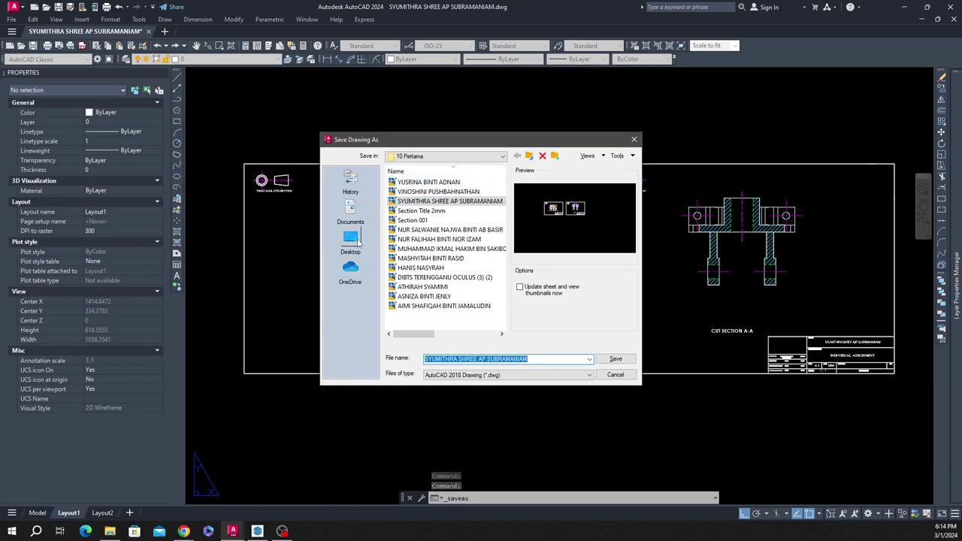
left_click(530, 157)
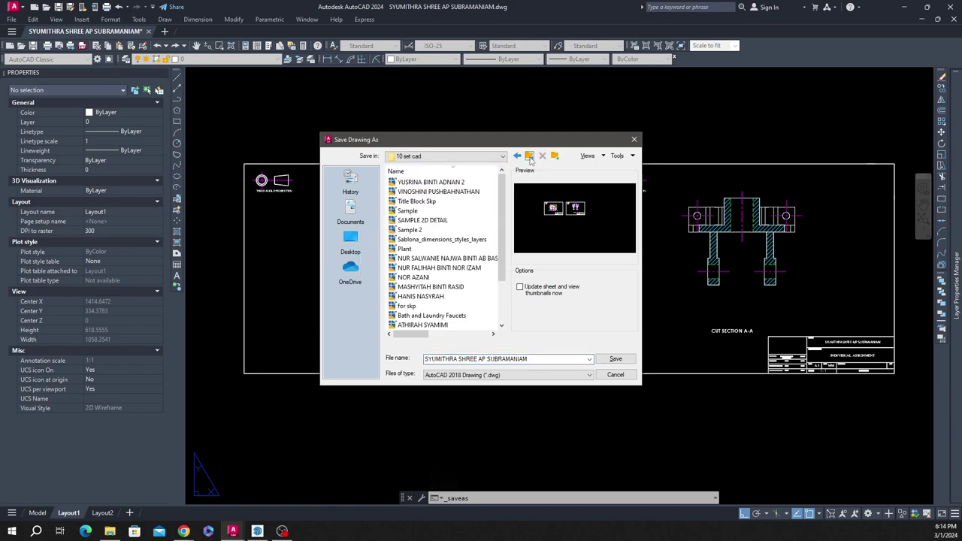
scroll(451, 248, "down", 2)
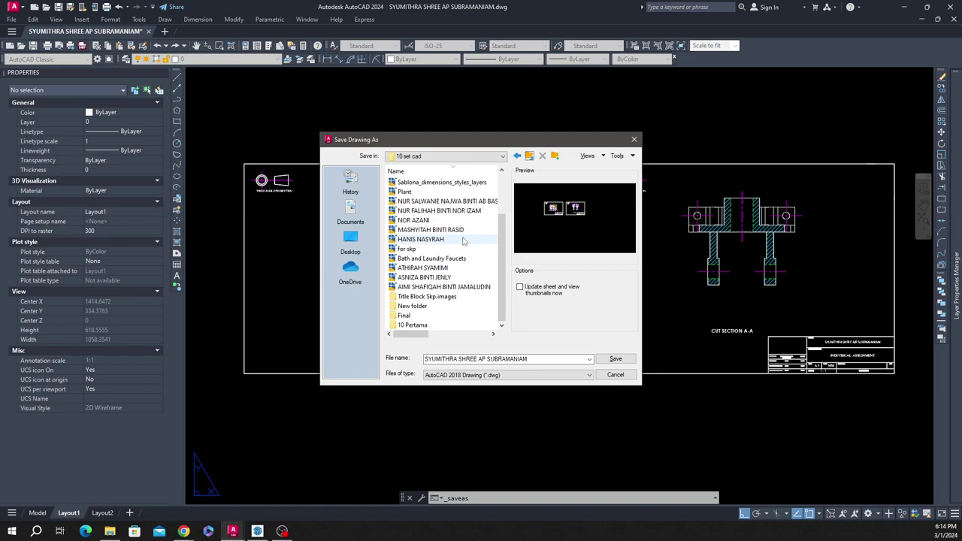
double_click(409, 315)
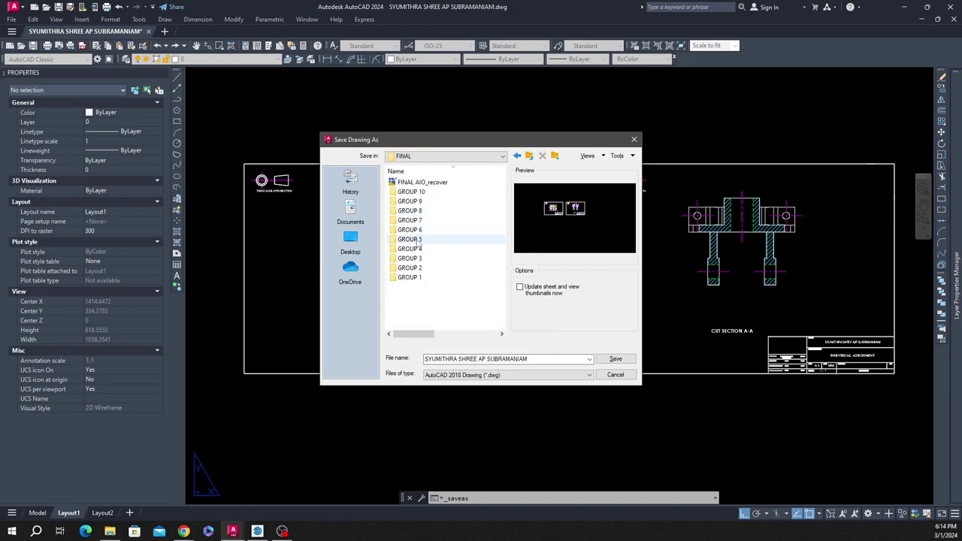
double_click(409, 200)
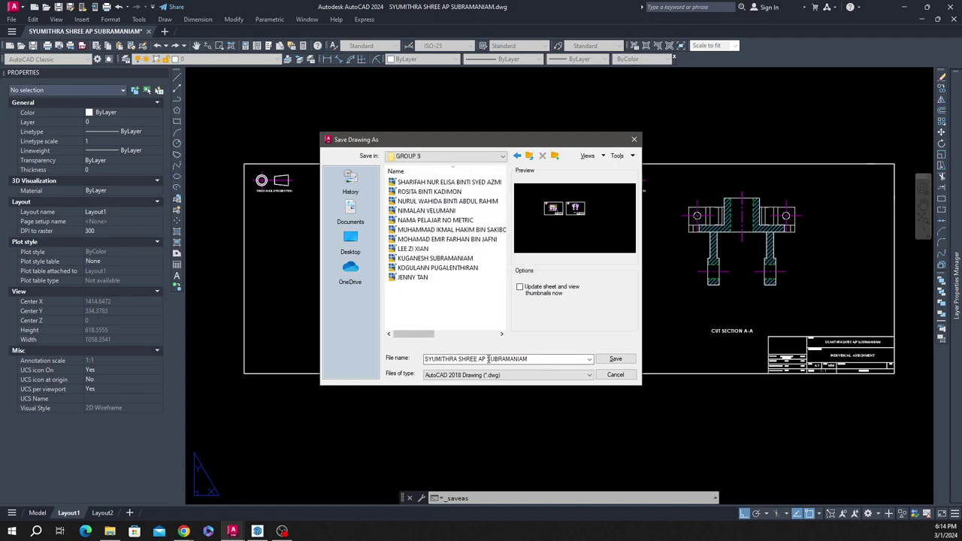
left_click(612, 360)
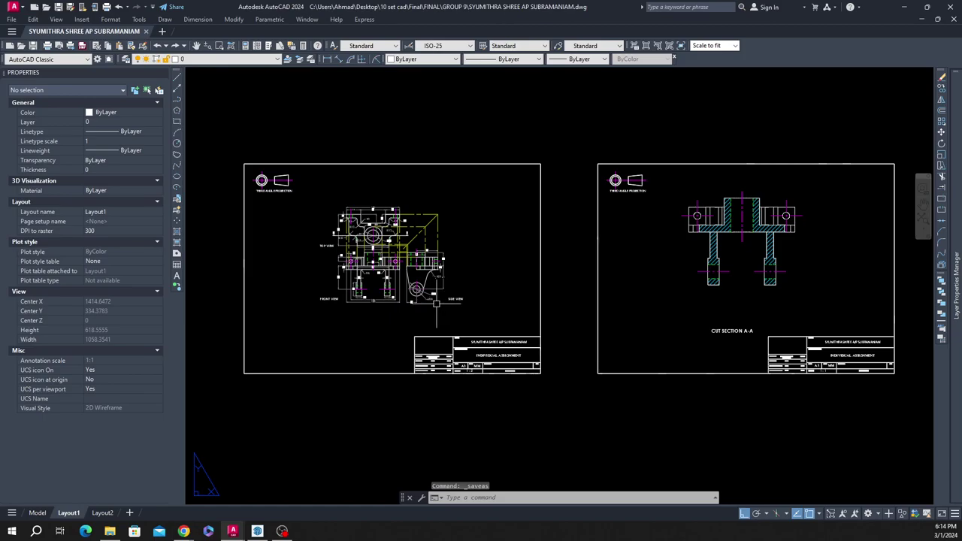
Step: Confirm the saved 151 KB drawing is listed in GROUP 9, then return to AutoCAD
left_click(115, 532)
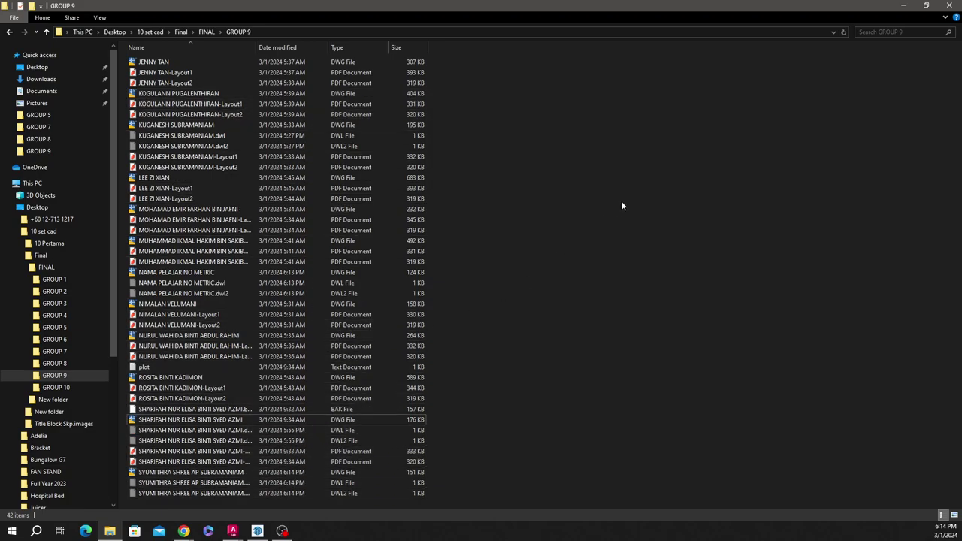
left_click(948, 6)
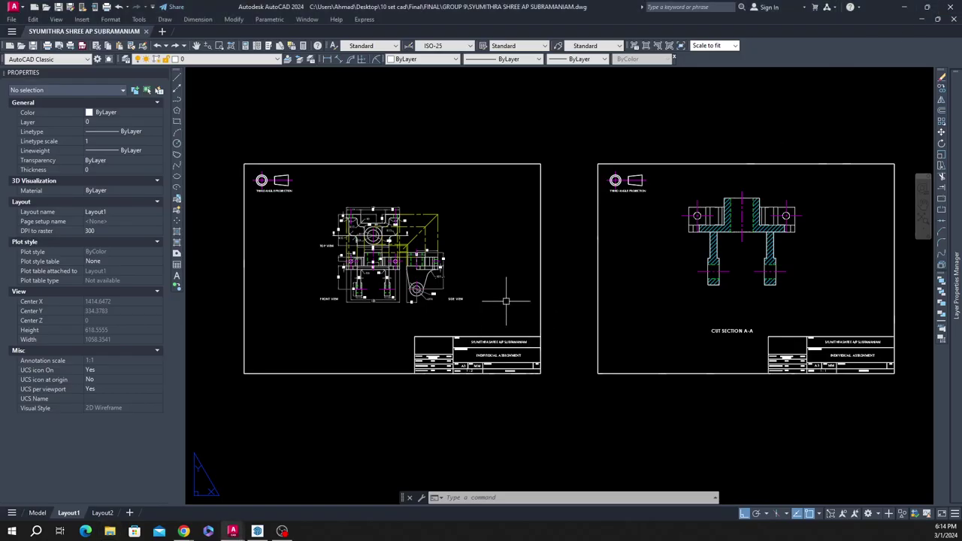
left_click(526, 449)
left_click(517, 444)
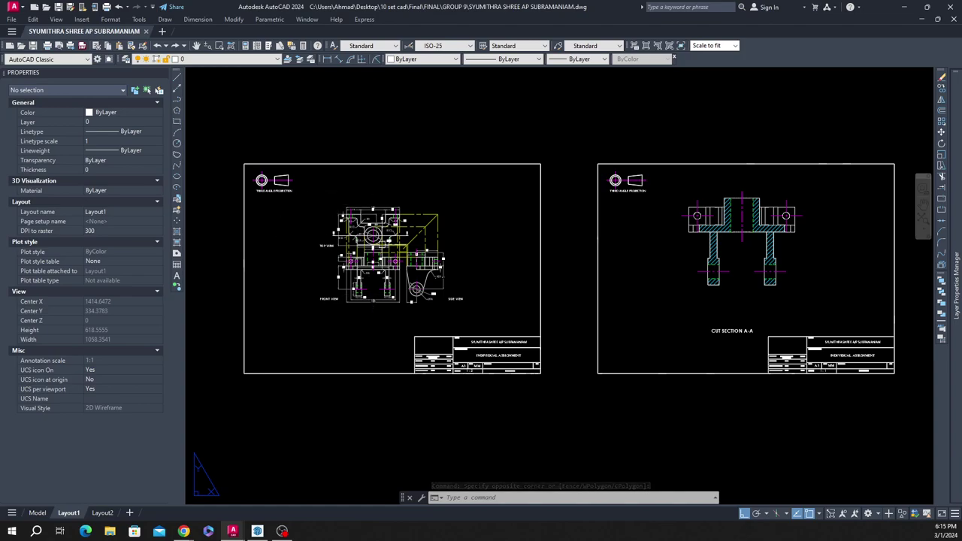
scroll(381, 234, "up", 2)
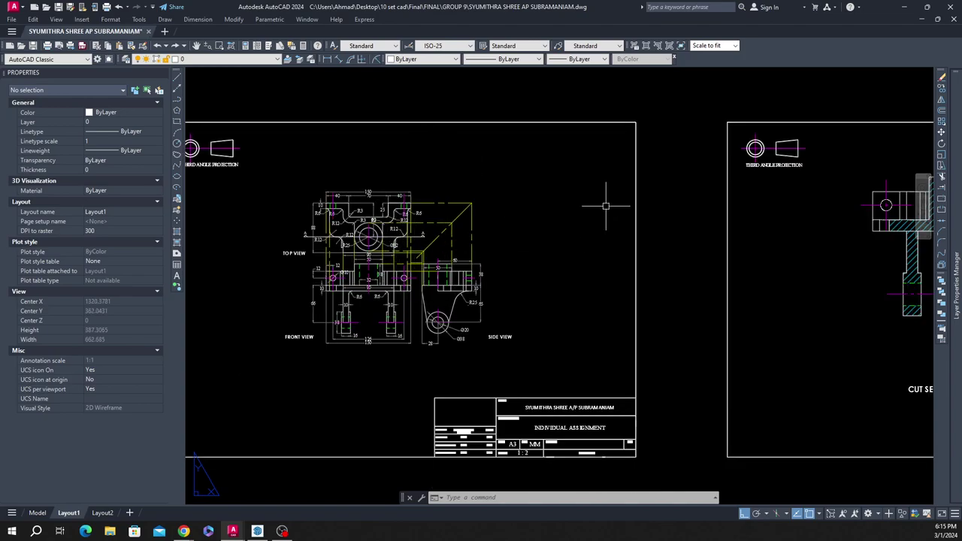
scroll(374, 225, "down", 1)
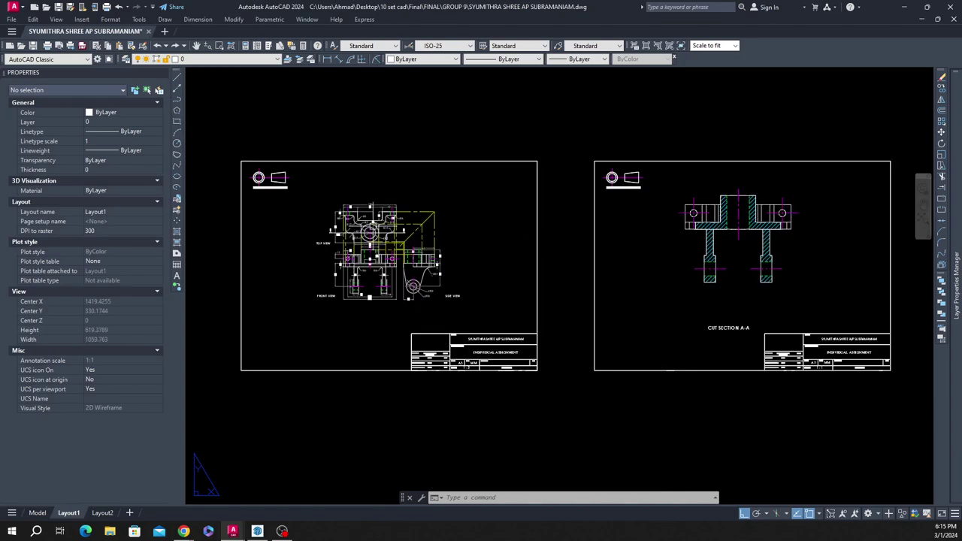
scroll(375, 234, "up", 3)
scroll(576, 176, "down", 2)
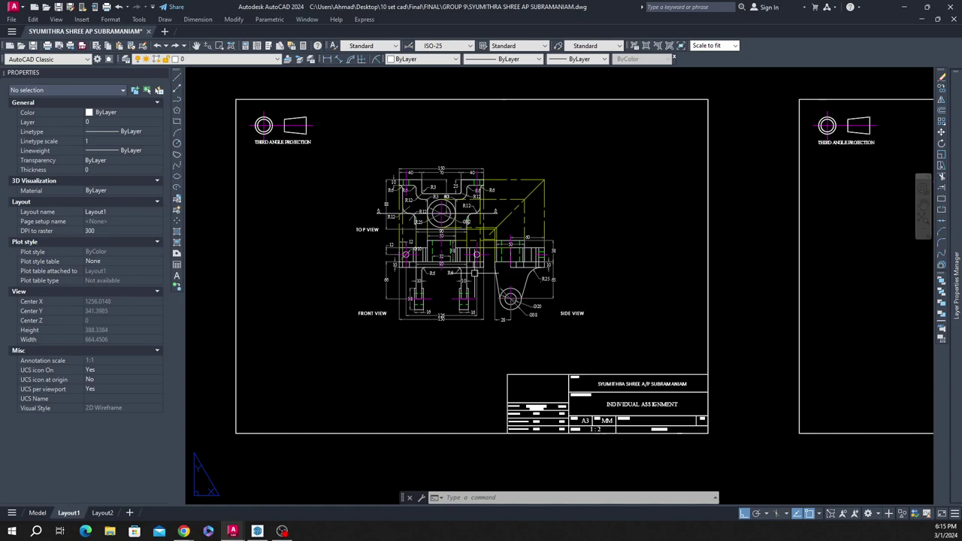
left_click(729, 272)
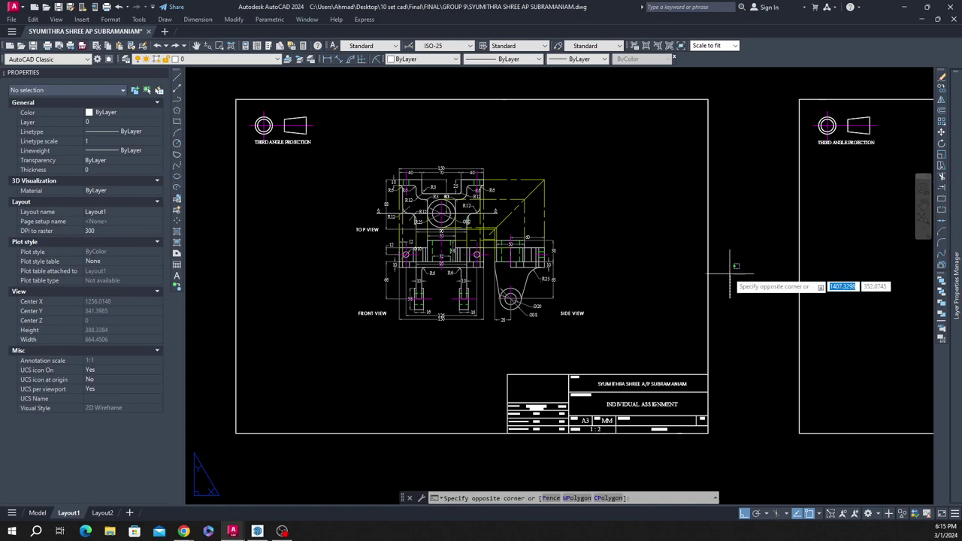
left_click(729, 270)
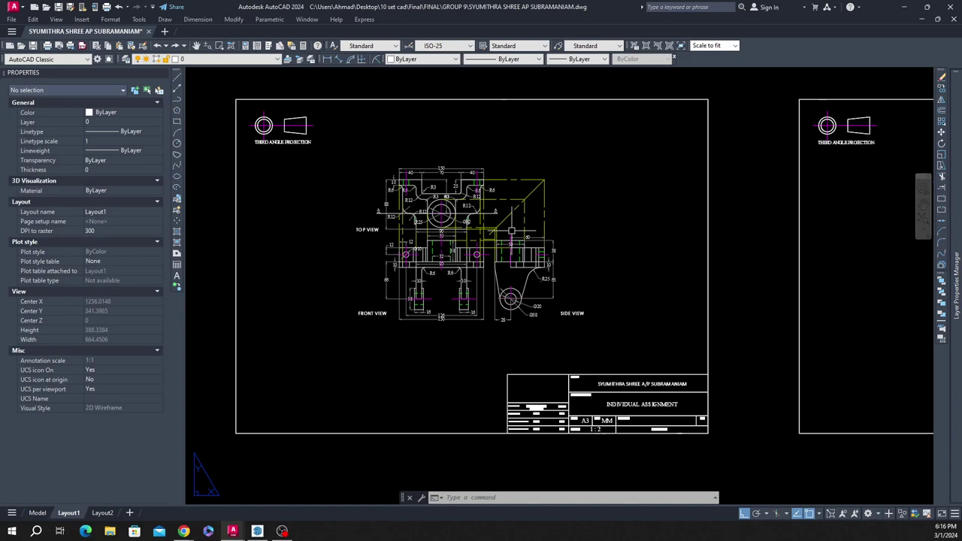
Step: Turn off the Center Line layer from the Layer dropdown
left_click(215, 61)
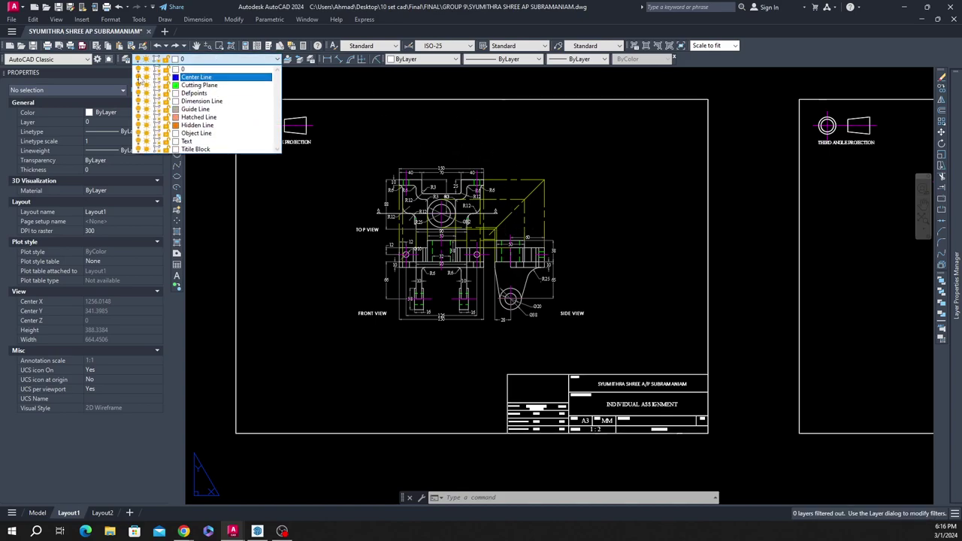
left_click(336, 83)
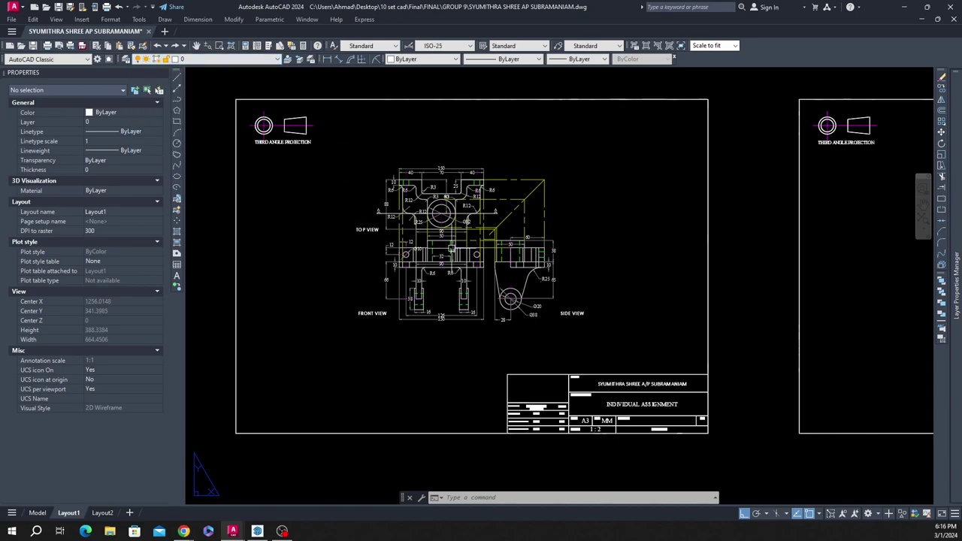
left_click(218, 59)
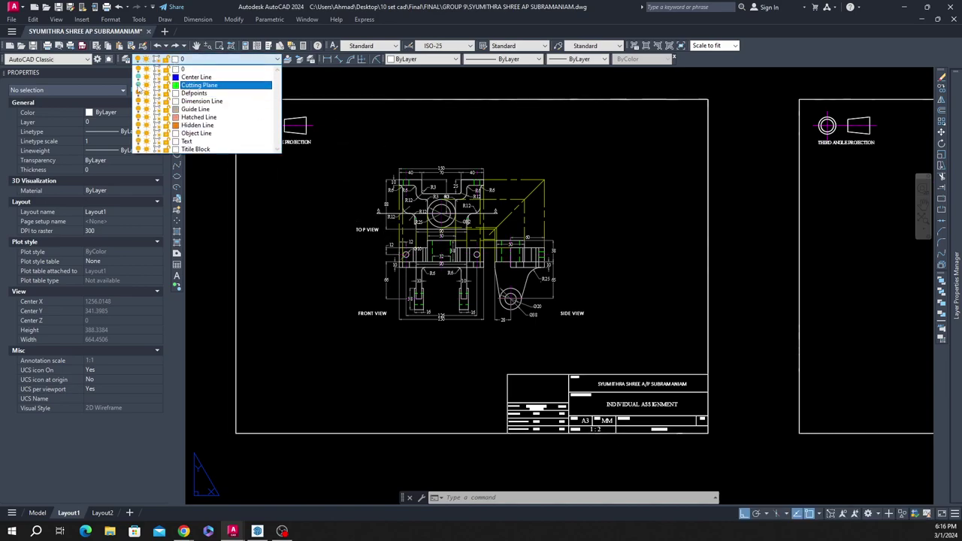
left_click(365, 61)
left_click(232, 60)
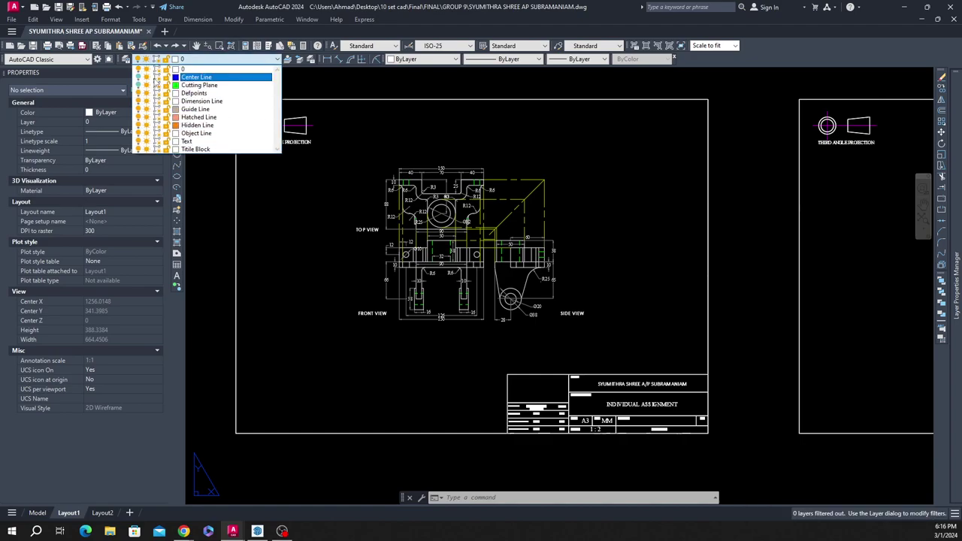
left_click(366, 92)
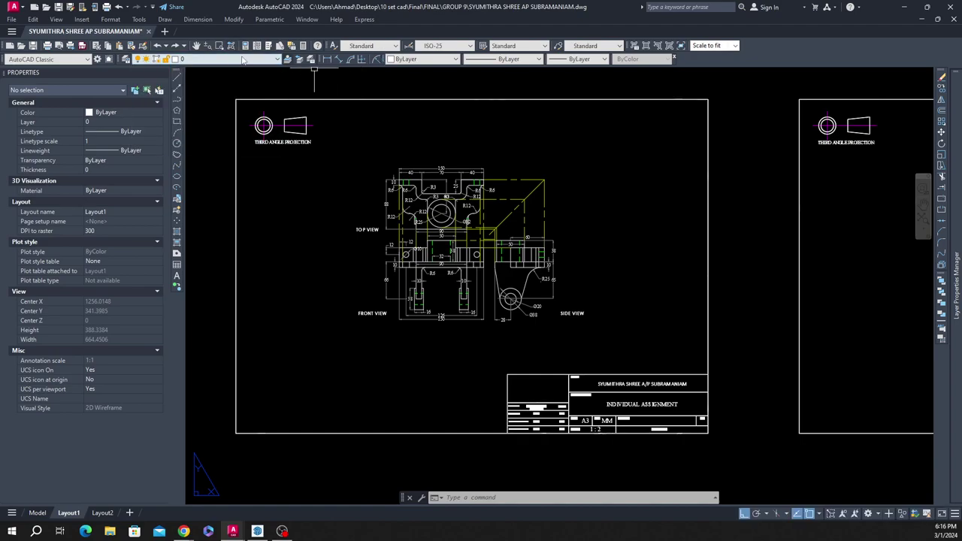
Step: Turn off the Dimension Line and Guide Line layers as well
left_click(209, 60)
left_click(144, 101)
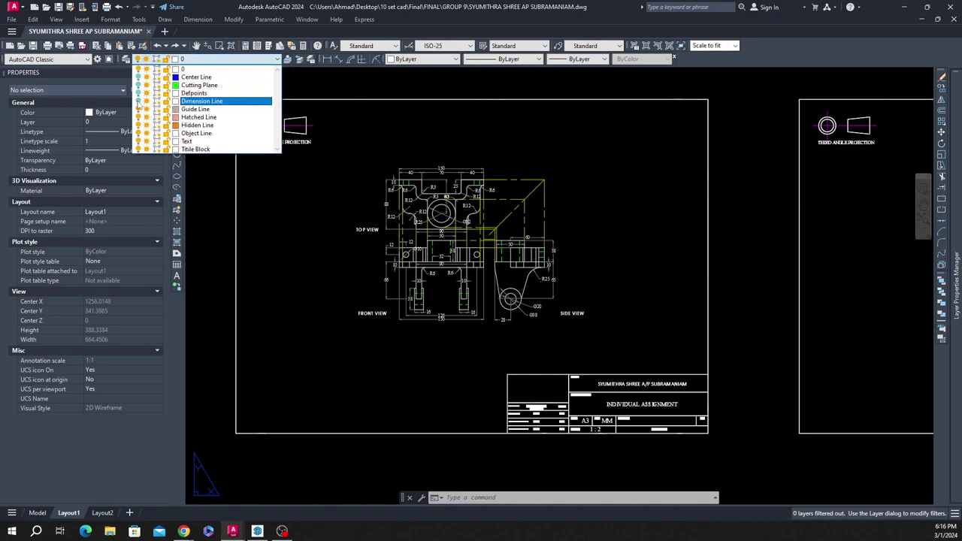
left_click(345, 84)
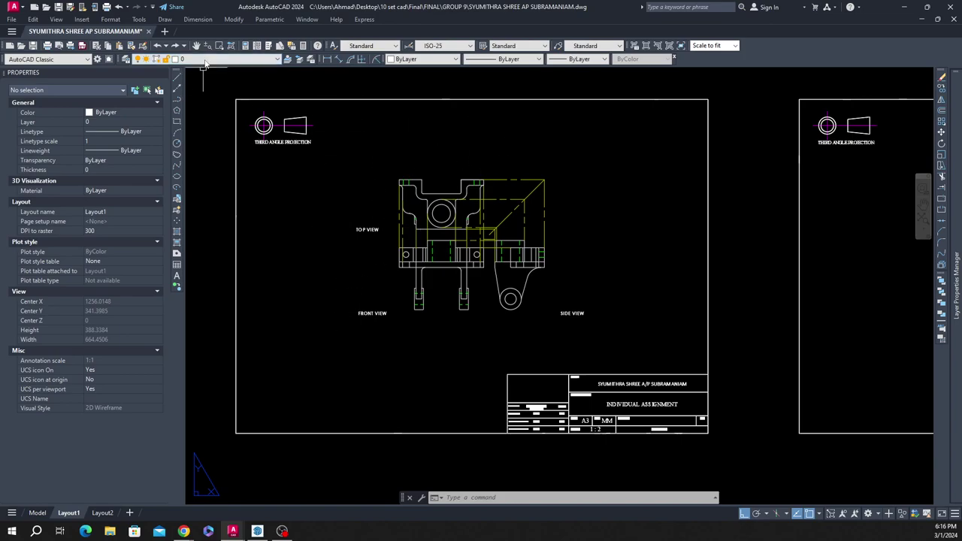
left_click(202, 60)
left_click(146, 109)
left_click(353, 86)
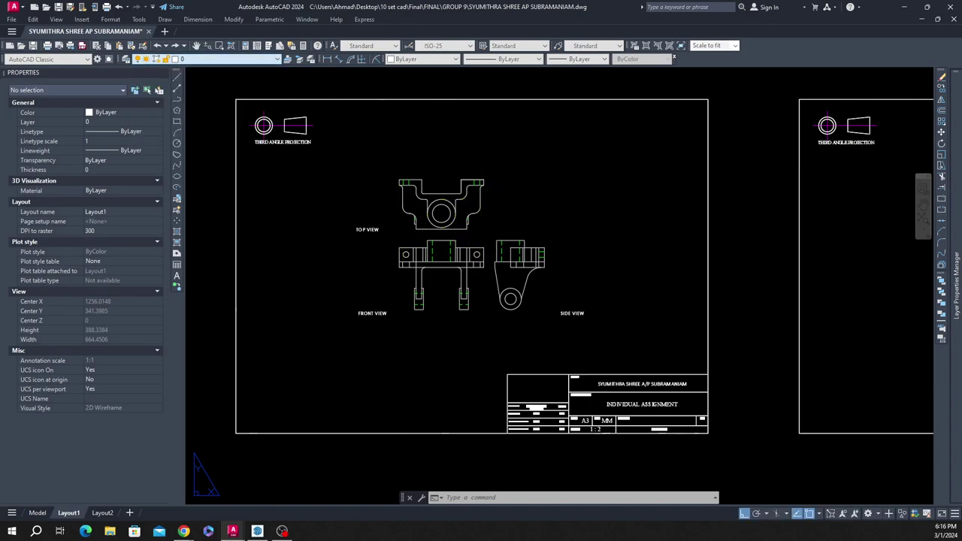